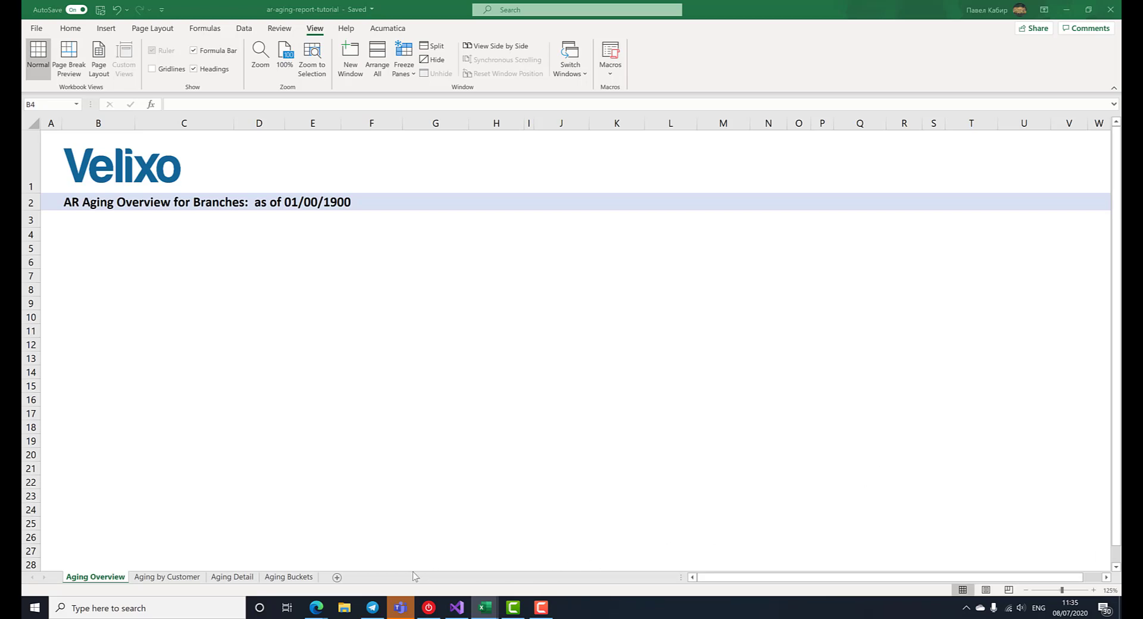
- Go to the Aging Buckets sheet with its empty Days since document date and Description table
{"action": "left_click", "coordinate": [288, 578]}
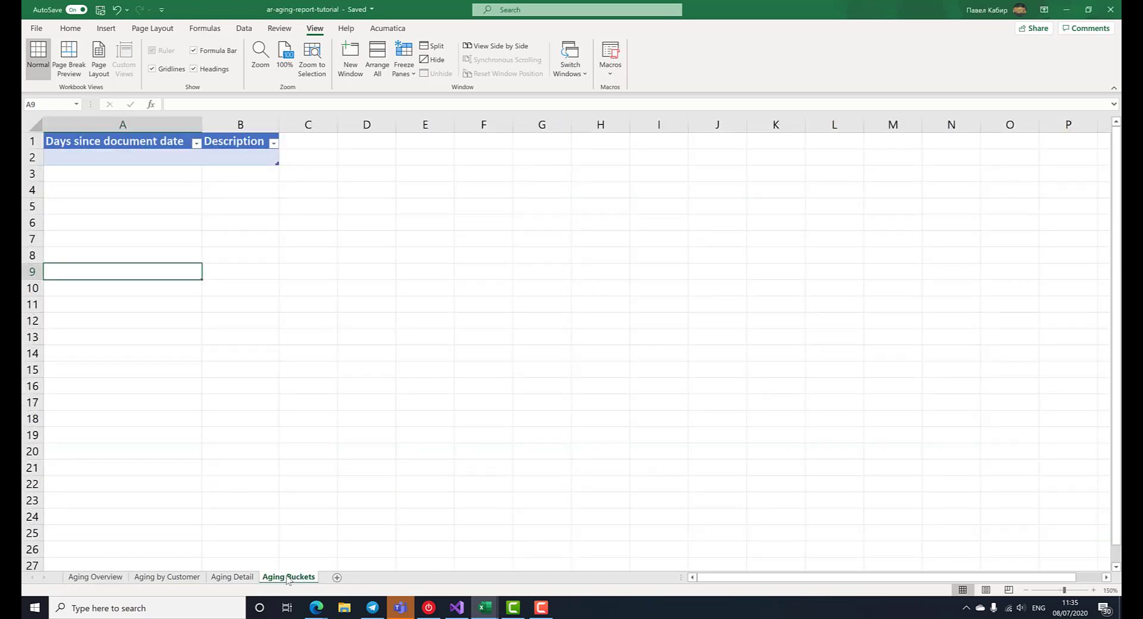
- Enter the day thresholds 0, 30, 60 and 90 in cells A2 through A5
{"action": "left_click", "coordinate": [170, 158]}
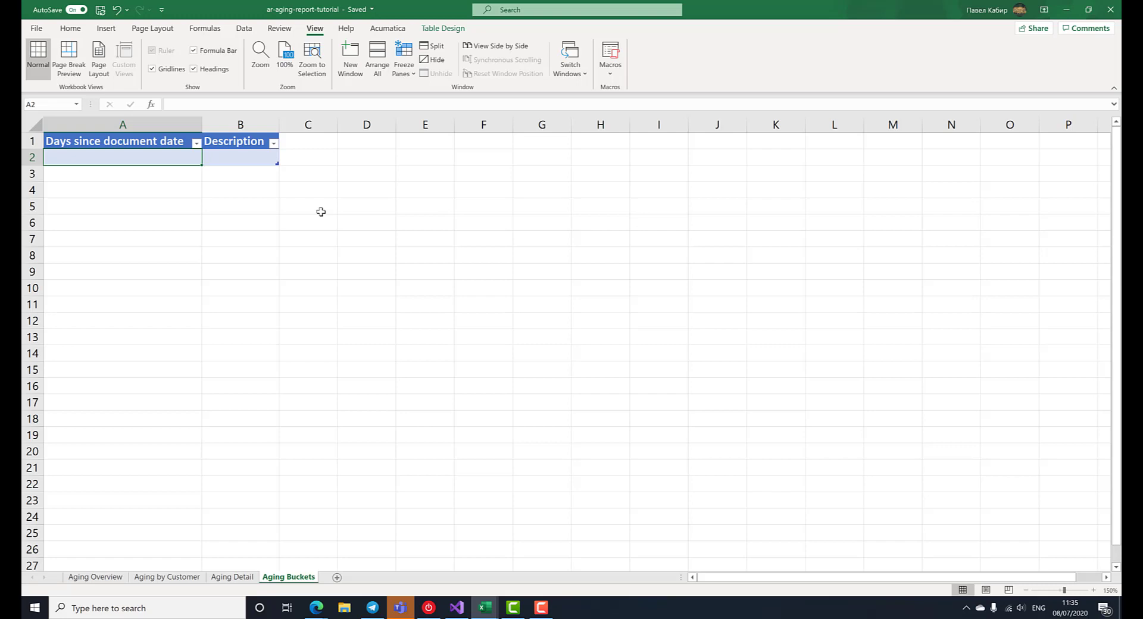
{"action": "type", "text": "0"}
{"action": "key", "text": "Return"}
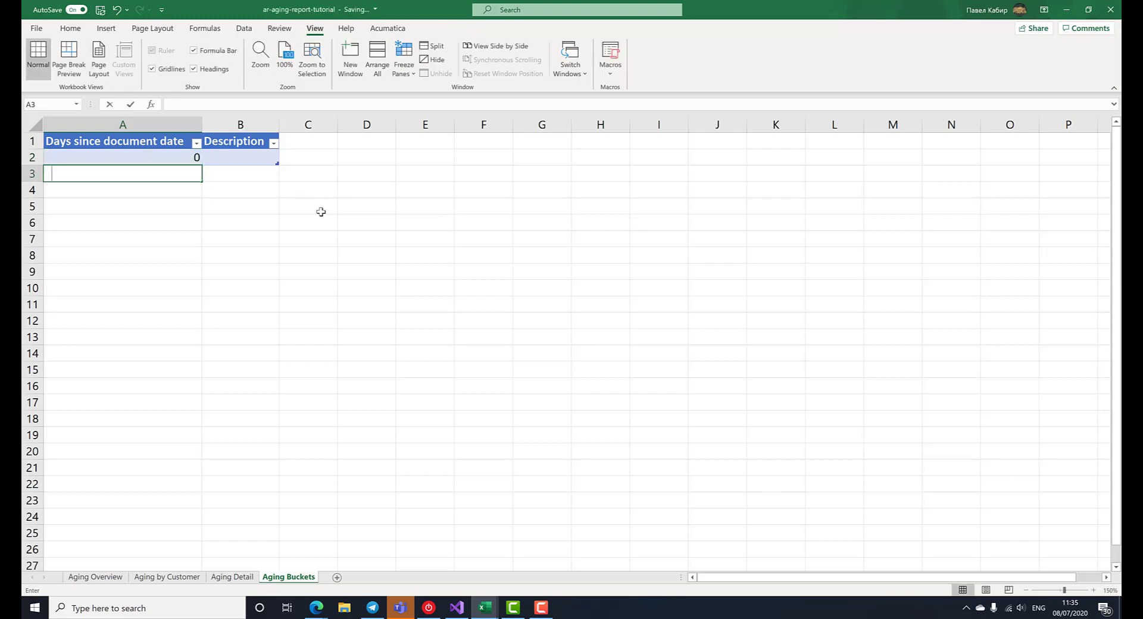
{"action": "type", "text": "30"}
{"action": "key", "text": "Return"}
{"action": "type", "text": "60"}
{"action": "key", "text": "Return"}
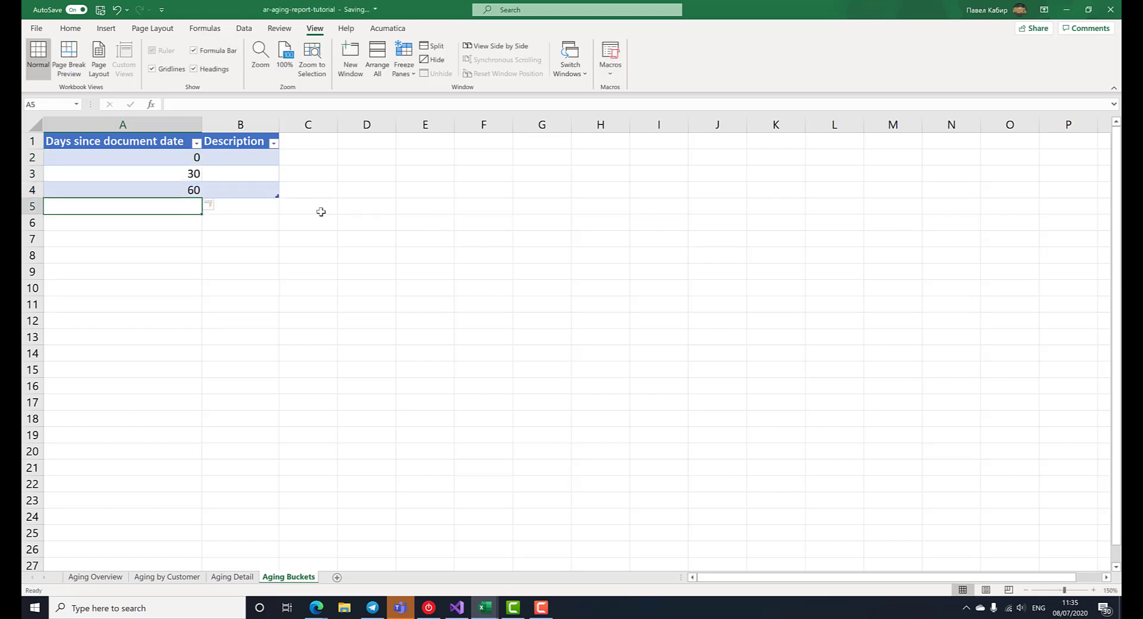
{"action": "type", "text": "90"}
{"action": "key", "text": "Return"}
{"action": "left_click", "coordinate": [240, 157]}
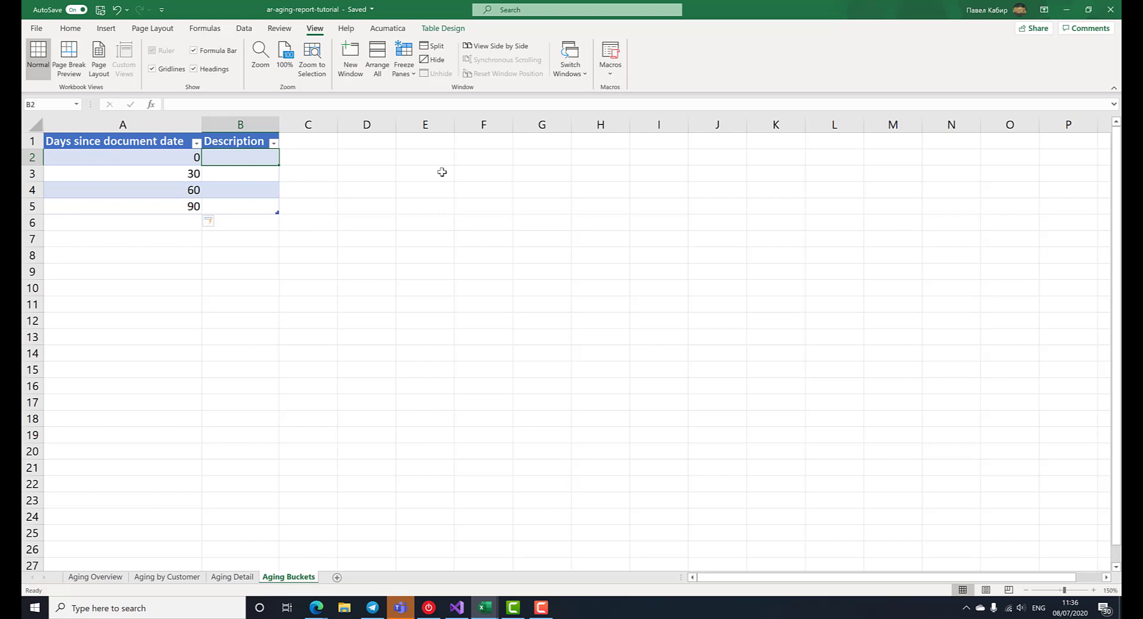
- Enter an IF formula in B2 building labels like '0 - 30 days' and 'Over 90 days'
{"action": "type", "text": "="}
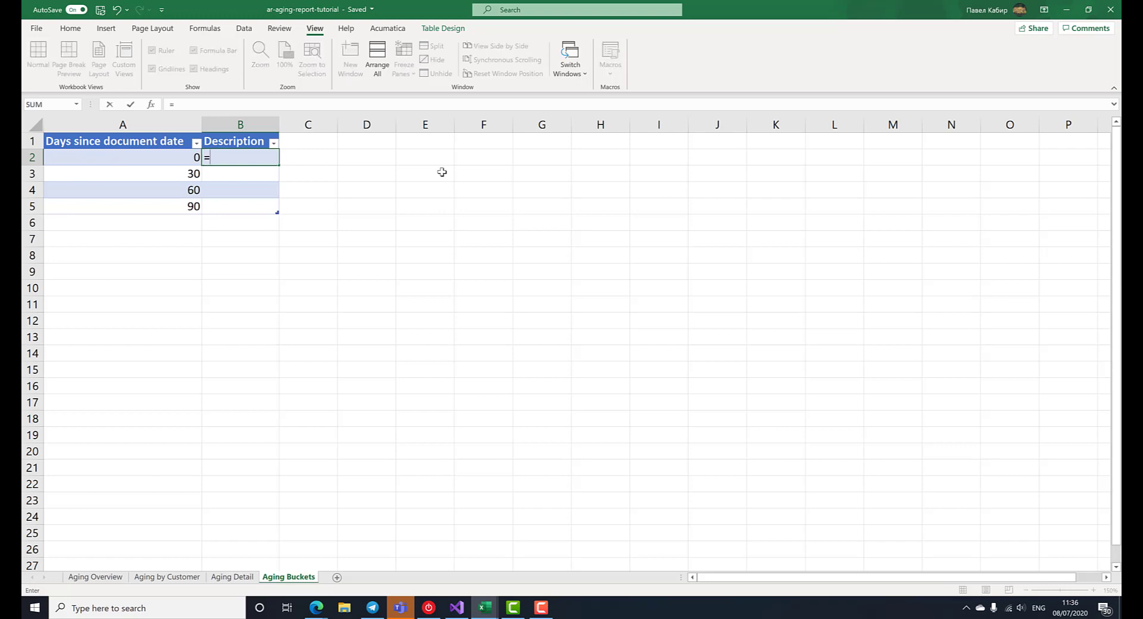
{"action": "type", "text": "IF(A3=\"\", \"Over "}
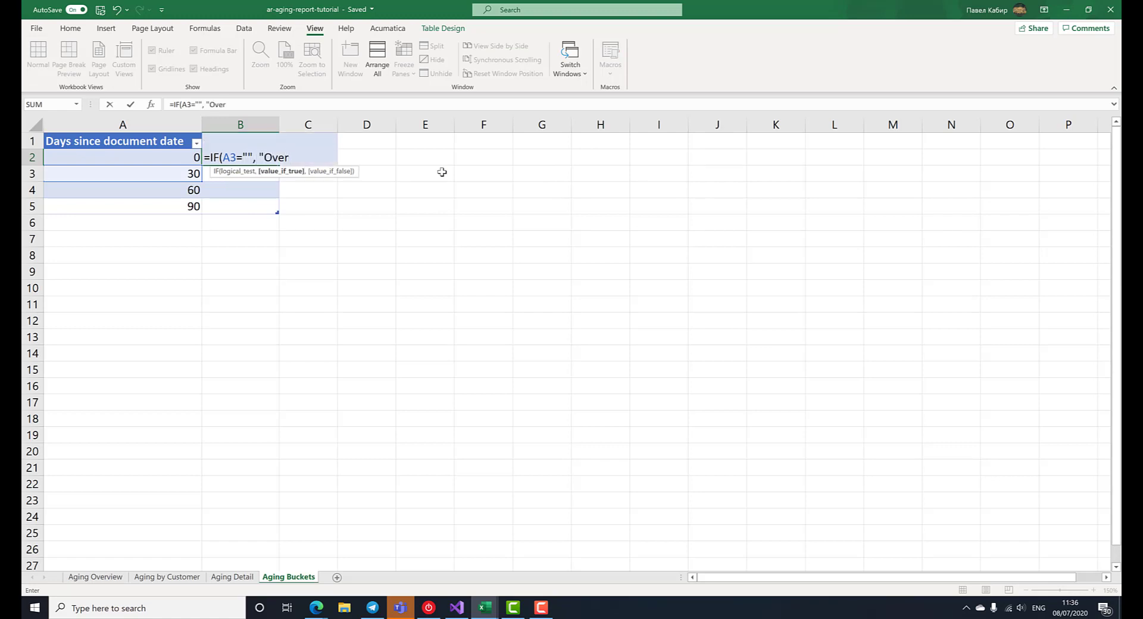
{"action": "type", "text": "\"&A2"}
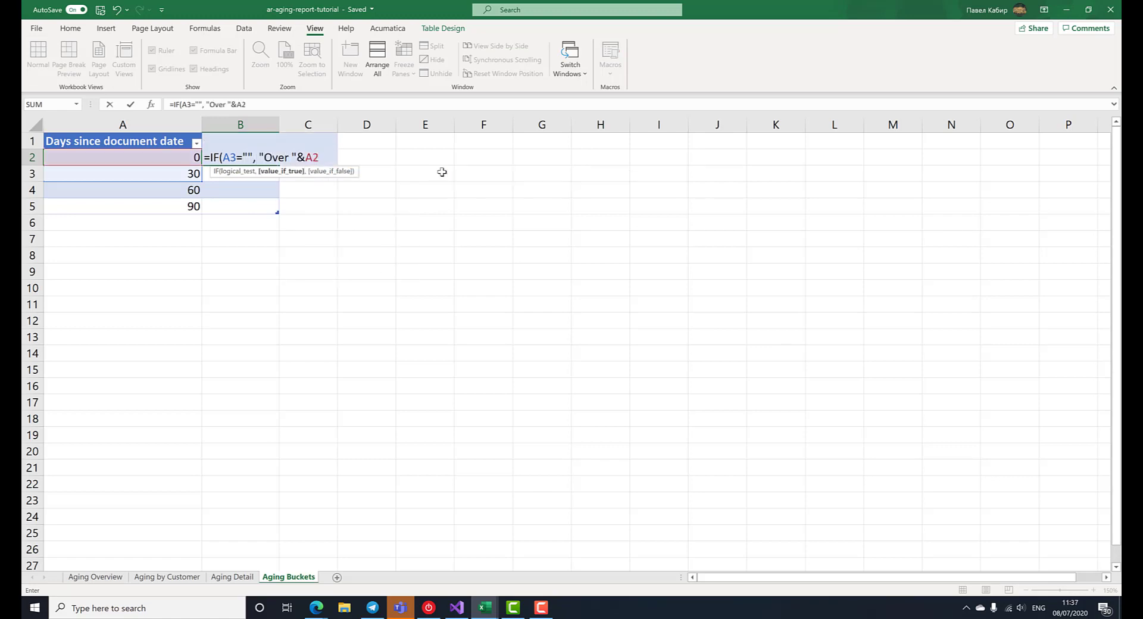
{"action": "type", "text": "&\" days\""}
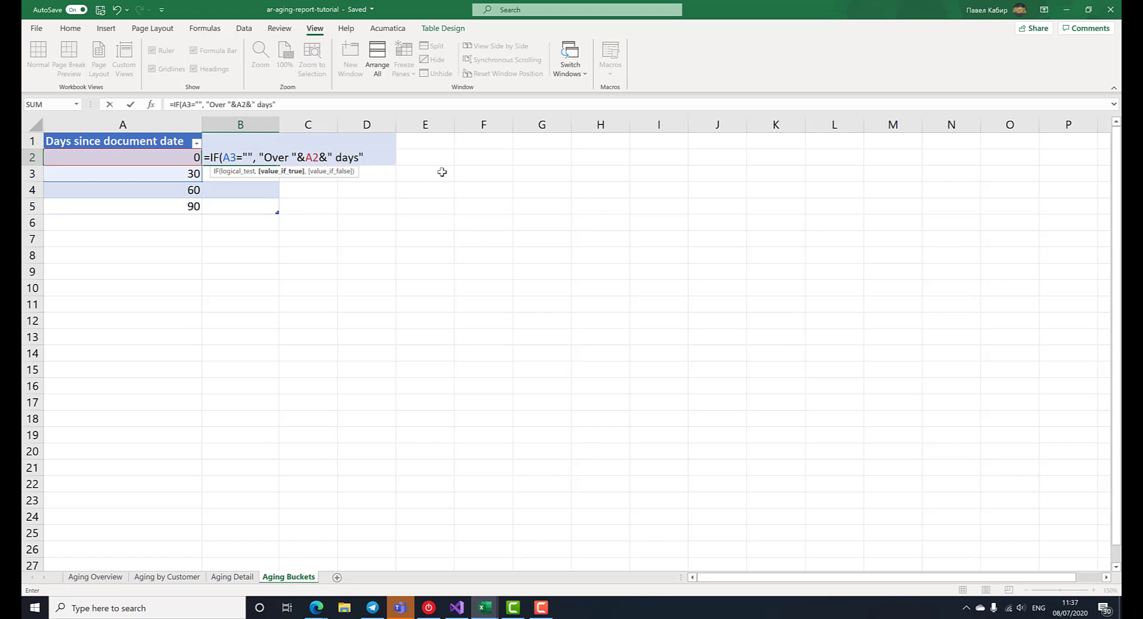
{"action": "type", "text": ", \"\"&A2&"}
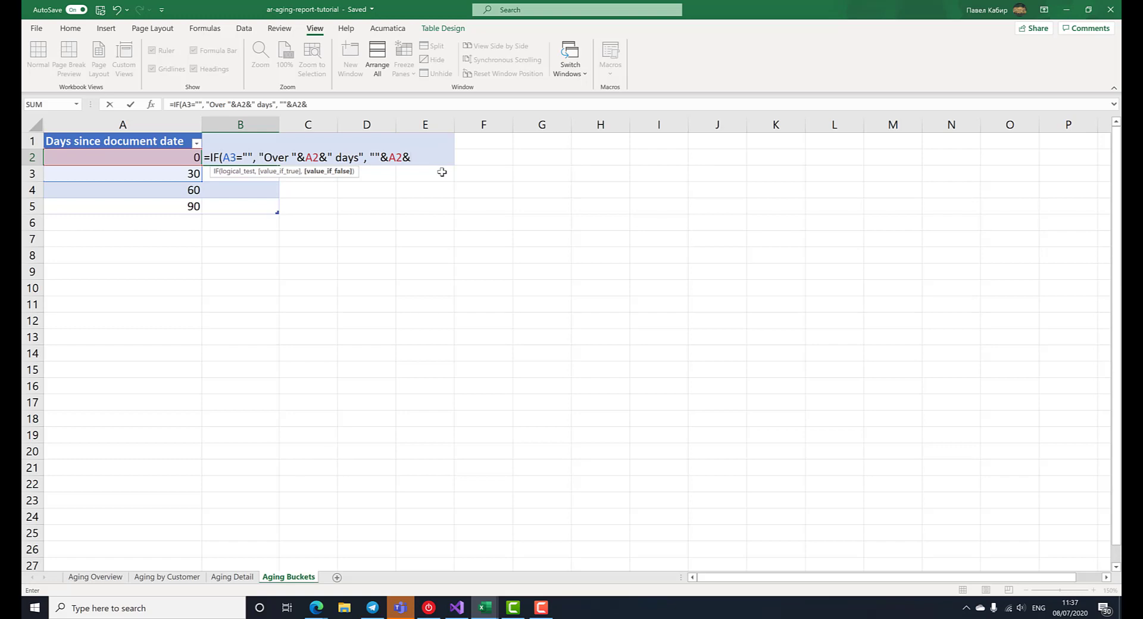
{"action": "type", "text": "\" - \"&A3&\" days\")"}
{"action": "key", "text": "Return"}
{"action": "key", "text": "Down"}
{"action": "key", "text": "Down"}
{"action": "key", "text": "Down"}
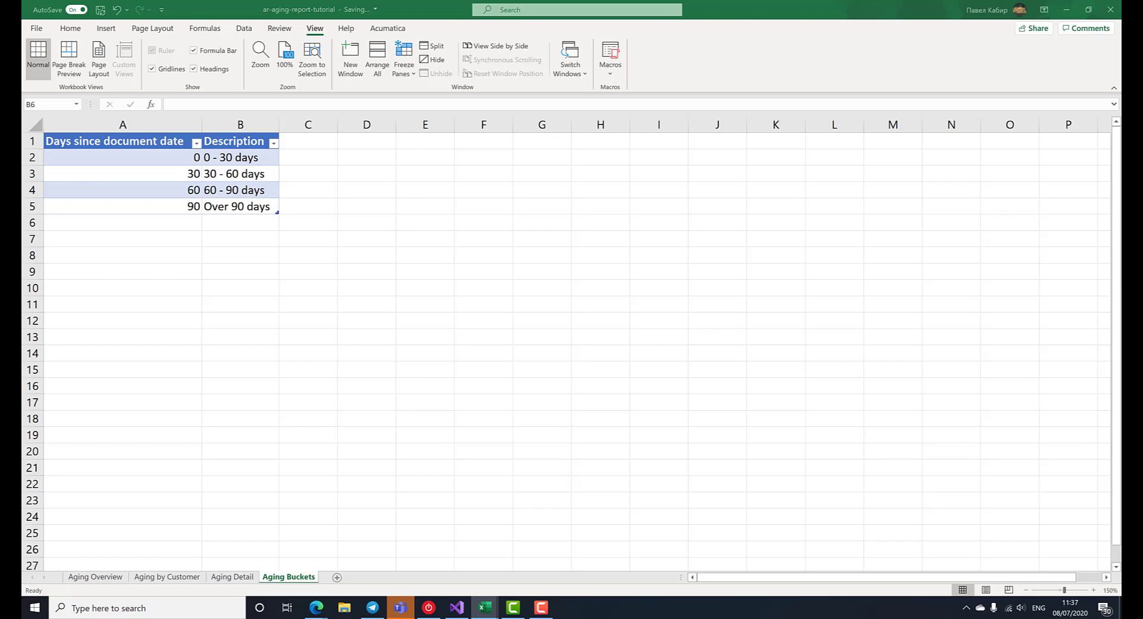
- On Aging Detail, enter Open, PRODWHOLE;PRODRETAIL, * and 05/03/2019 into parameter cells B1:B4
{"action": "left_click", "coordinate": [249, 577]}
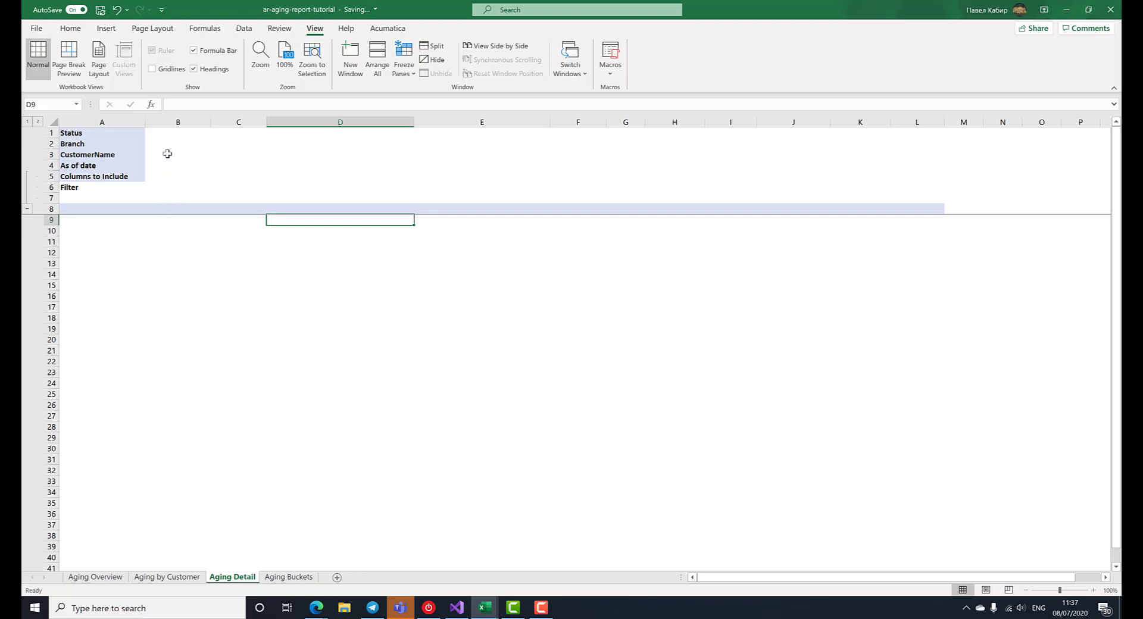
{"action": "left_click", "coordinate": [164, 133]}
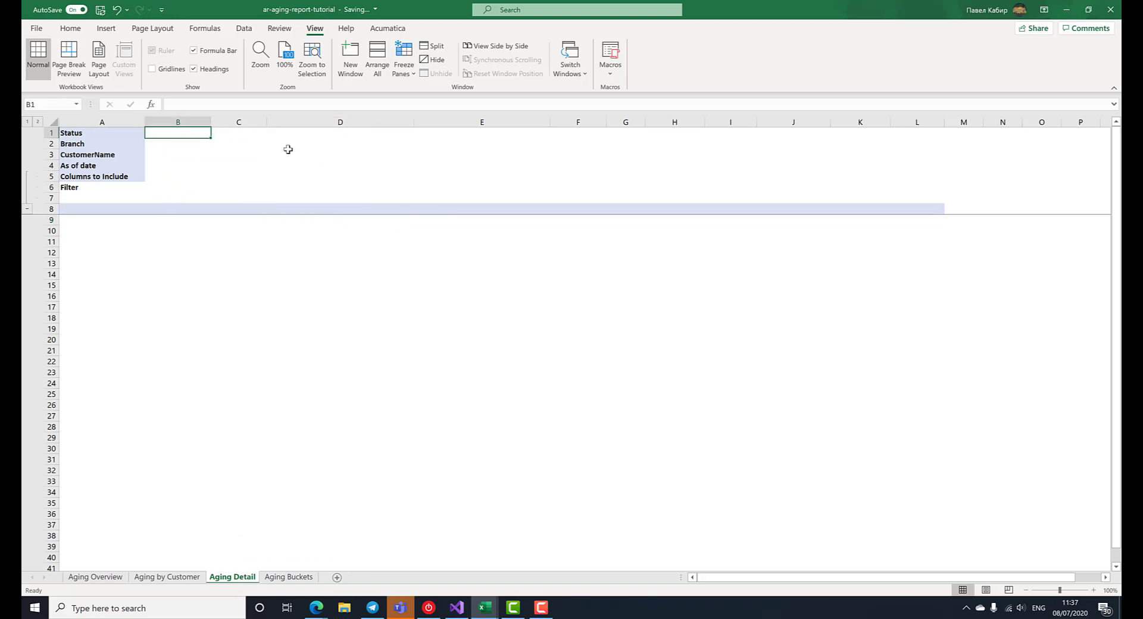
{"action": "type", "text": "Open"}
{"action": "key", "text": "Return"}
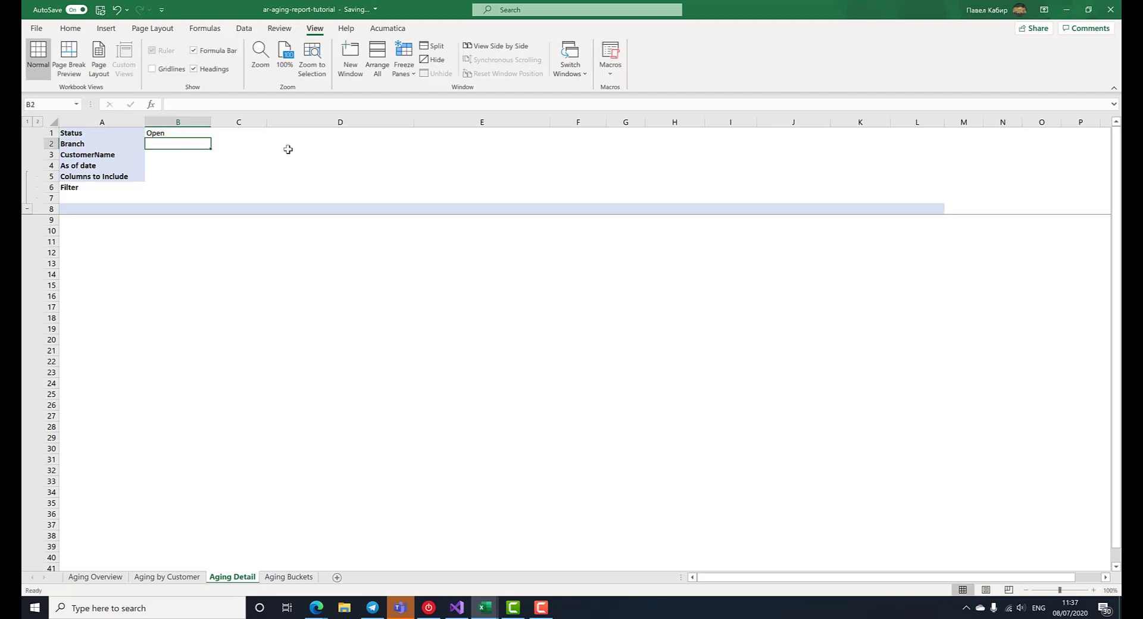
{"action": "type", "text": "PRO"}
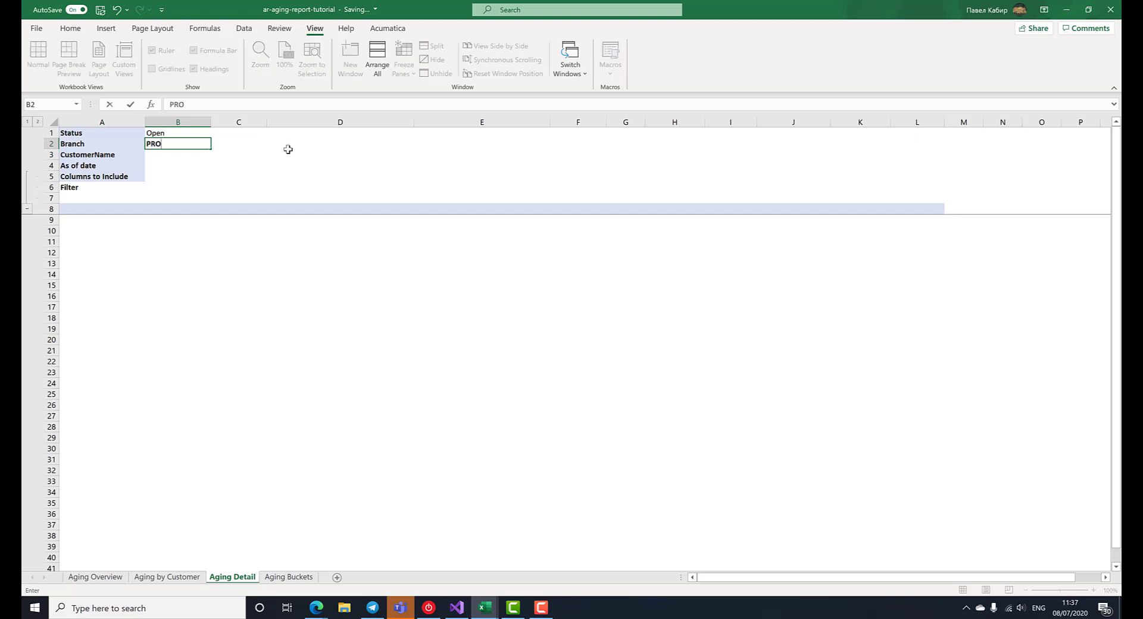
{"action": "type", "text": "DWHOLE;PRODRETAIL"}
{"action": "key", "text": "Return"}
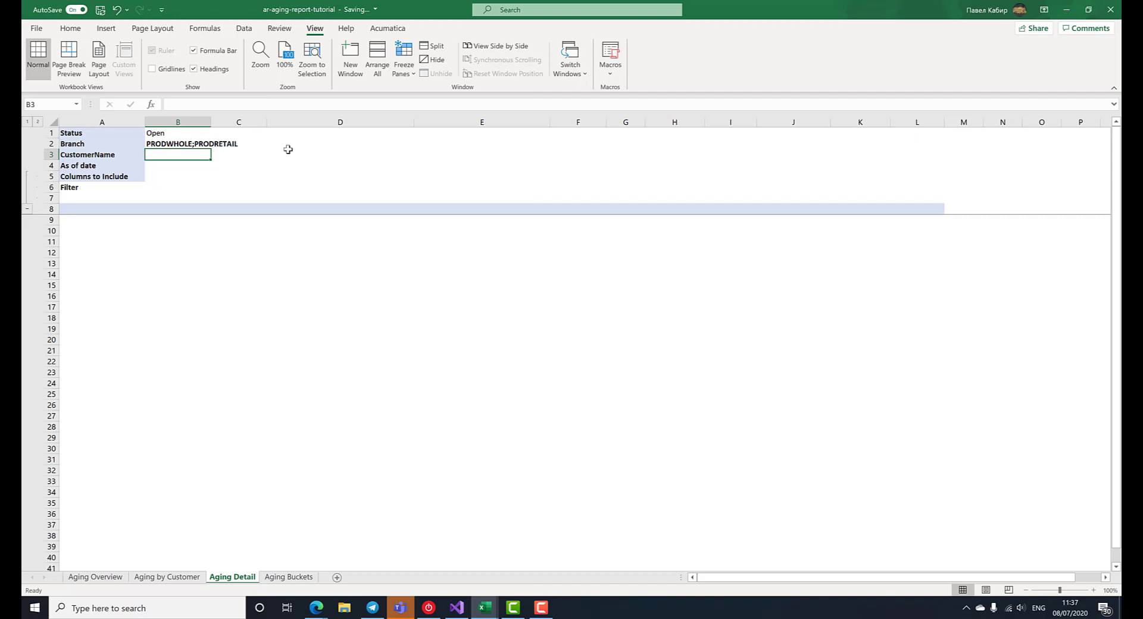
{"action": "type", "text": "*"}
{"action": "key", "text": "Return"}
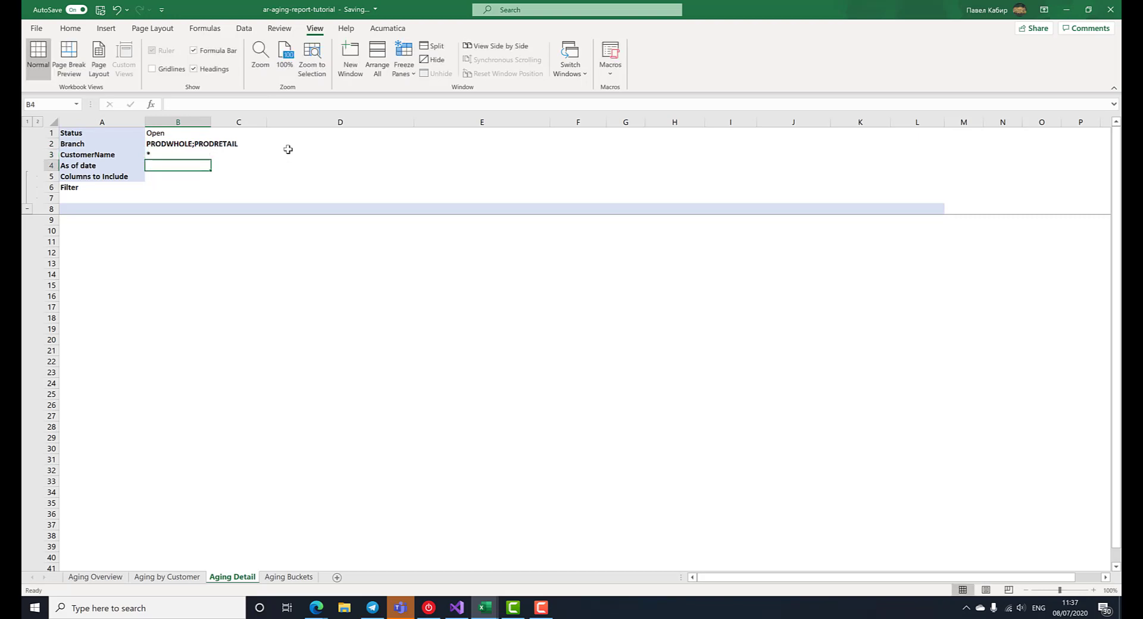
{"action": "type", "text": "05/03/"}
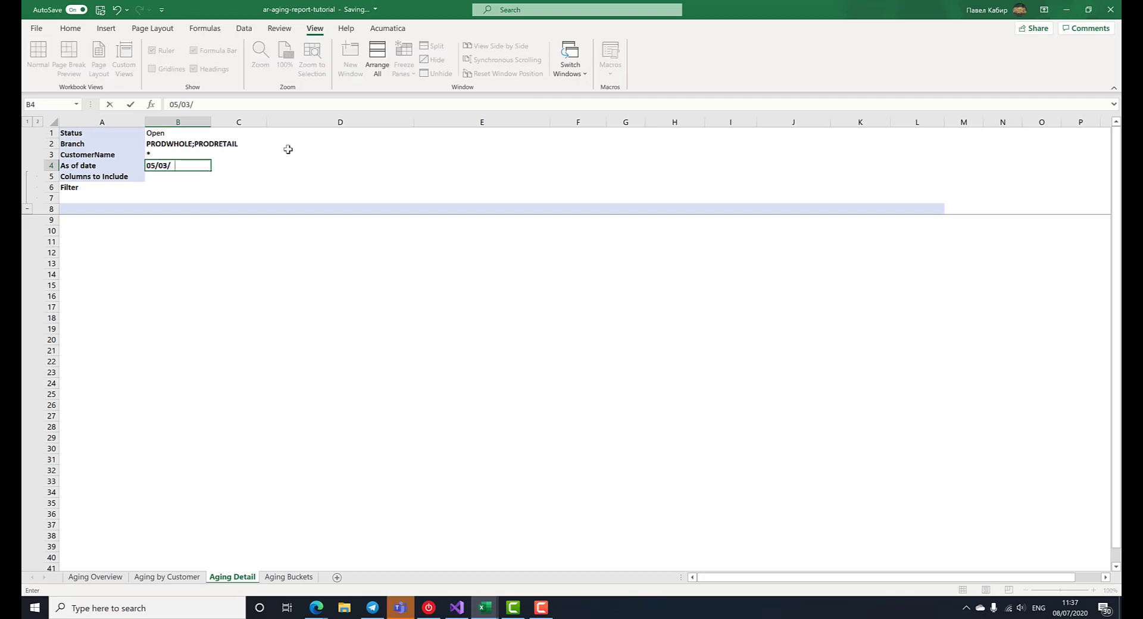
{"action": "type", "text": "2019"}
{"action": "key", "text": "Return"}
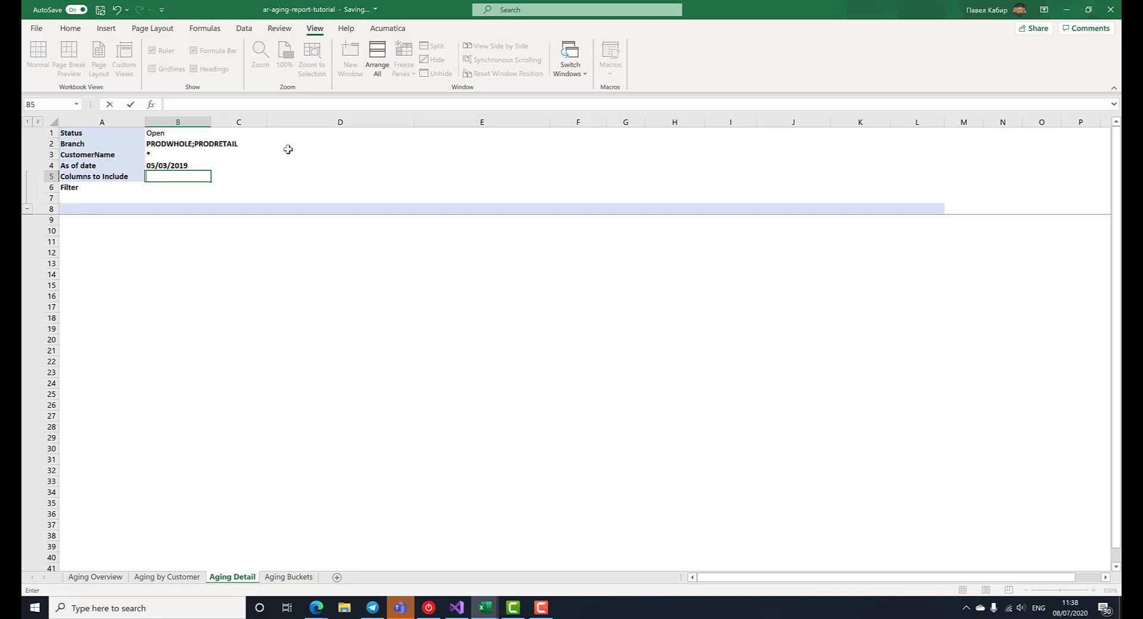
- Enter 'Type,ReferenceNbr,Customer,CustomerName,Date,PostPeriod,Status,TotalAmount,Balance' as the Columns to Include in B5
{"action": "type", "text": "Type,ReferenceNbr"}
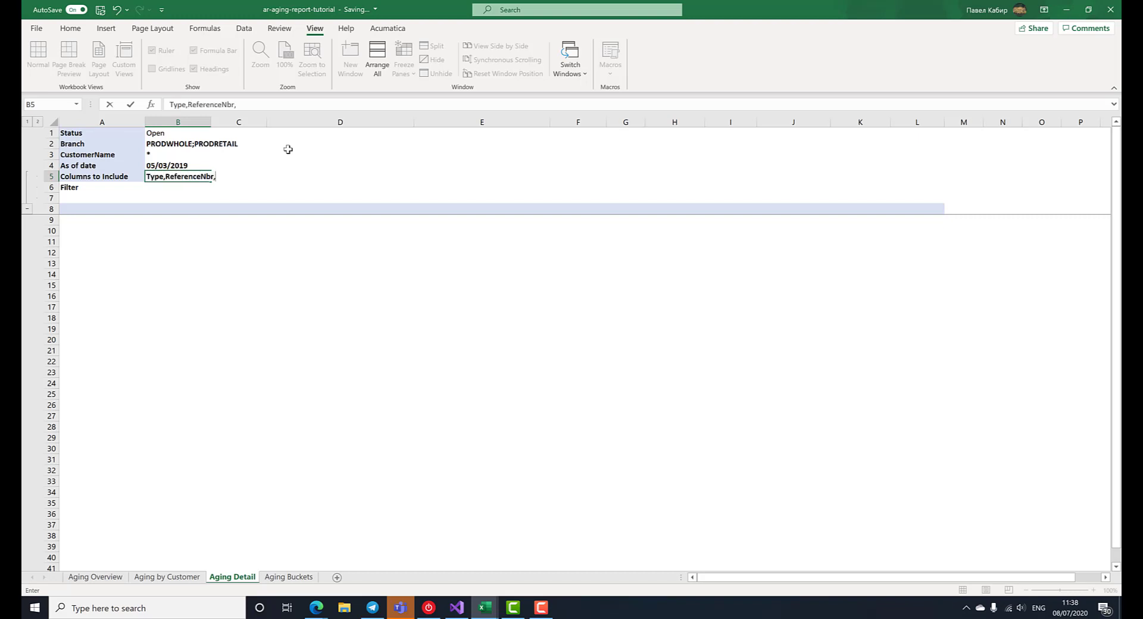
{"action": "type", "text": ",Customer,CustomerName,"}
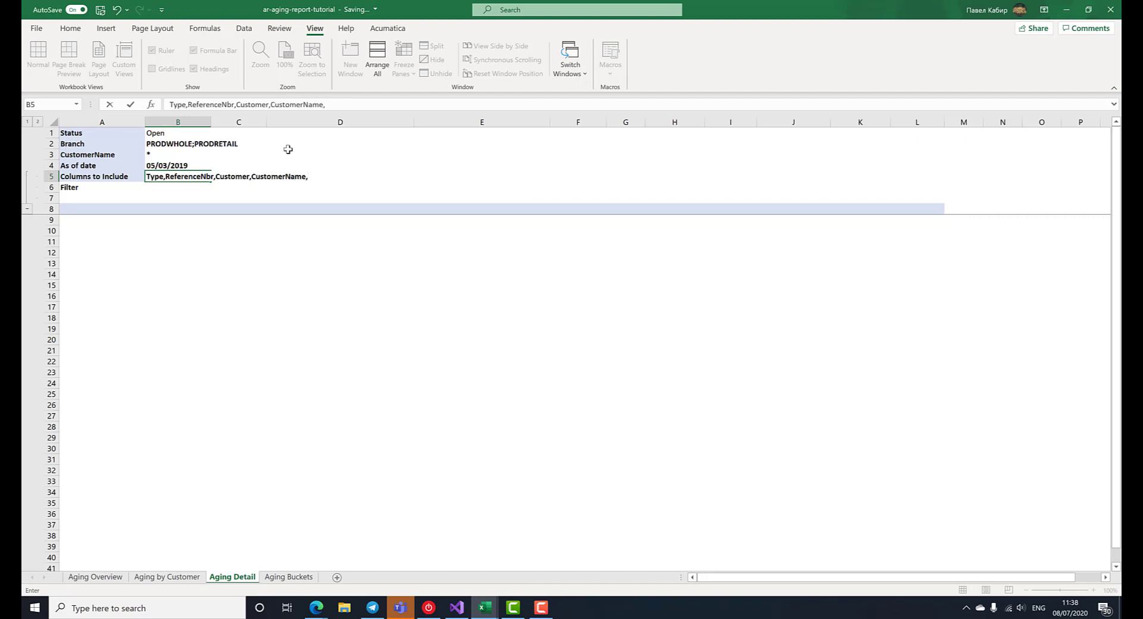
{"action": "type", "text": "Date,PostPeriod,Status,TotalAmount,Balance"}
{"action": "key", "text": "Return"}
{"action": "key", "text": "alt+Tab"}
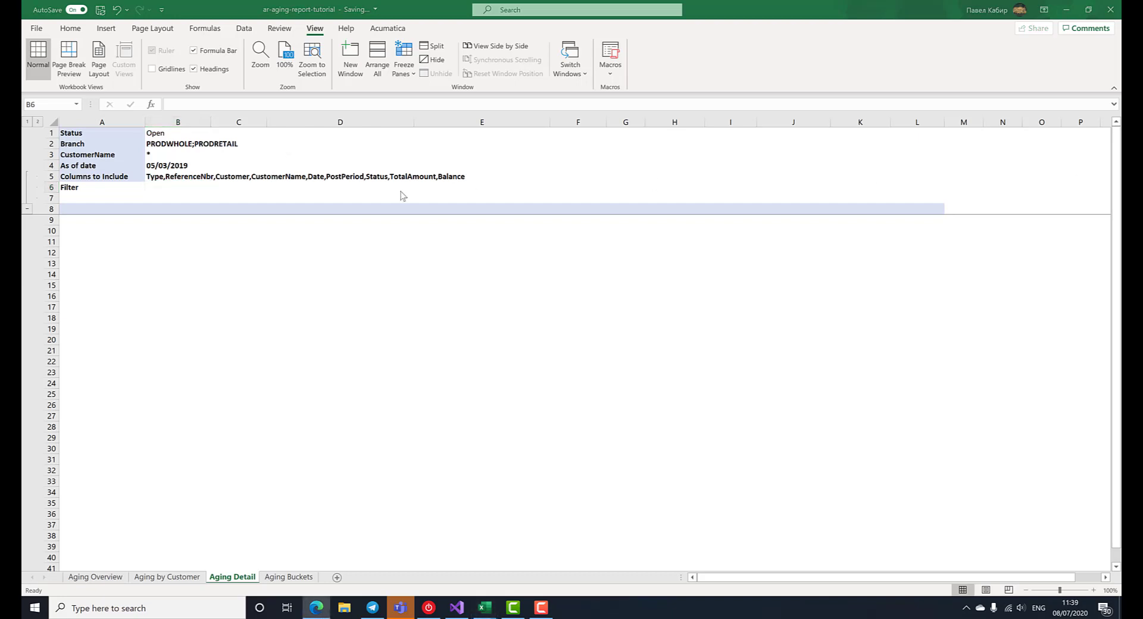
{"action": "left_click", "coordinate": [190, 193]}
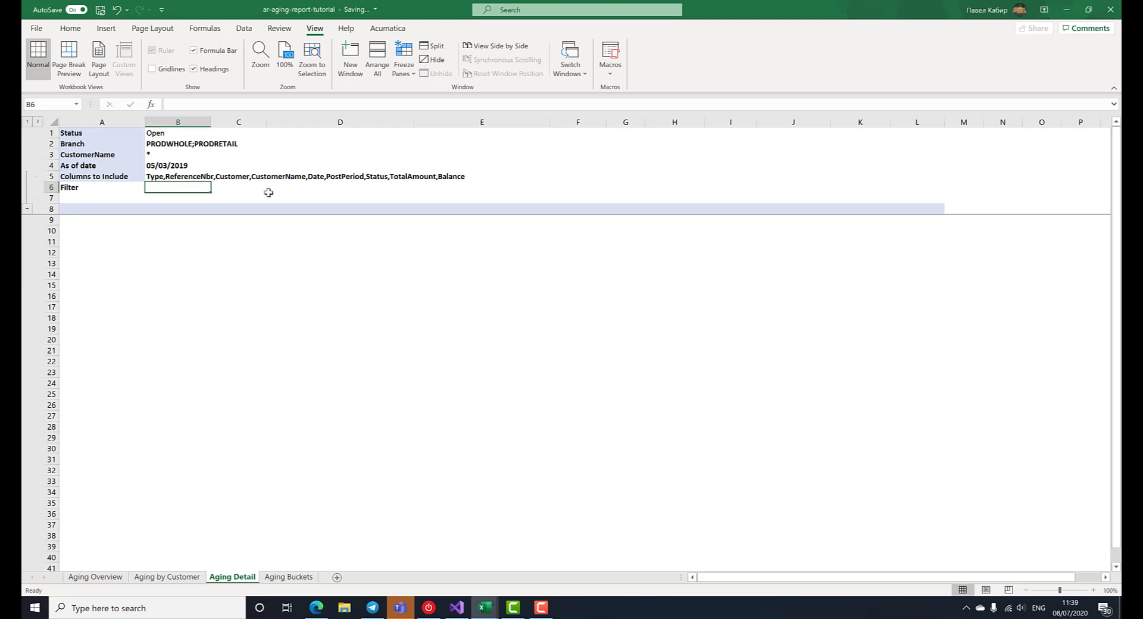
- Start the GIFILTER formula in B6 with absolute Status label, Status value and Branch label references
{"action": "type", "text": "=GIFILT"}
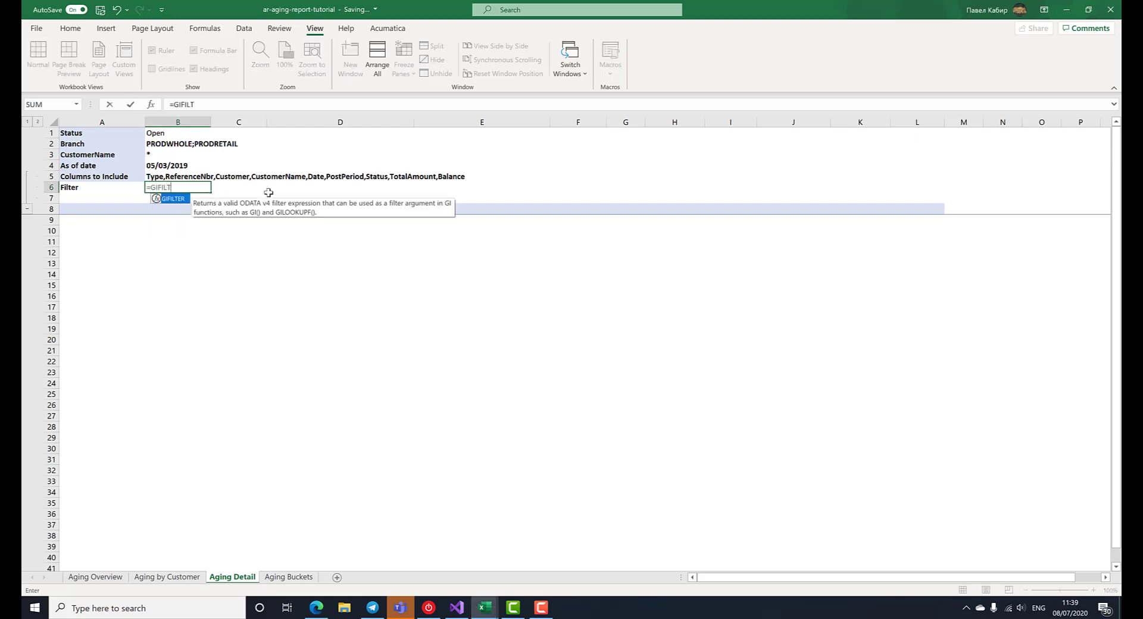
{"action": "type", "text": "ER(\"Demo\", \"AR-Invoices and Memos\","}
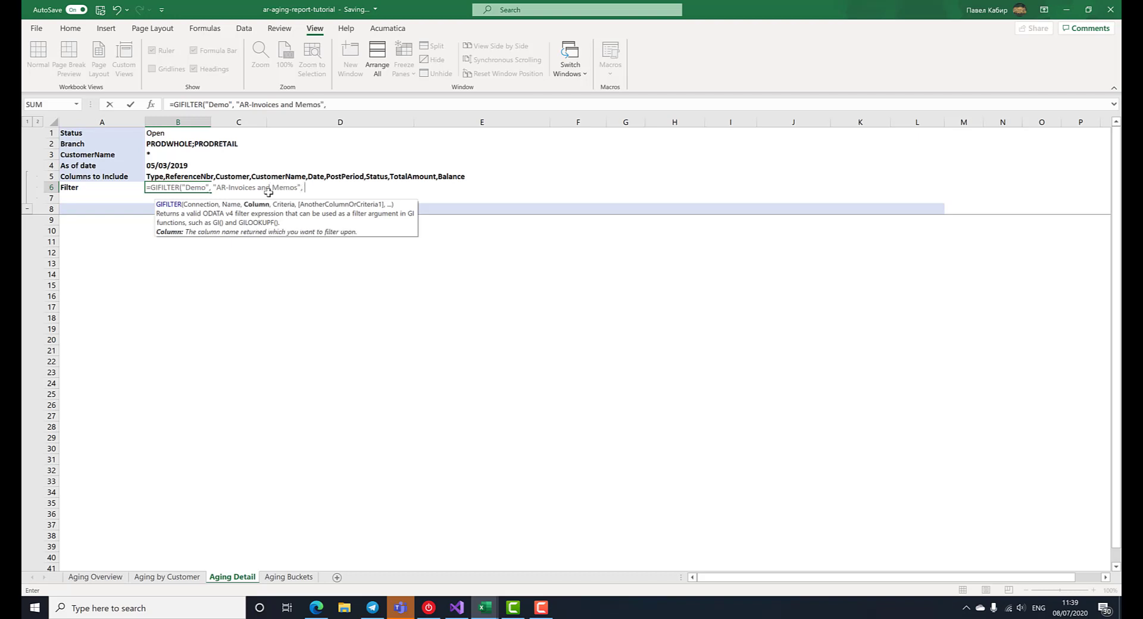
{"action": "left_click", "coordinate": [121, 134]}
{"action": "key", "text": "F4"}
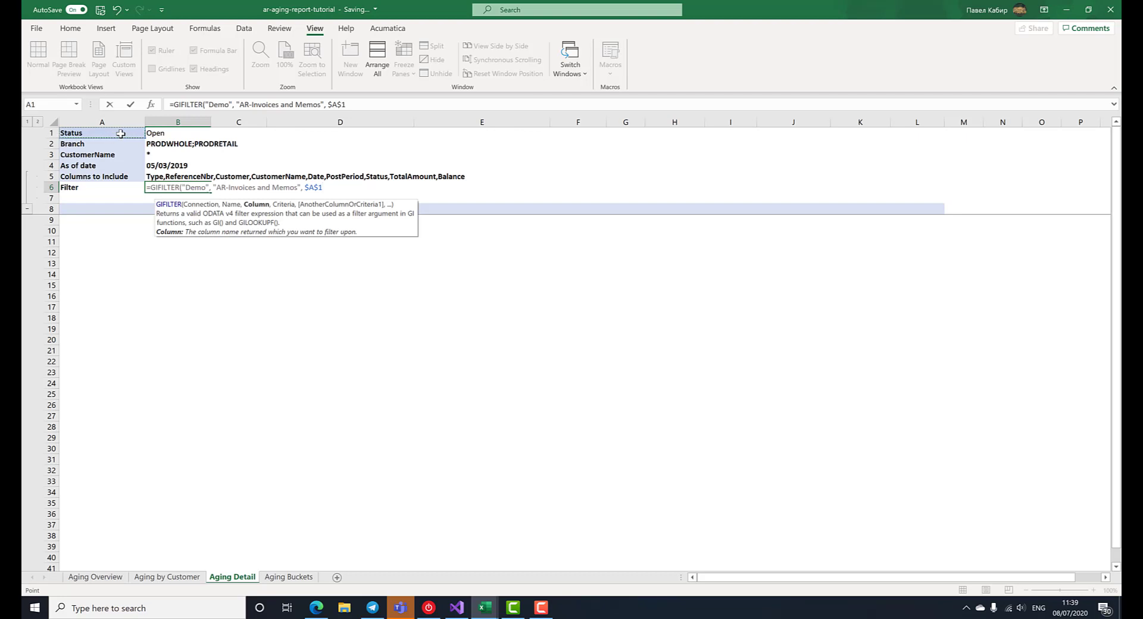
{"action": "type", "text": ","}
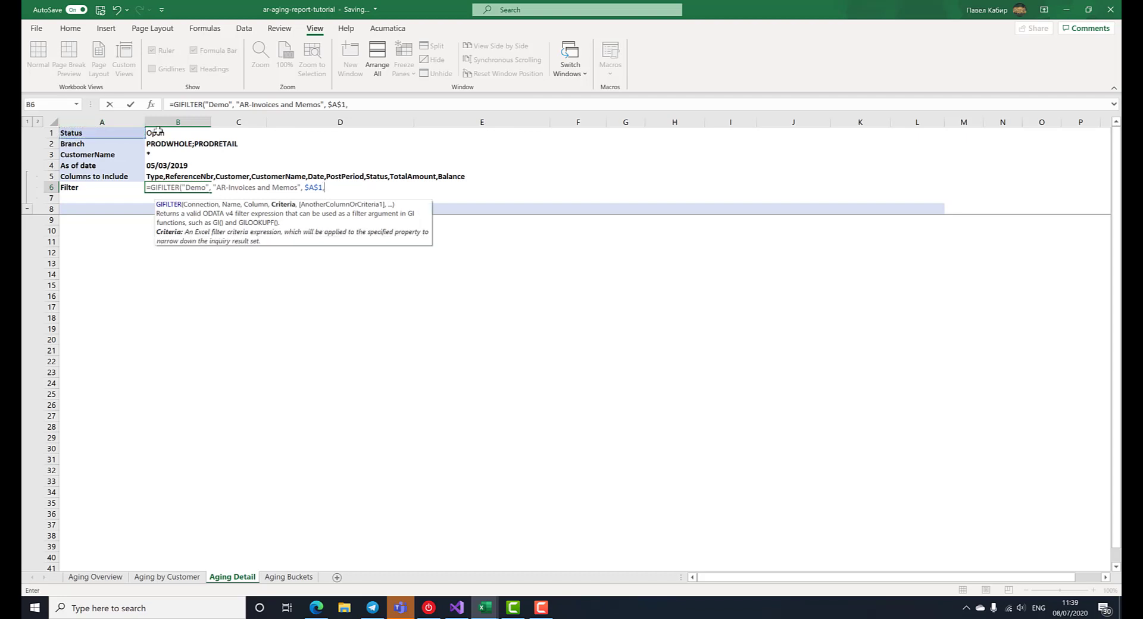
{"action": "left_click", "coordinate": [169, 133]}
{"action": "key", "text": "F4"}
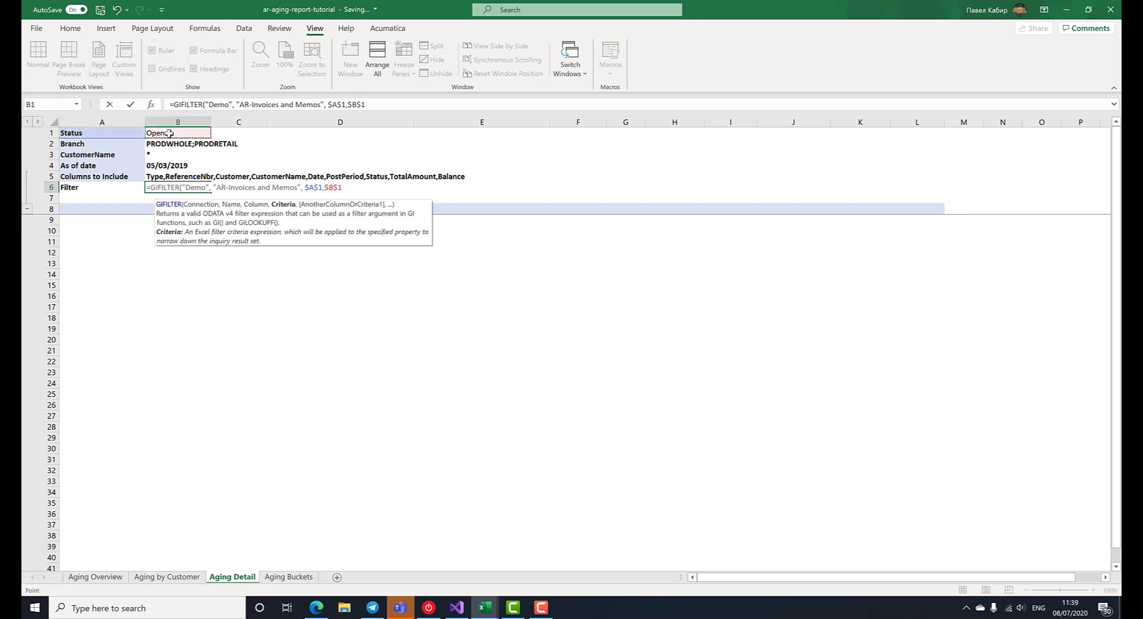
{"action": "type", "text": ","}
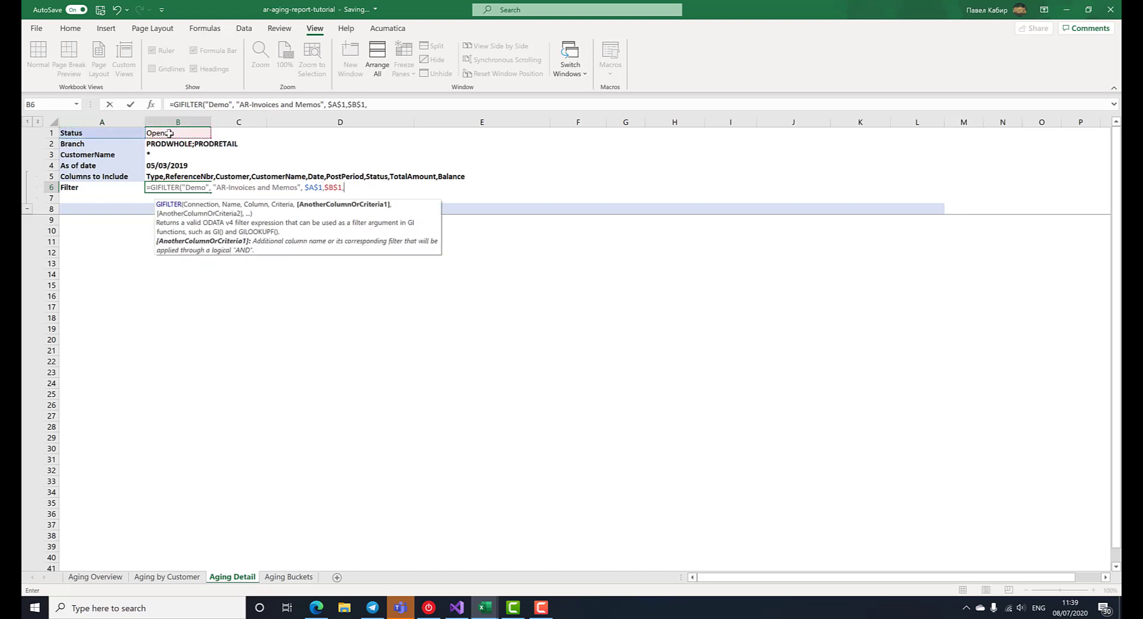
{"action": "left_click", "coordinate": [95, 144]}
{"action": "key", "text": "F4"}
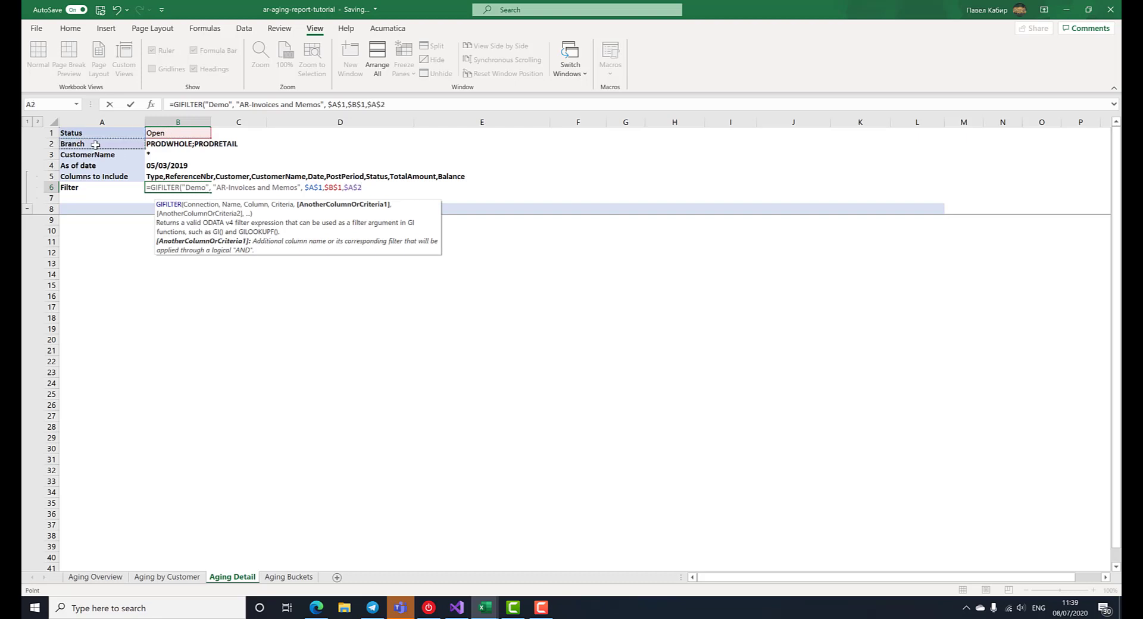
- Add EXPANDBRANCHRANGE("Demo",$B$2) and the $A$3/$B$3 customer-name criterion to finish the filter
{"action": "type", "text": ","}
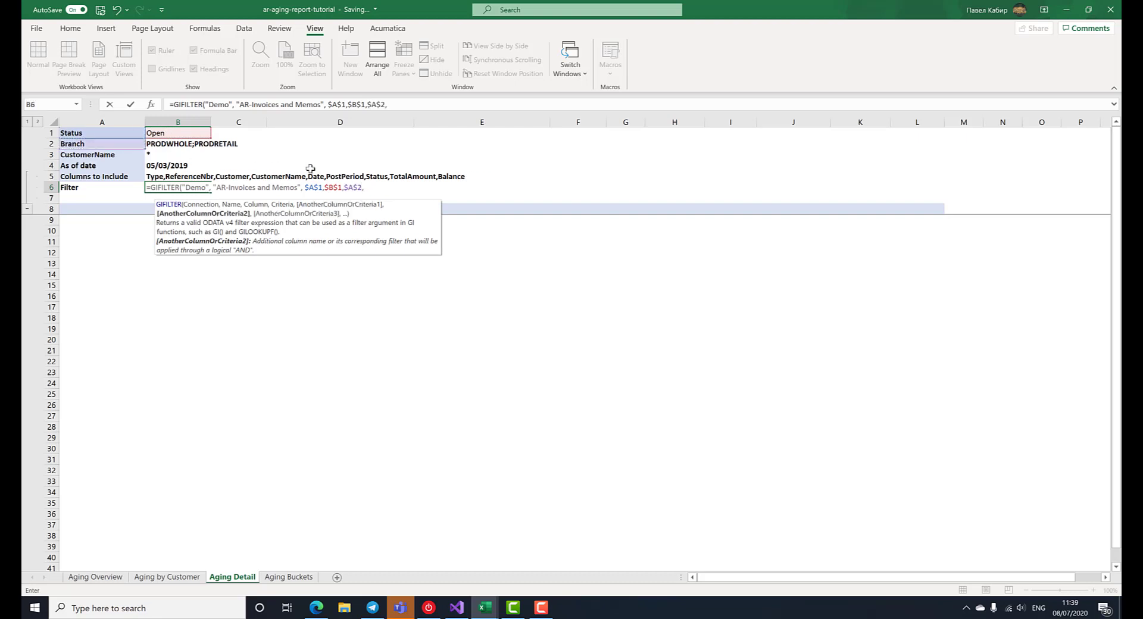
{"action": "type", "text": "EXPAND"}
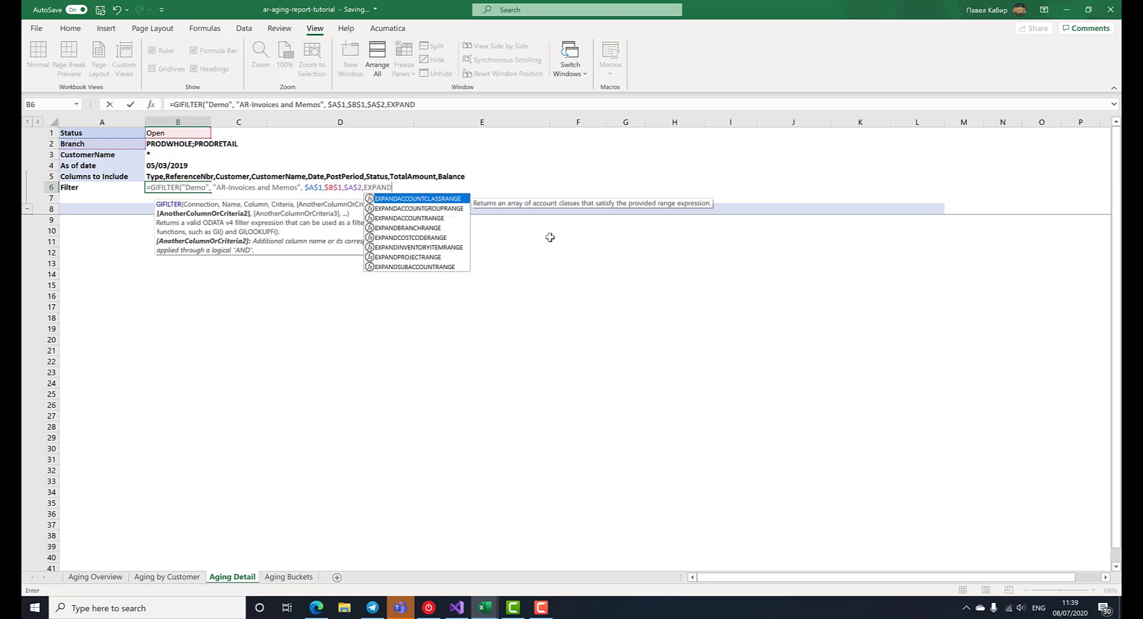
{"action": "type", "text": "BRANCHRANGE"}
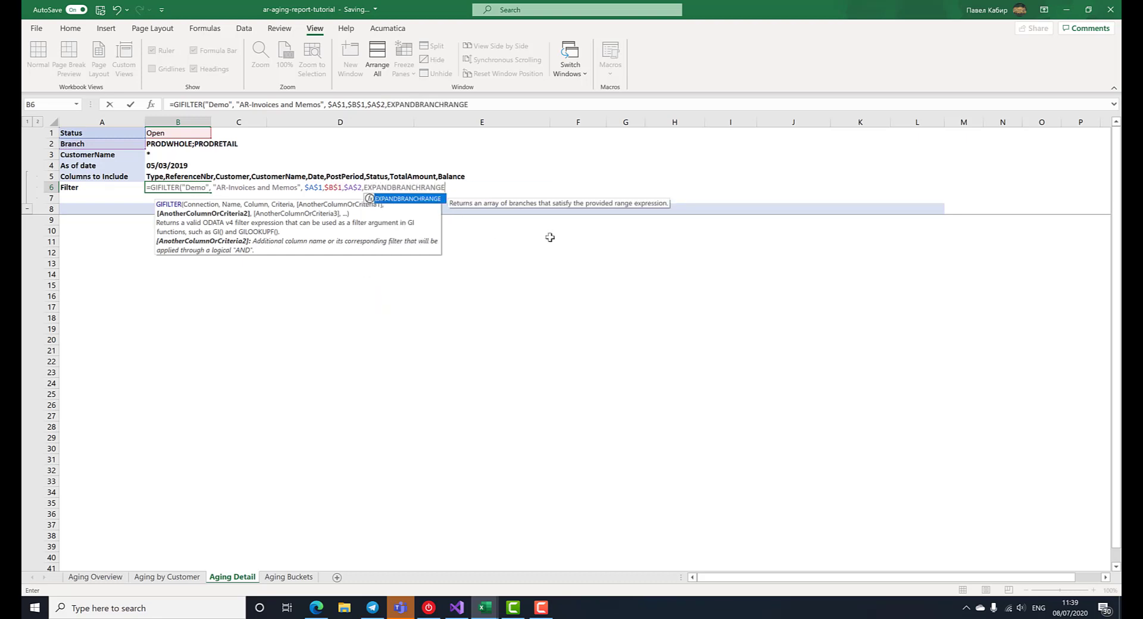
{"action": "type", "text": "(\"Demo\""}
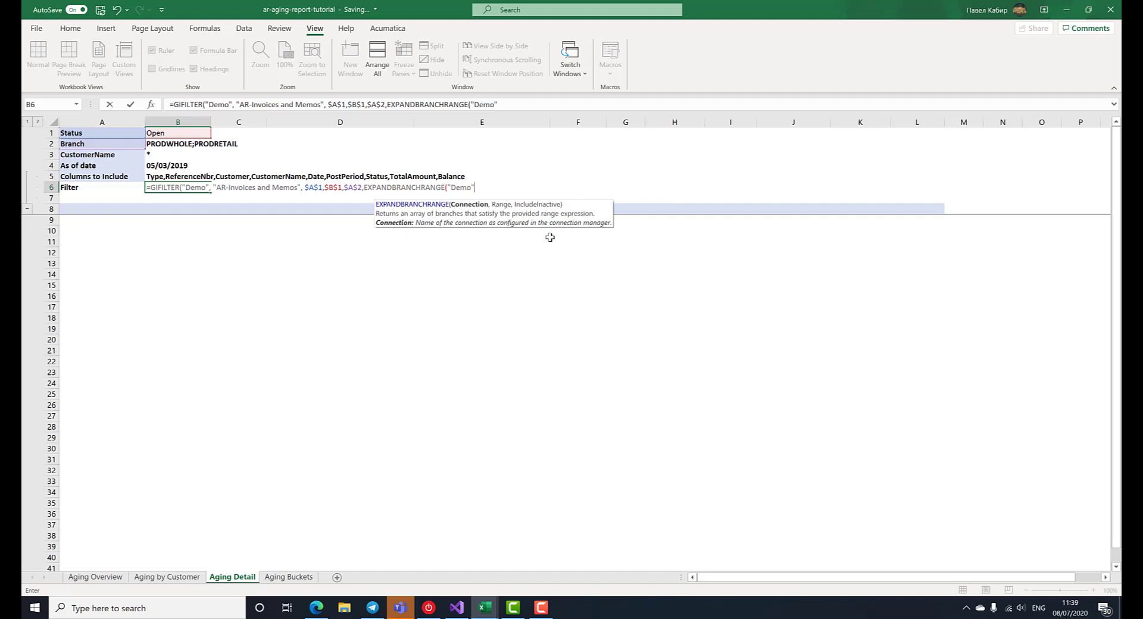
{"action": "type", "text": ","}
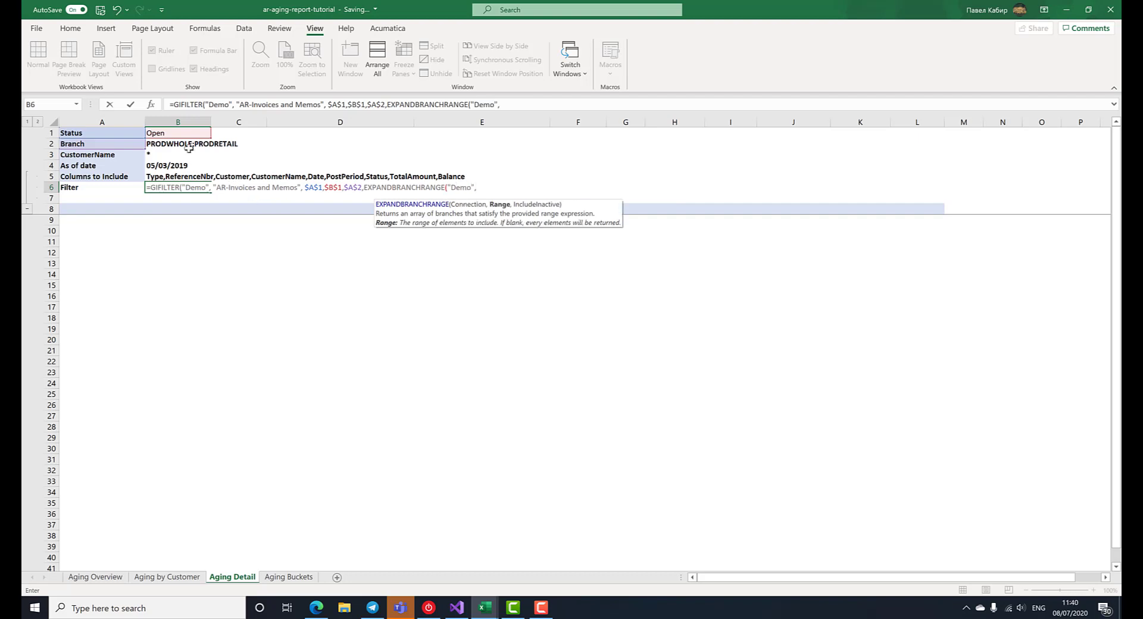
{"action": "left_click", "coordinate": [186, 145]}
{"action": "key", "text": "F4"}
{"action": "type", "text": ")"}
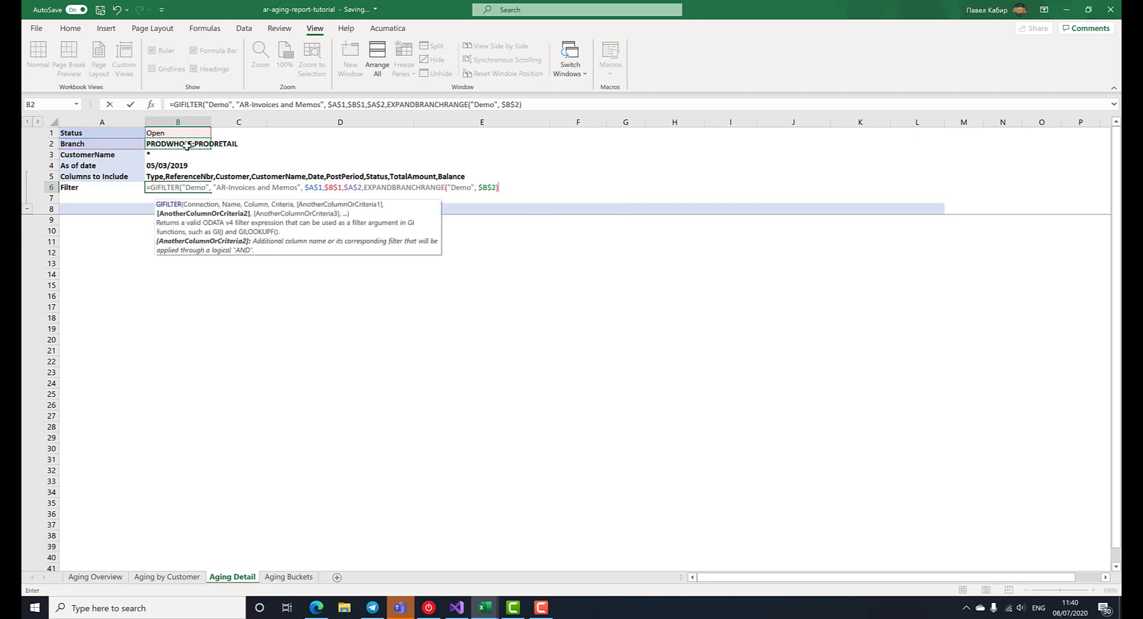
{"action": "type", "text": ","}
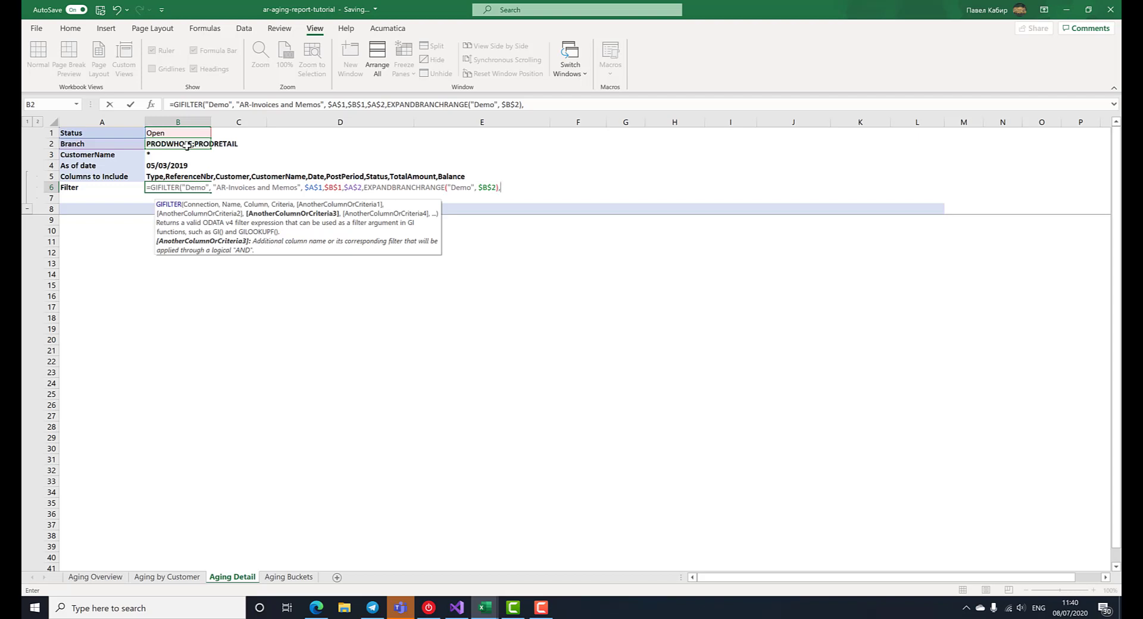
{"action": "left_click", "coordinate": [108, 156]}
{"action": "key", "text": "F4"}
{"action": "type", "text": ","}
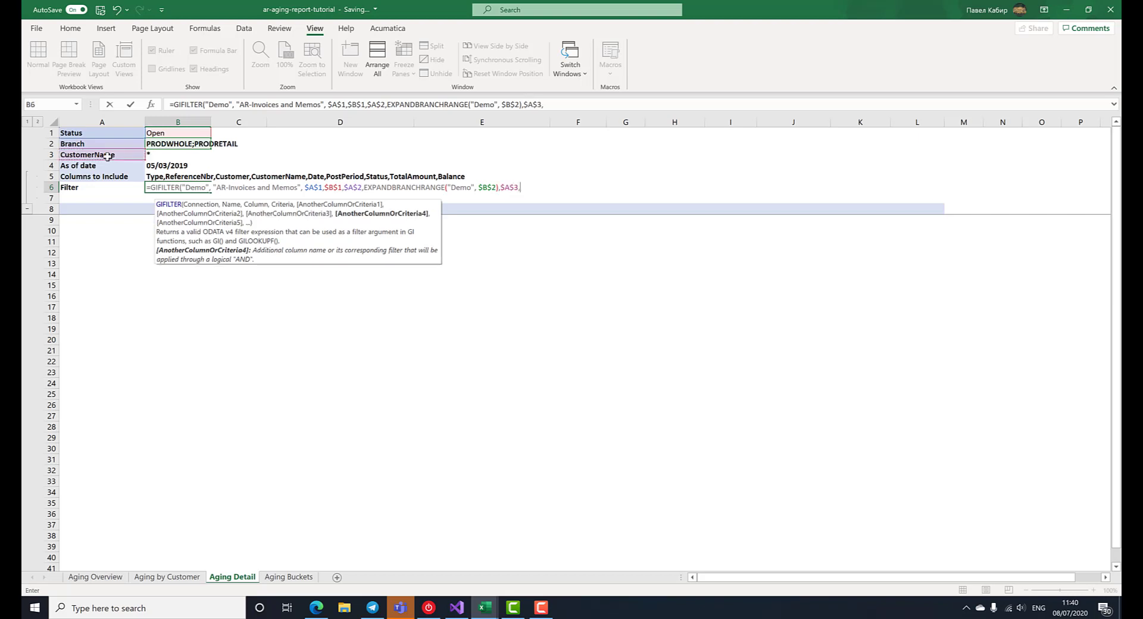
{"action": "left_click", "coordinate": [178, 153]}
{"action": "key", "text": "F4"}
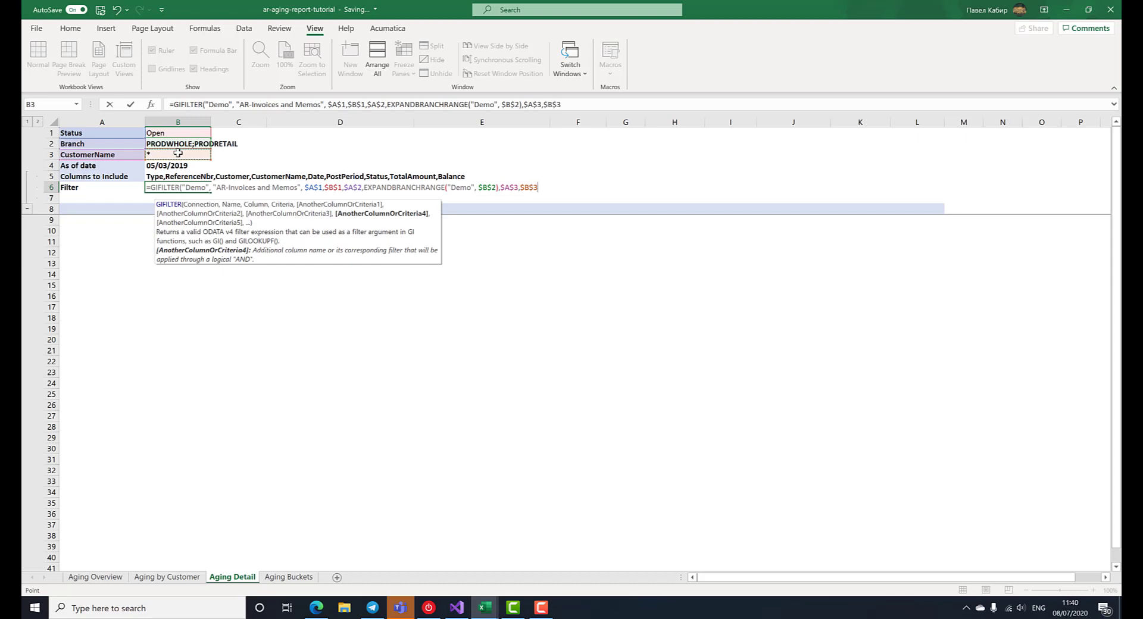
{"action": "type", "text": ")"}
{"action": "key", "text": "Return"}
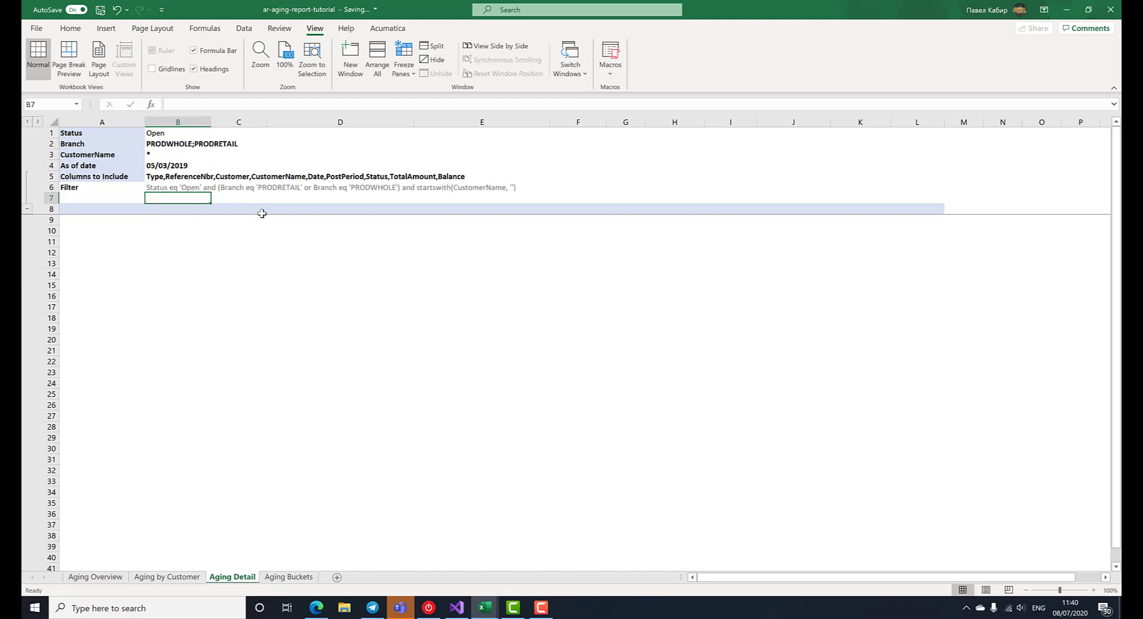
- Enter =GI("Demo", "AR-Invoices and Memos", $B$6, $B$5) in A8 to load the open documents
{"action": "left_click", "coordinate": [113, 209]}
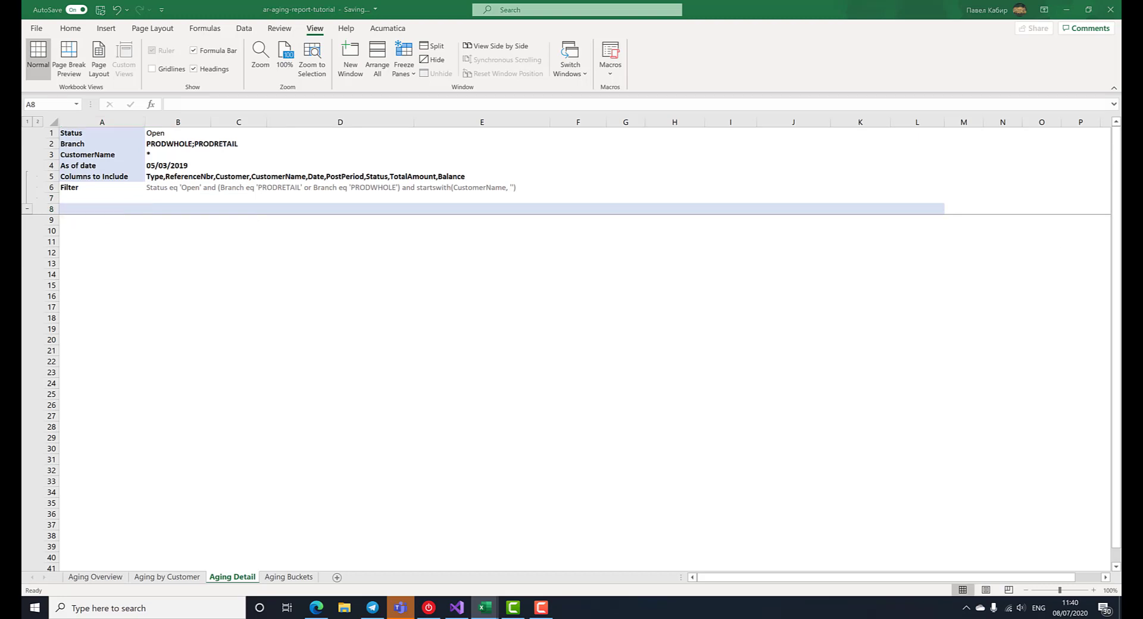
{"action": "left_click", "coordinate": [104, 209]}
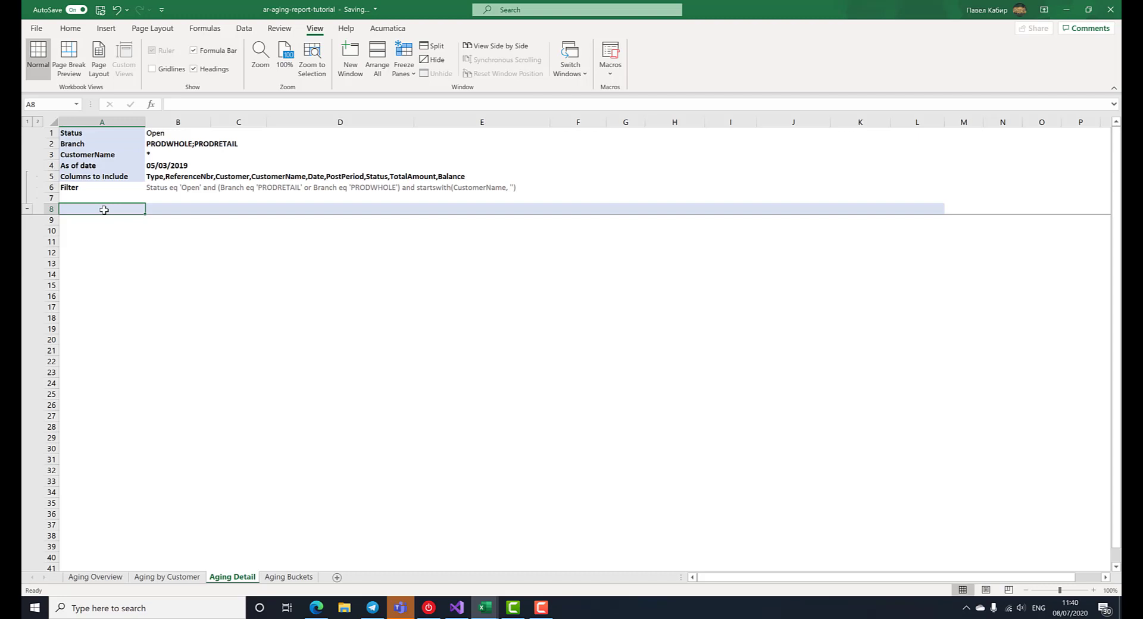
{"action": "type", "text": "="}
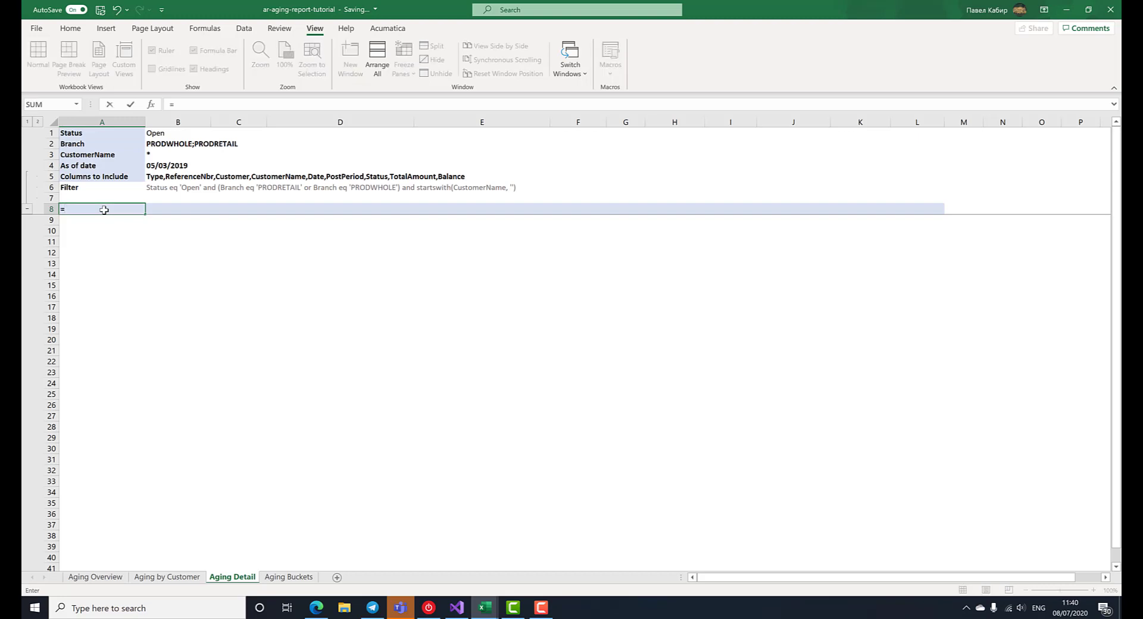
{"action": "type", "text": "GI(\"Demo"}
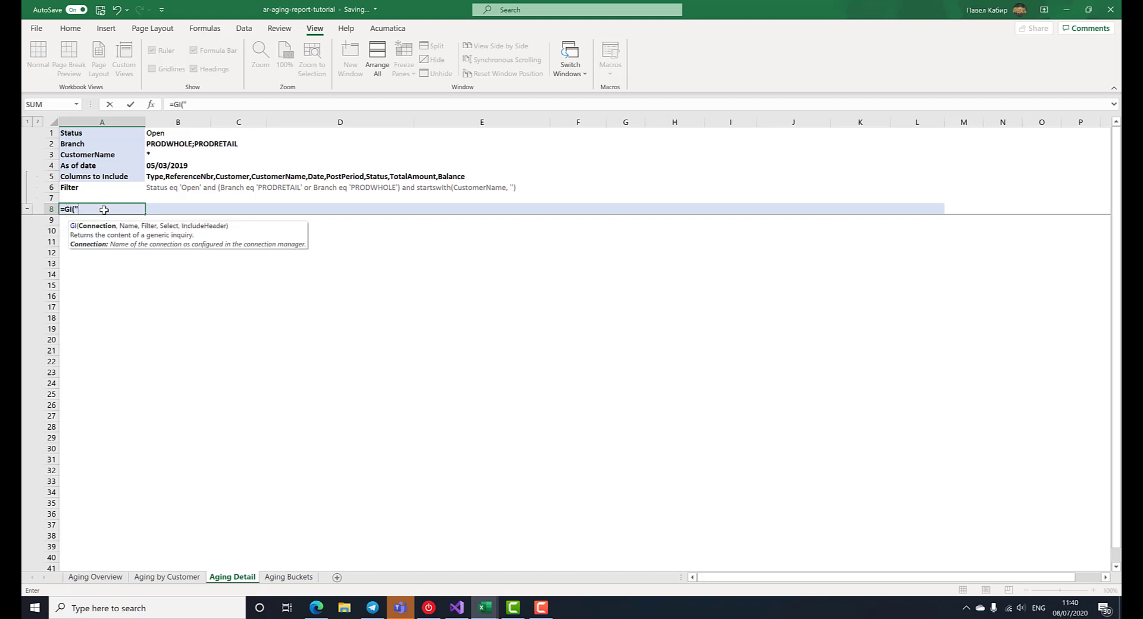
{"action": "type", "text": "\","}
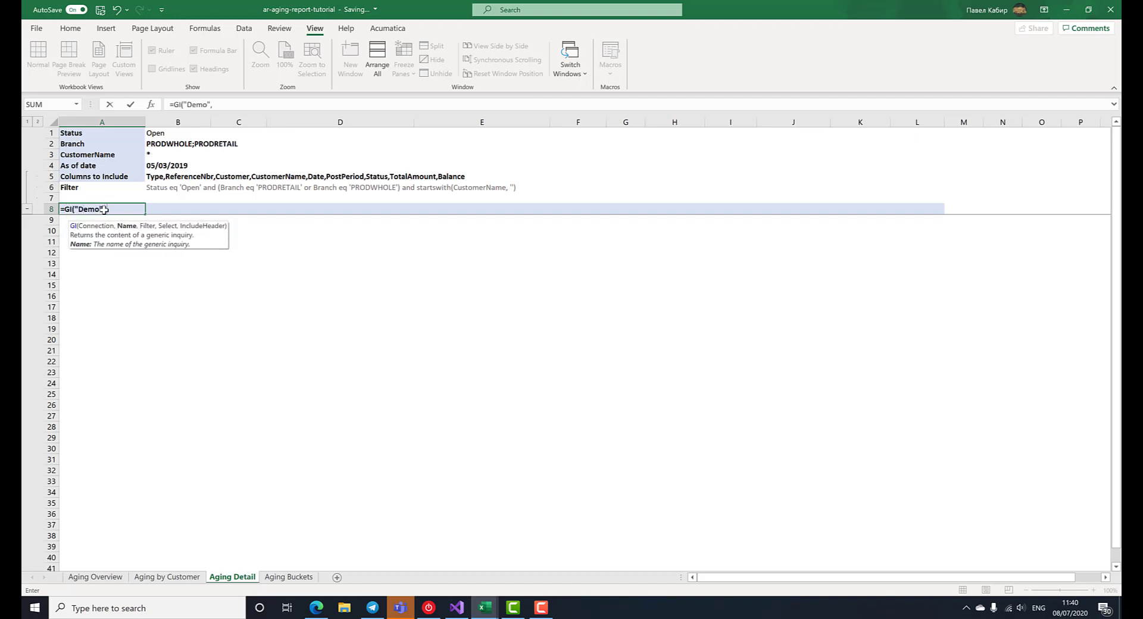
{"action": "type", "text": " \"AR-Invoices and Memos\""}
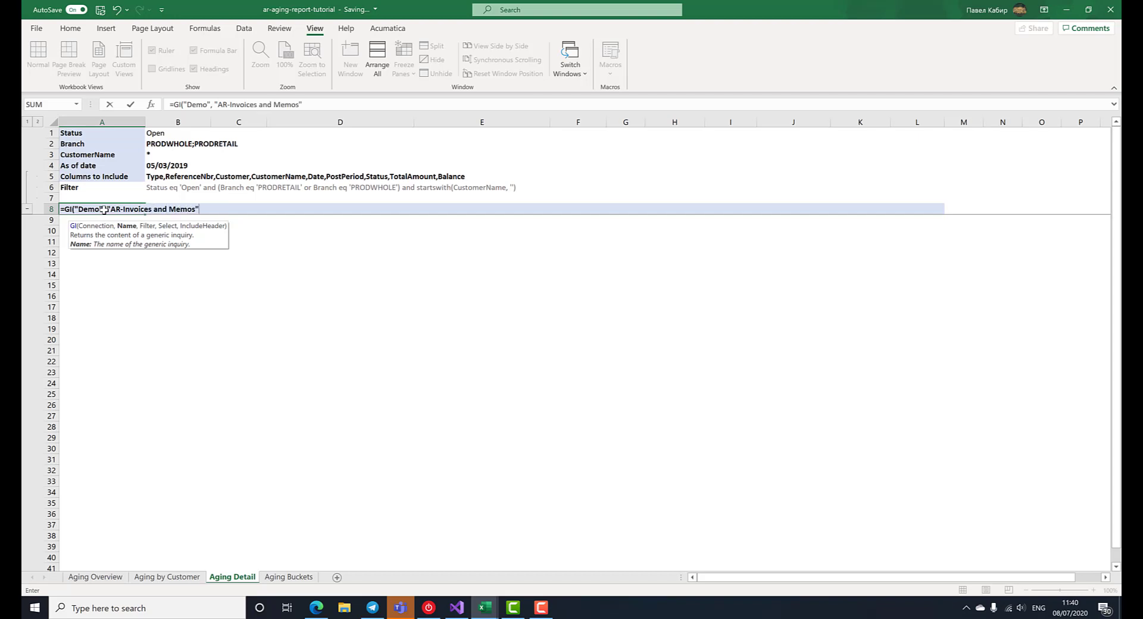
{"action": "type", "text": ", "}
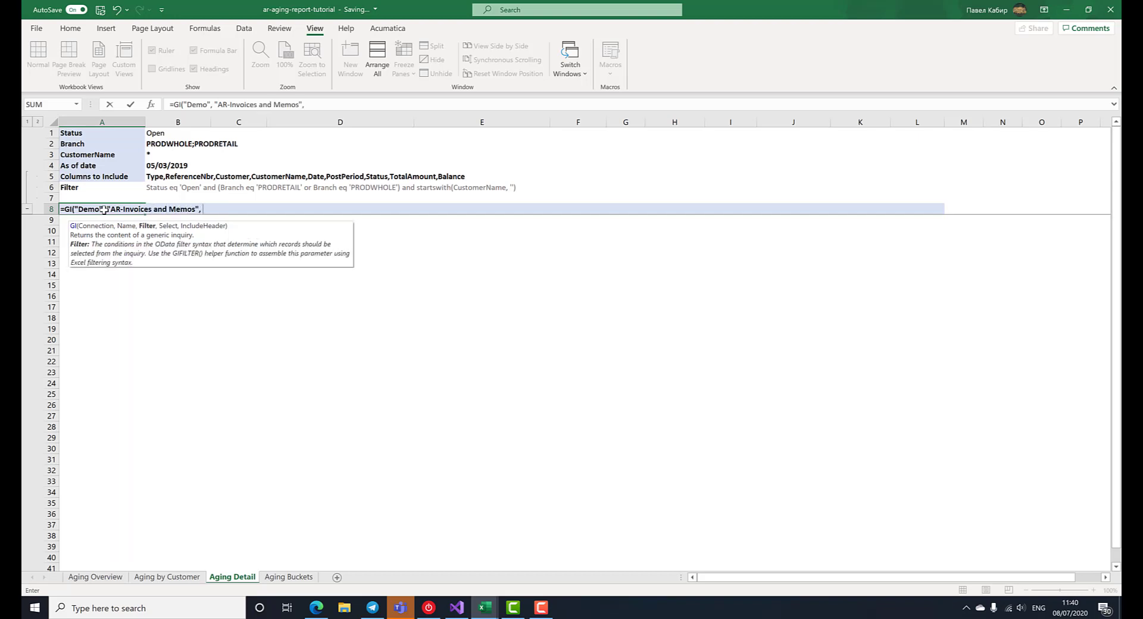
{"action": "type", "text": "$B$6"}
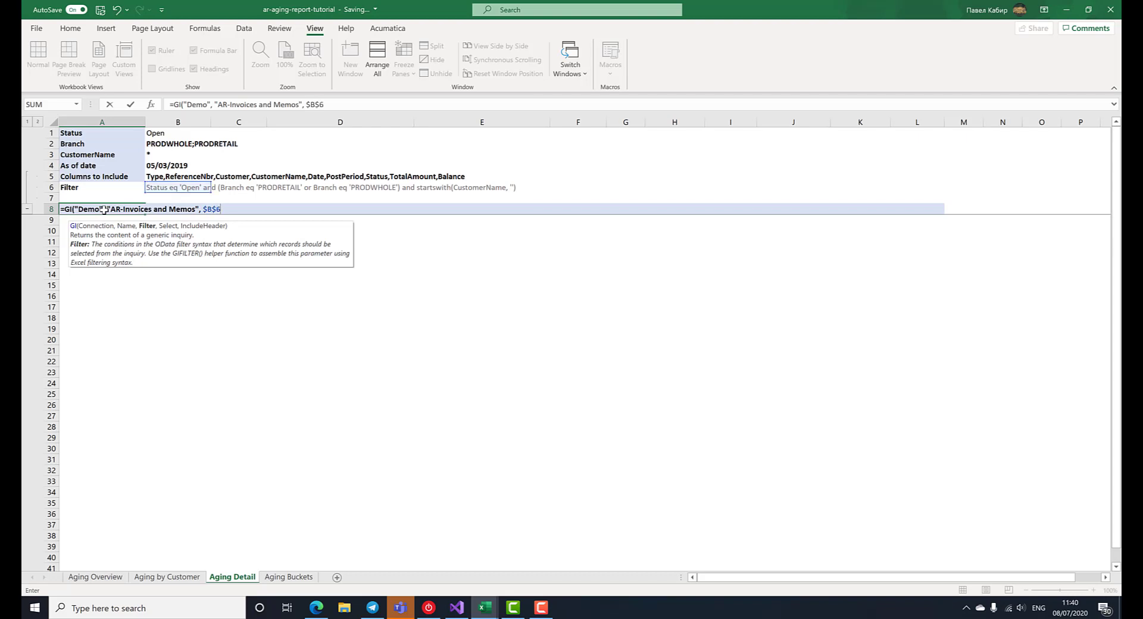
{"action": "type", "text": ","}
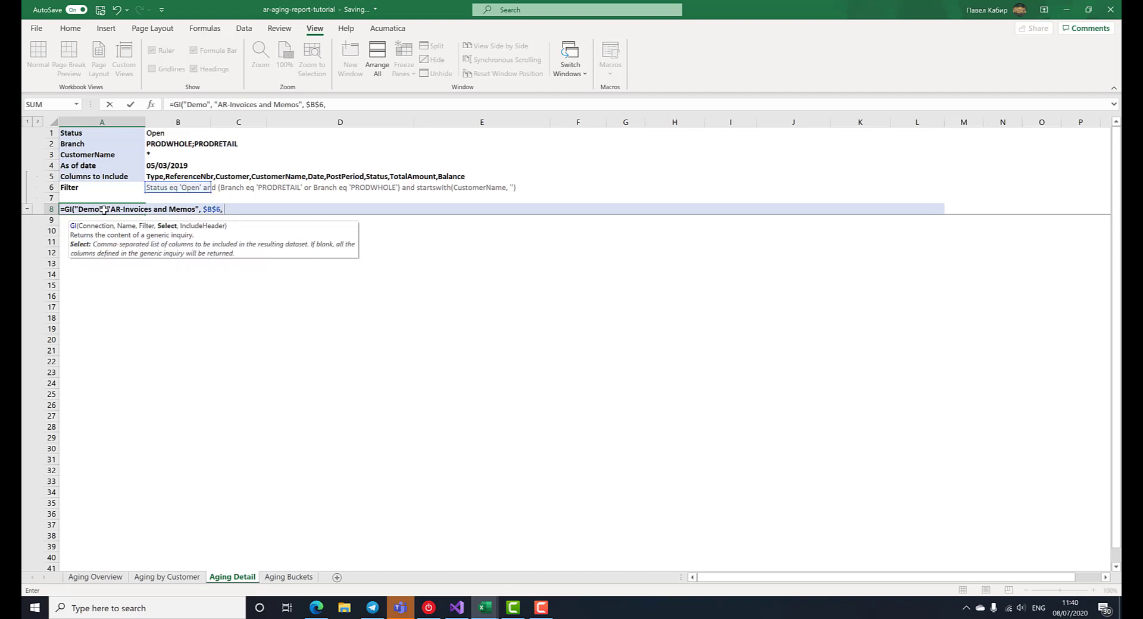
{"action": "type", "text": " B5"}
{"action": "key", "text": "F4"}
{"action": "type", "text": ")"}
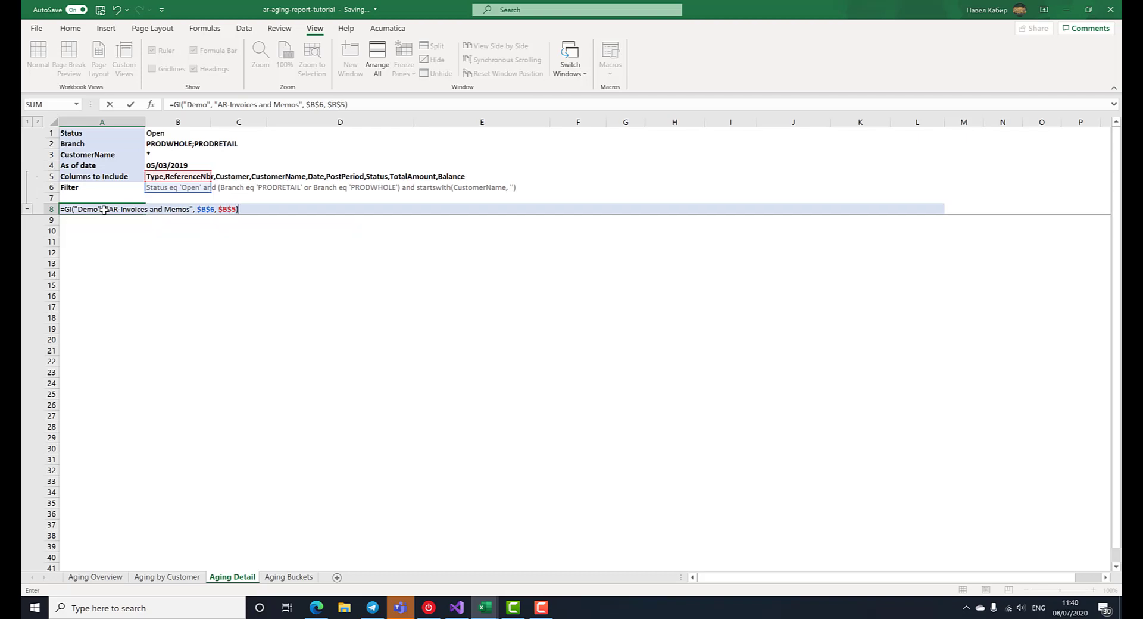
{"action": "key", "text": "Return"}
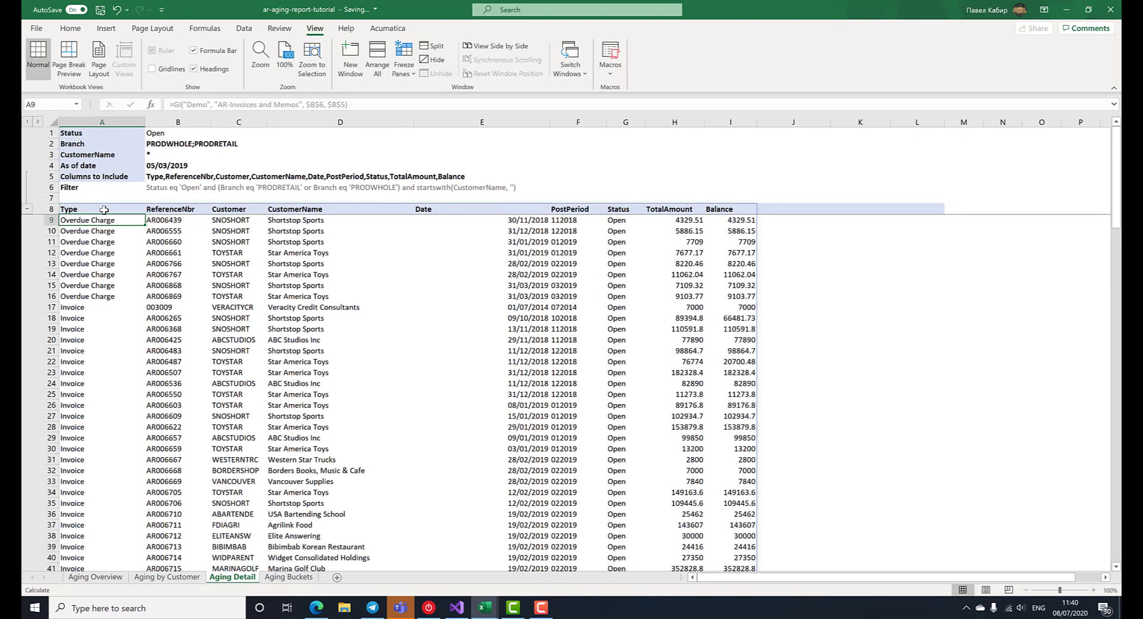
- Add the headings 'Aging Balance' in J8 and 'Aging Bucket' in K8
{"action": "left_click", "coordinate": [778, 208]}
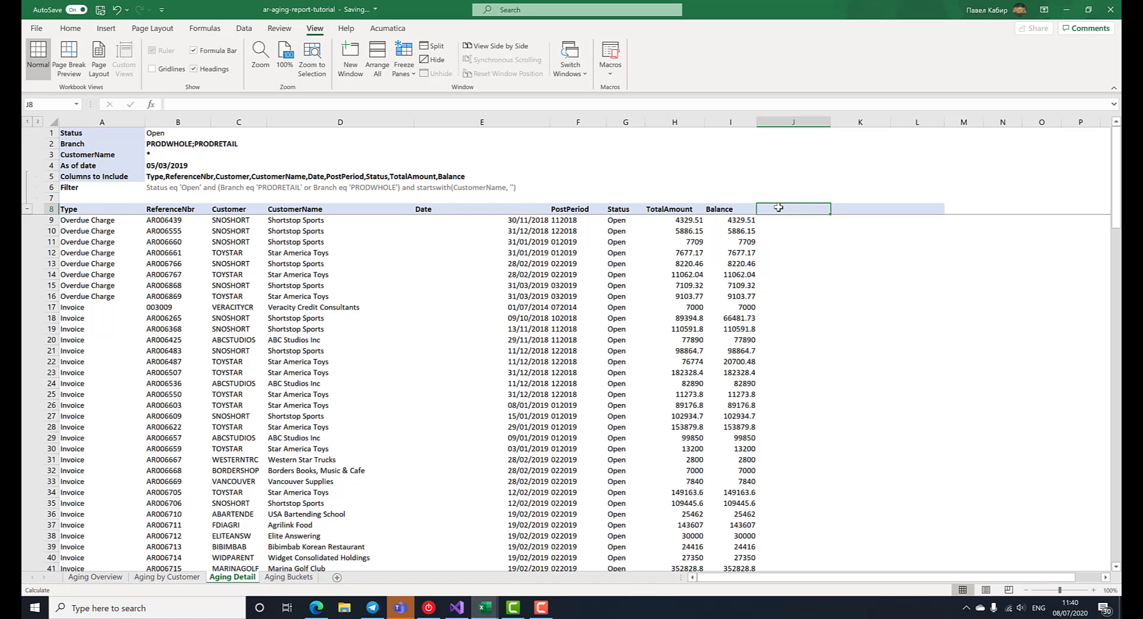
{"action": "type", "text": "Aging Ba"}
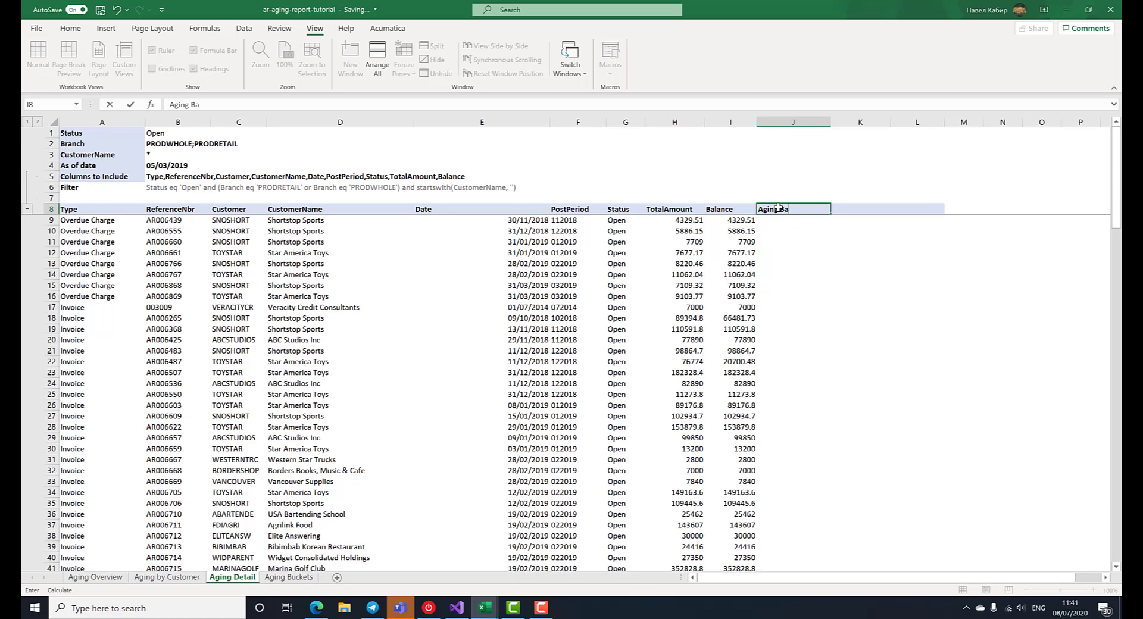
{"action": "type", "text": "lance"}
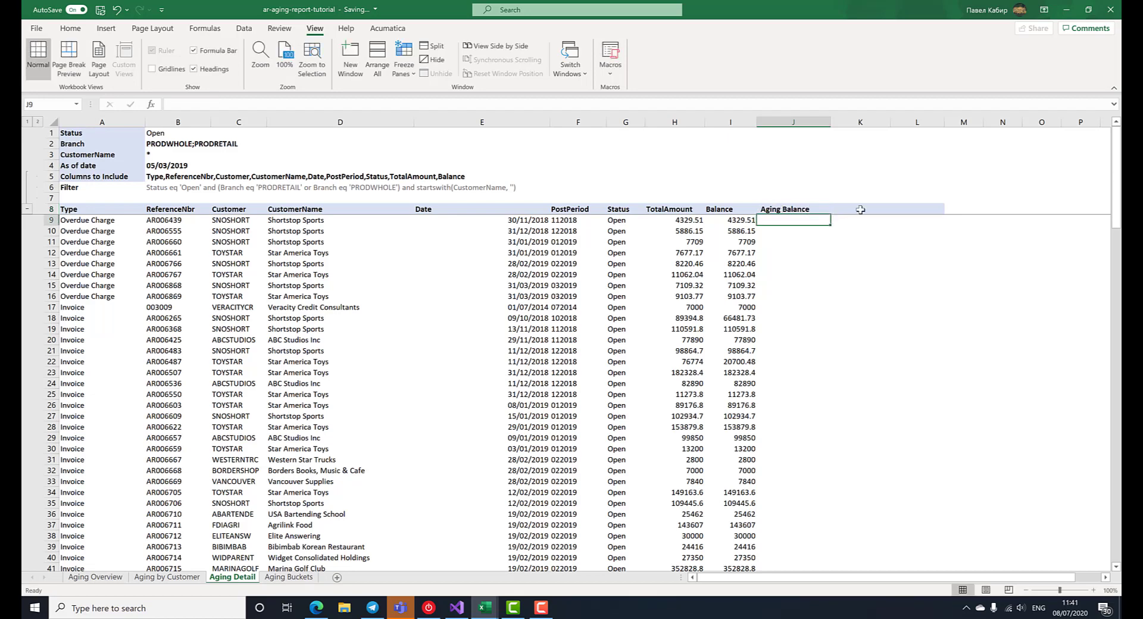
{"action": "left_click", "coordinate": [864, 209]}
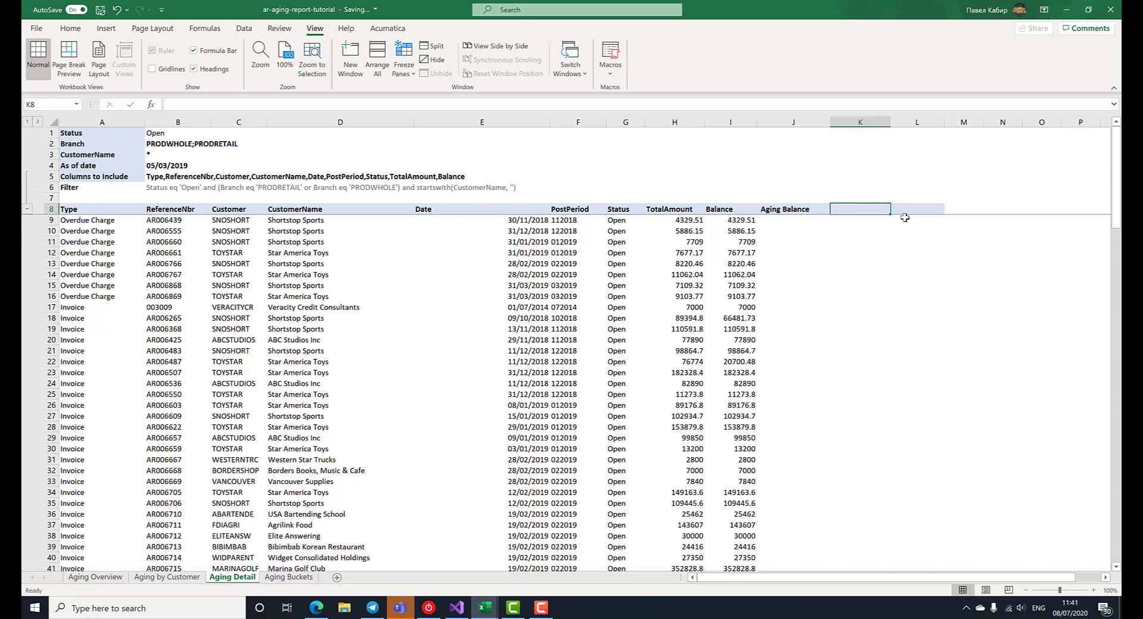
{"action": "type", "text": "Aging Bucket"}
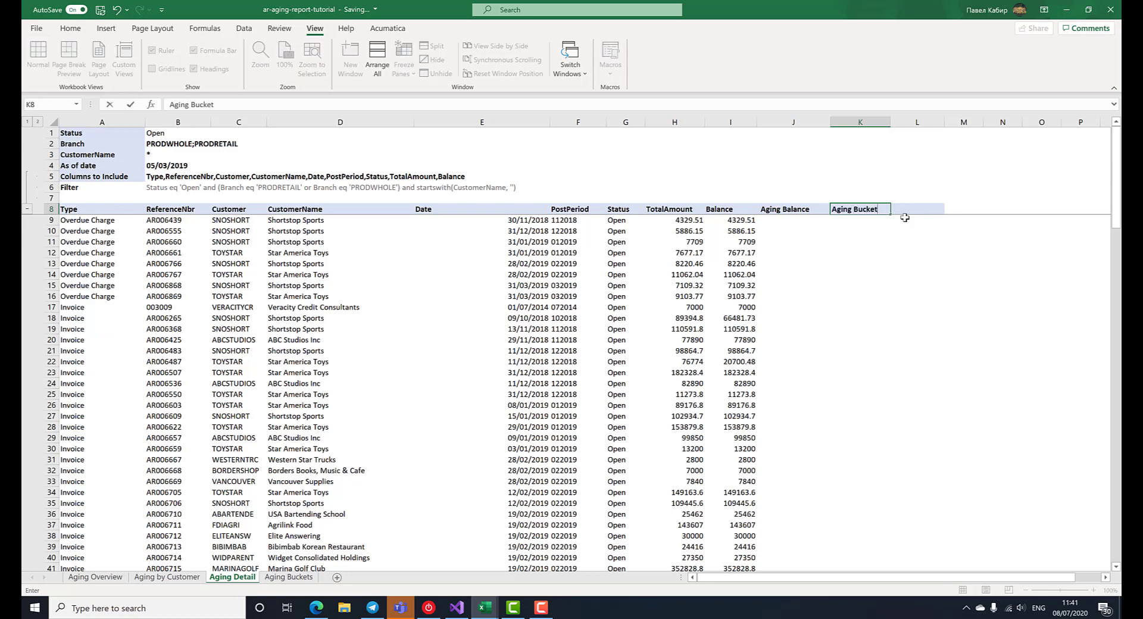
{"action": "key", "text": "Return"}
{"action": "key", "text": "Left"}
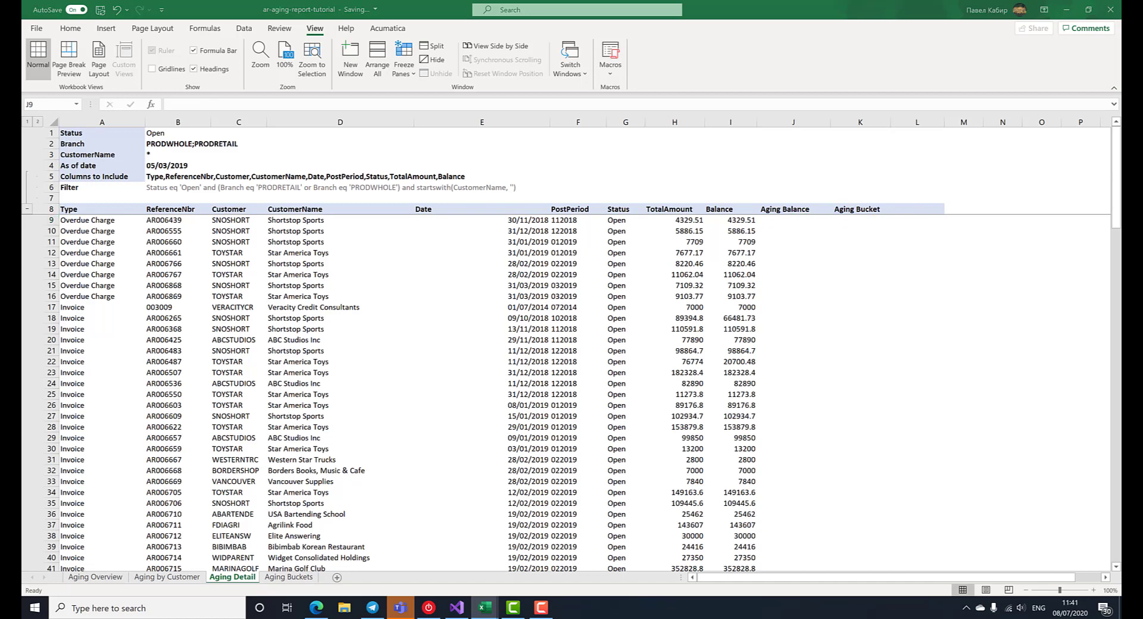
- Enter =IF(A9="Credit Memo", -I9, I9) in J9 and fill it down the column
{"action": "left_click", "coordinate": [788, 221]}
{"action": "type", "text": "=IF("}
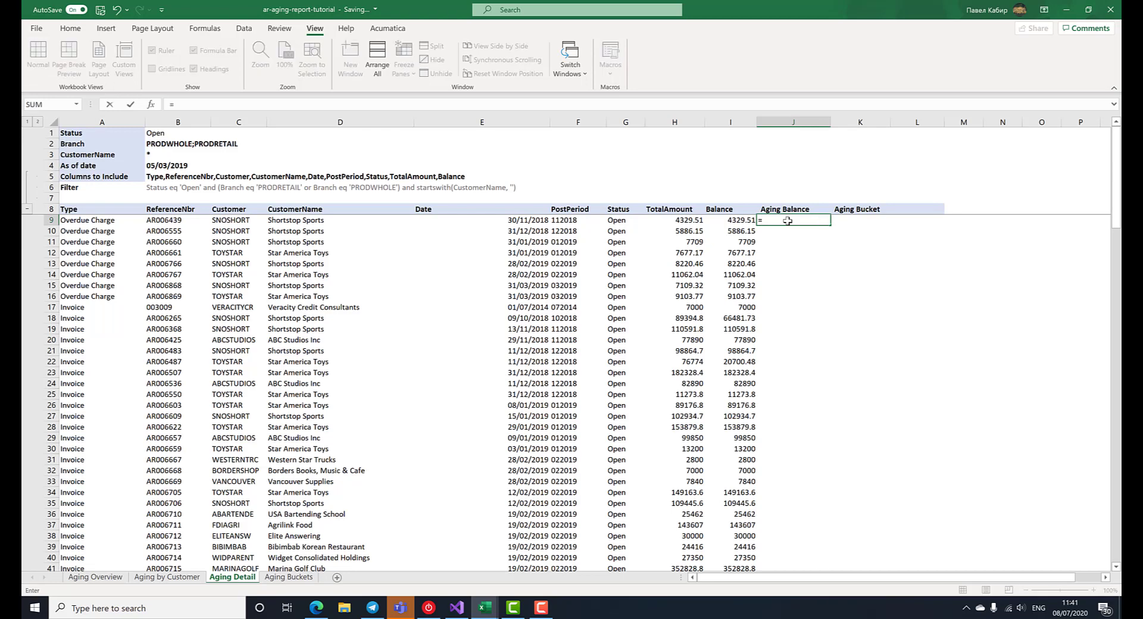
{"action": "left_click", "coordinate": [93, 221]}
{"action": "type", "text": "=\"Credit"}
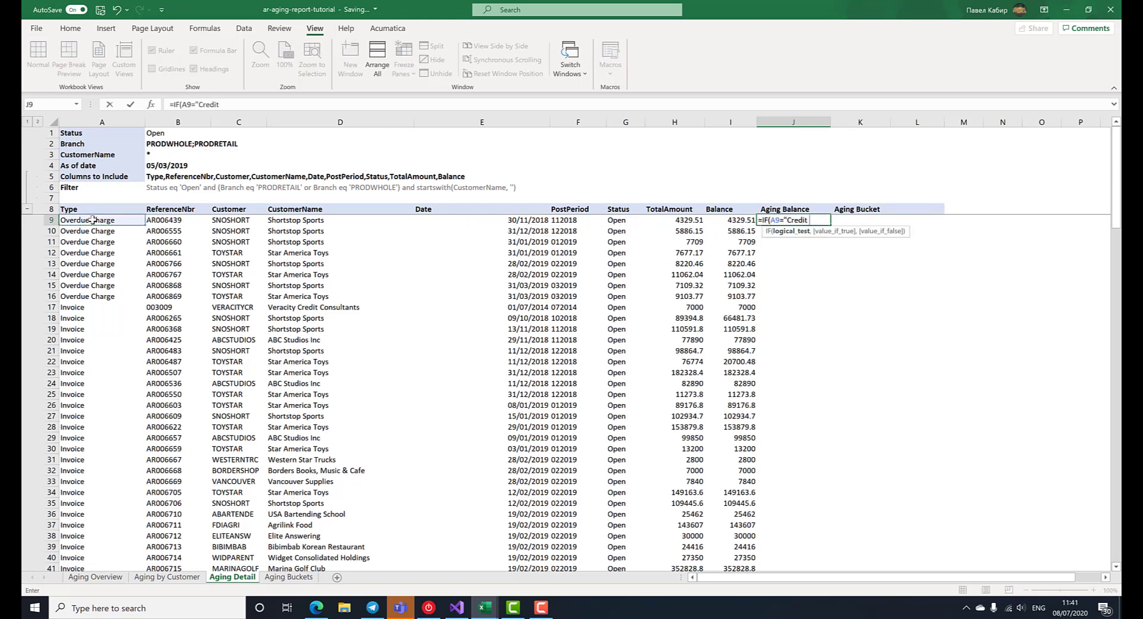
{"action": "type", "text": " Memo\", -"}
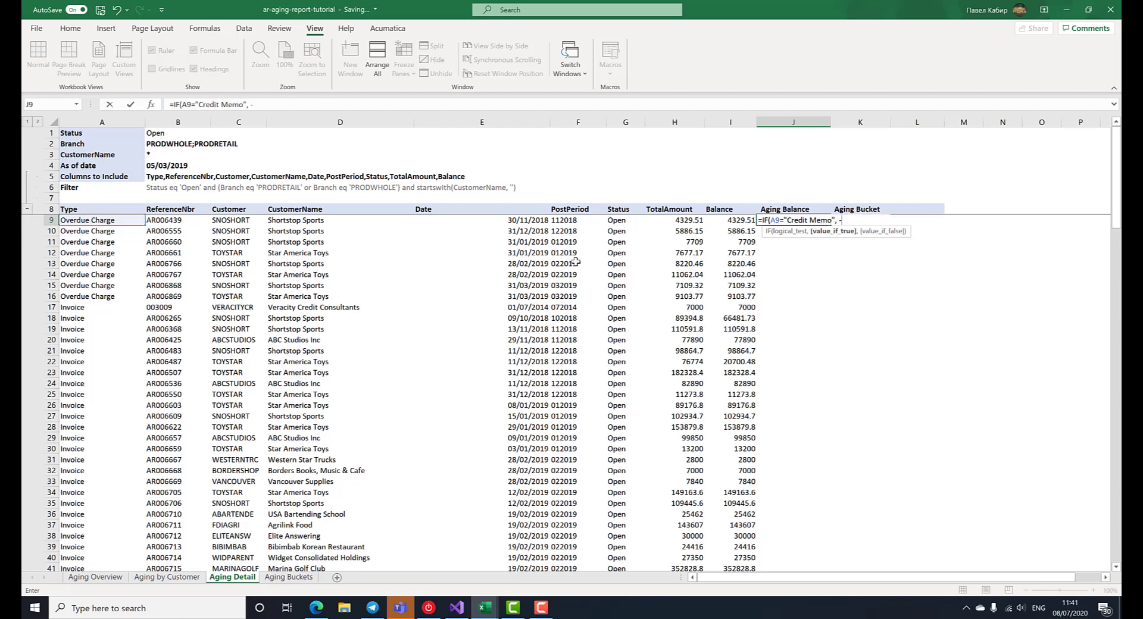
{"action": "left_click", "coordinate": [726, 220]}
{"action": "type", "text": ","}
{"action": "left_click", "coordinate": [726, 220]}
{"action": "type", "text": ")"}
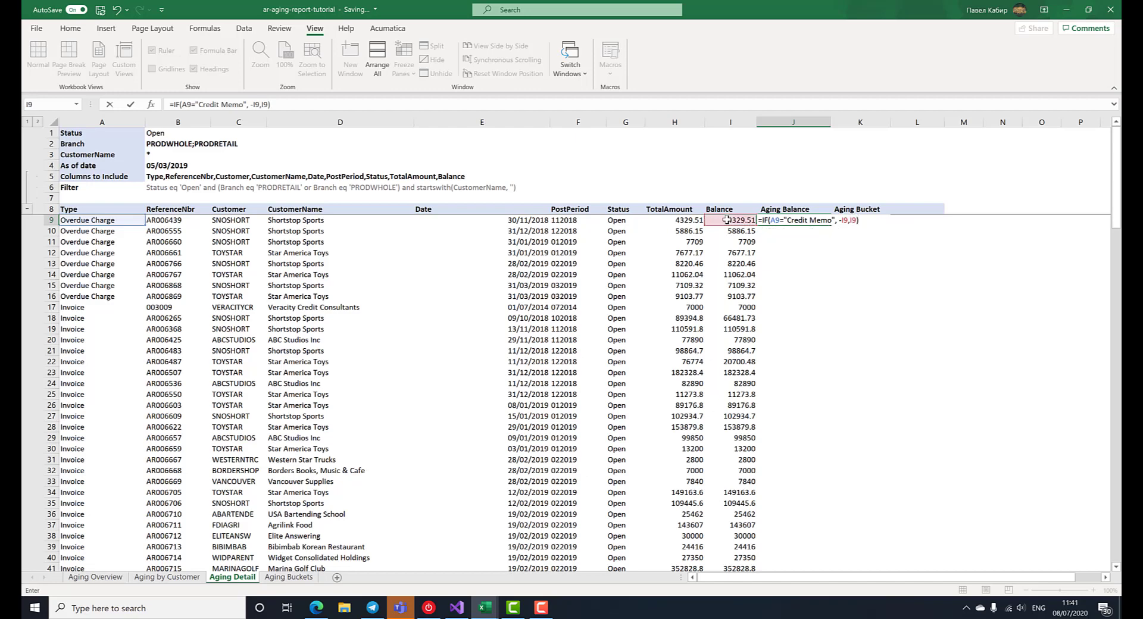
{"action": "key", "text": "Return"}
{"action": "left_click", "coordinate": [798, 220]}
{"action": "double_click", "coordinate": [830, 225]}
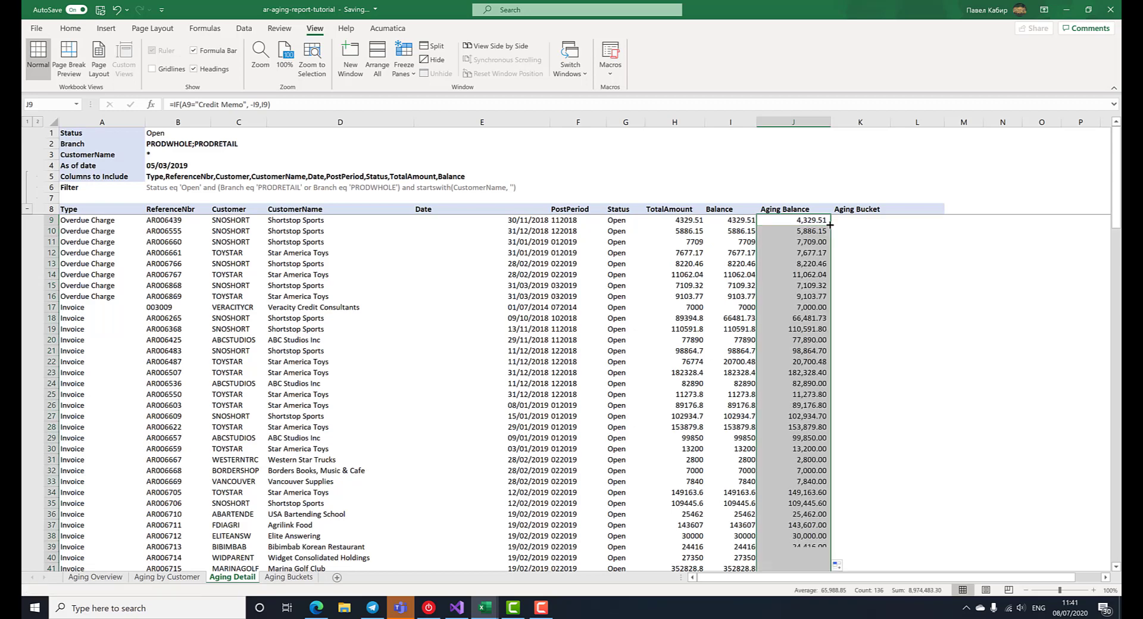
- Format columns H through J in Accounting format with $ English (United States)
{"action": "left_click", "coordinate": [678, 123]}
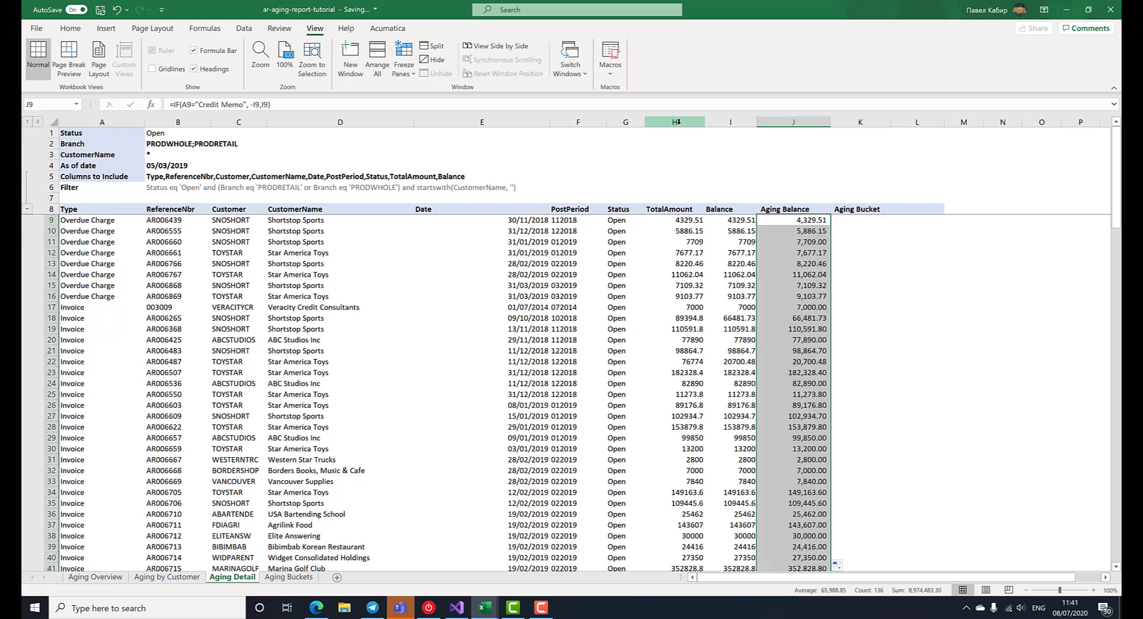
{"action": "left_click", "coordinate": [778, 128], "text": "shift"}
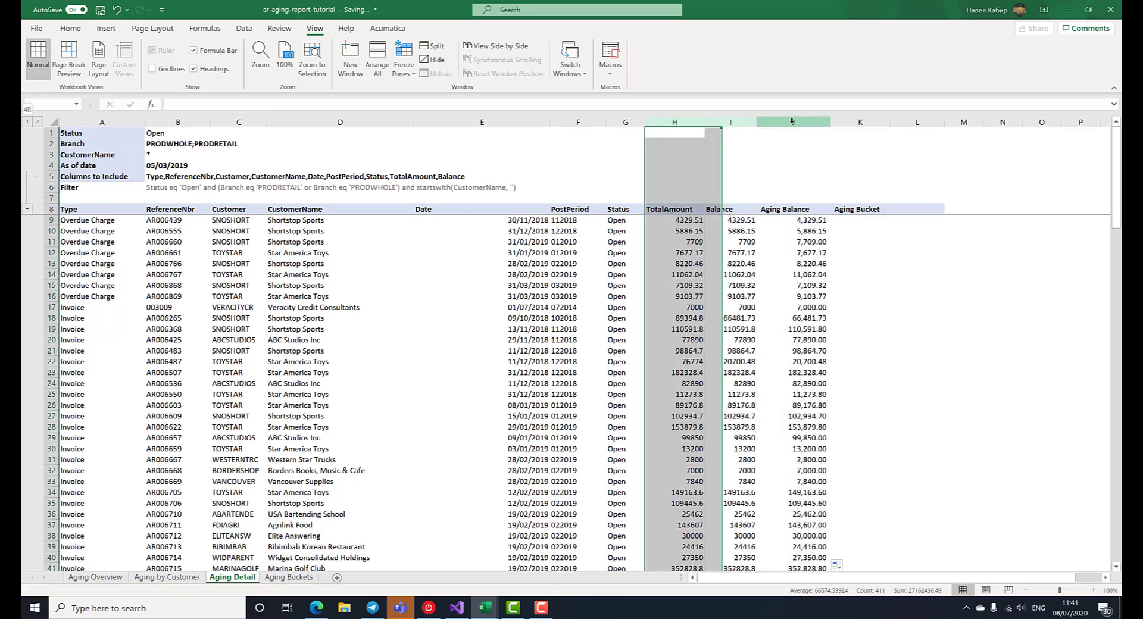
{"action": "left_click", "coordinate": [79, 31]}
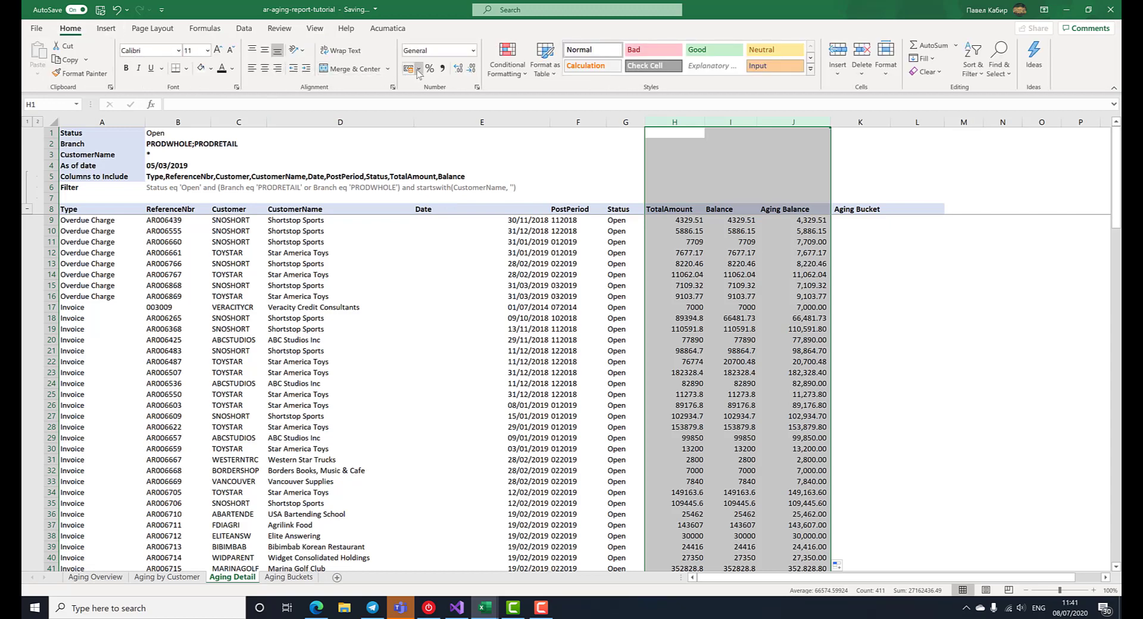
{"action": "left_click", "coordinate": [419, 69]}
{"action": "left_click", "coordinate": [452, 99]}
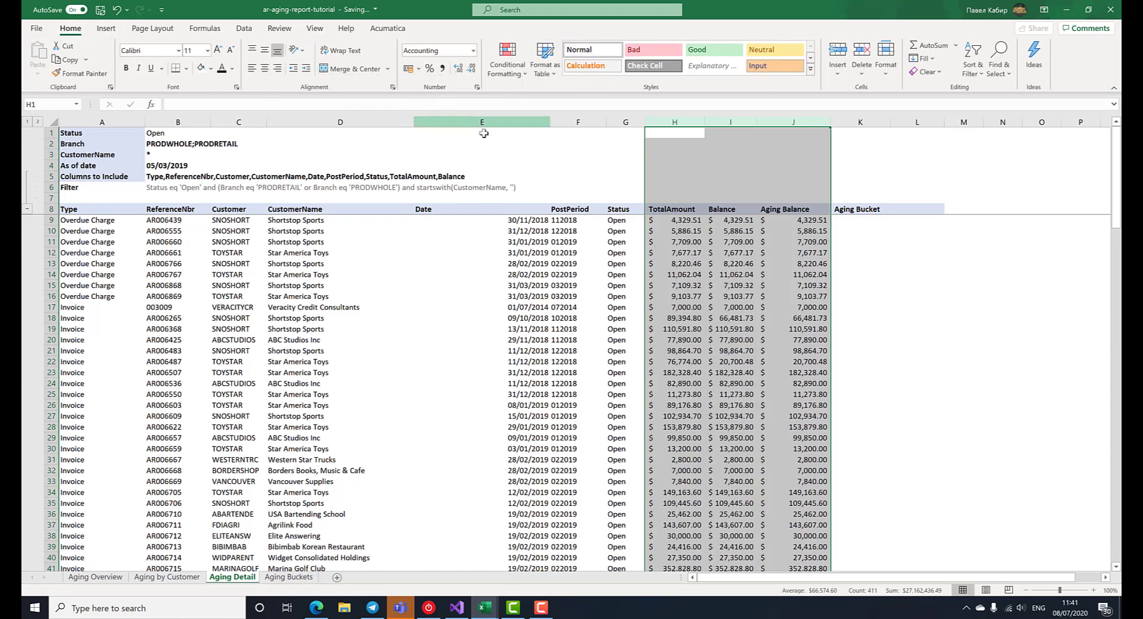
{"action": "left_click", "coordinate": [736, 262]}
{"action": "left_click", "coordinate": [851, 222]}
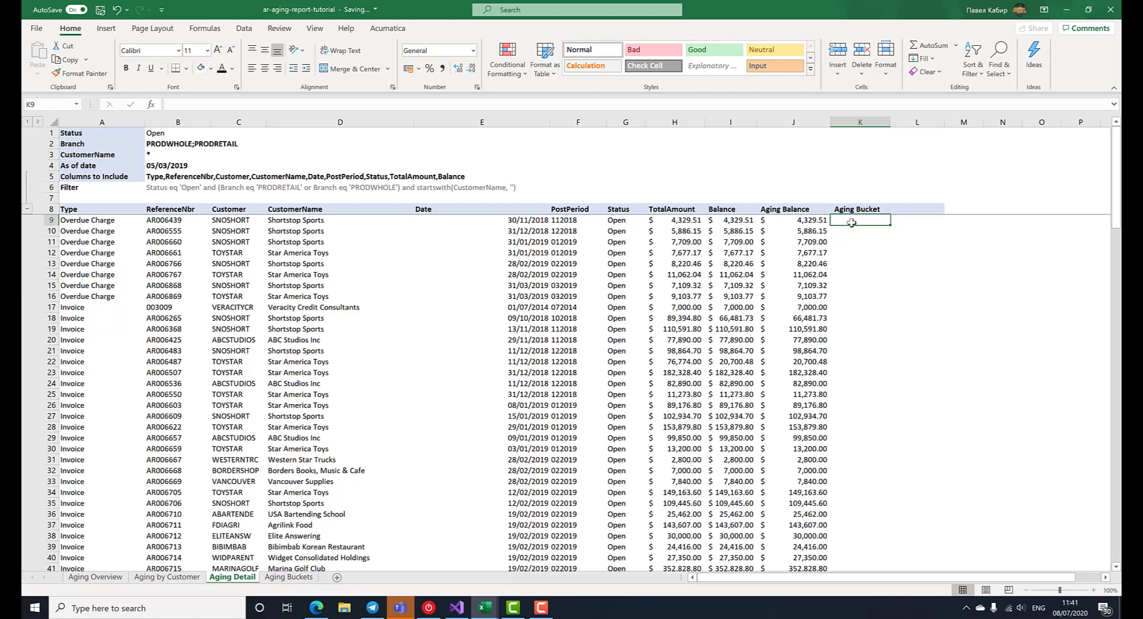
- Insert an empty column before Aging Bucket and label it 'Days Passed' in K8
{"action": "right_click", "coordinate": [854, 122]}
{"action": "left_click", "coordinate": [880, 220]}
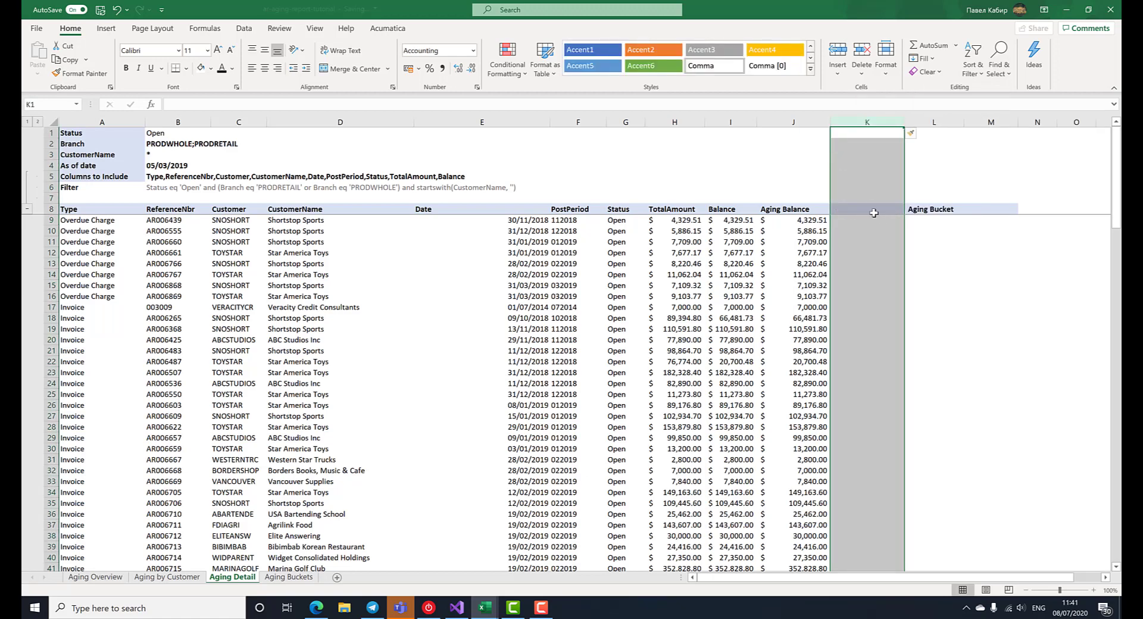
{"action": "left_click", "coordinate": [873, 210]}
{"action": "type", "text": "Days Passed"}
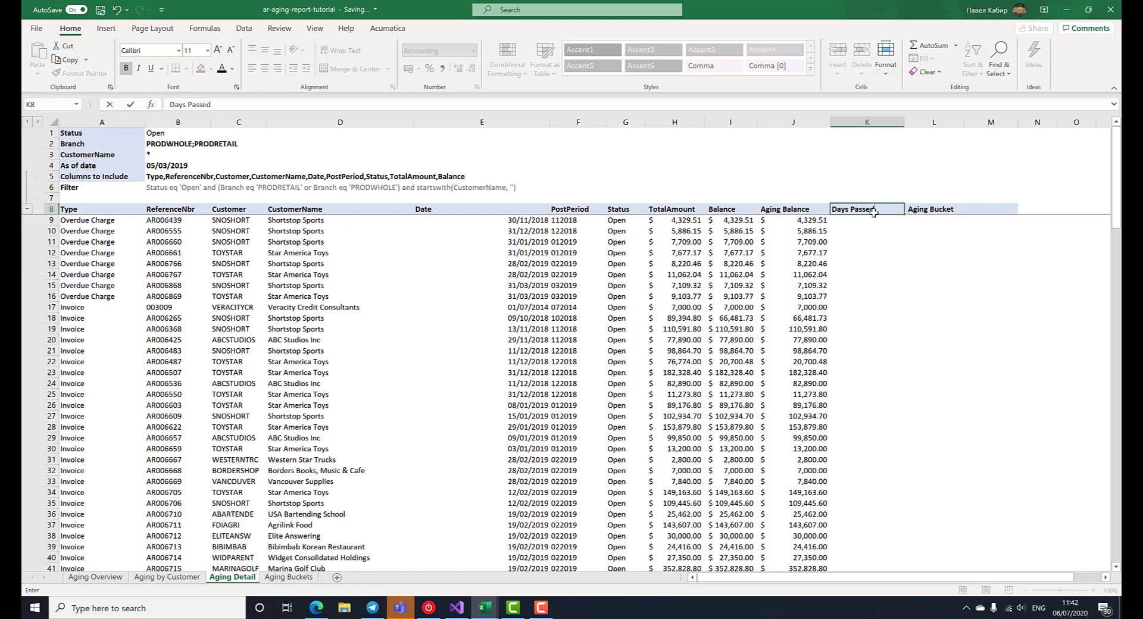
{"action": "key", "text": "Return"}
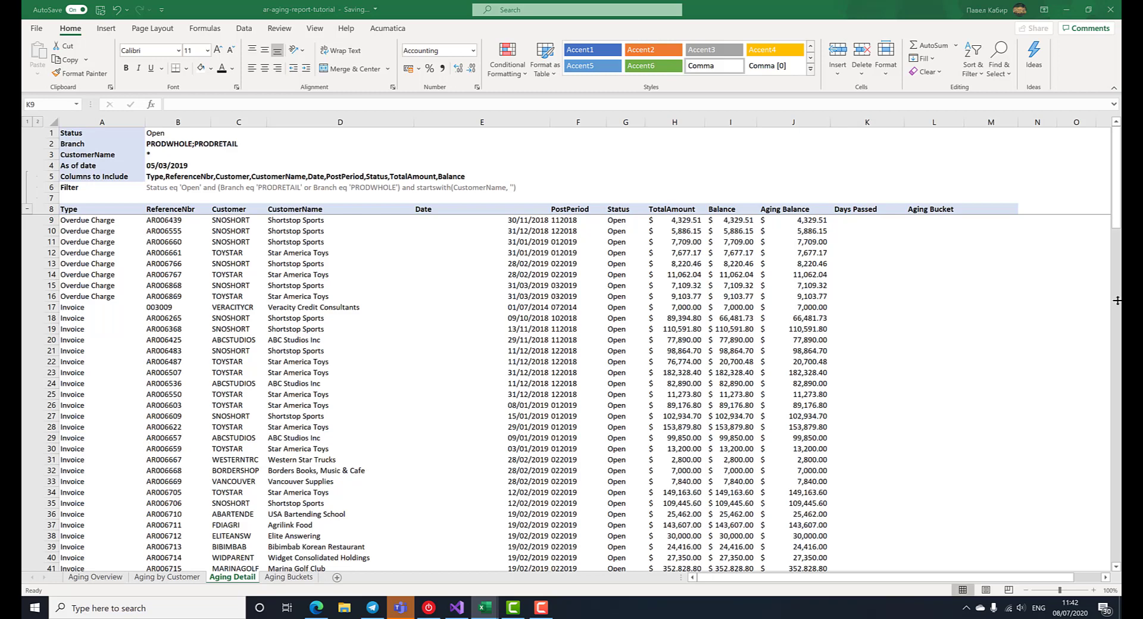
- Enter =IF(E9="", "", $B$4-E9) in K9 and fill it down column K
{"action": "left_click", "coordinate": [862, 221]}
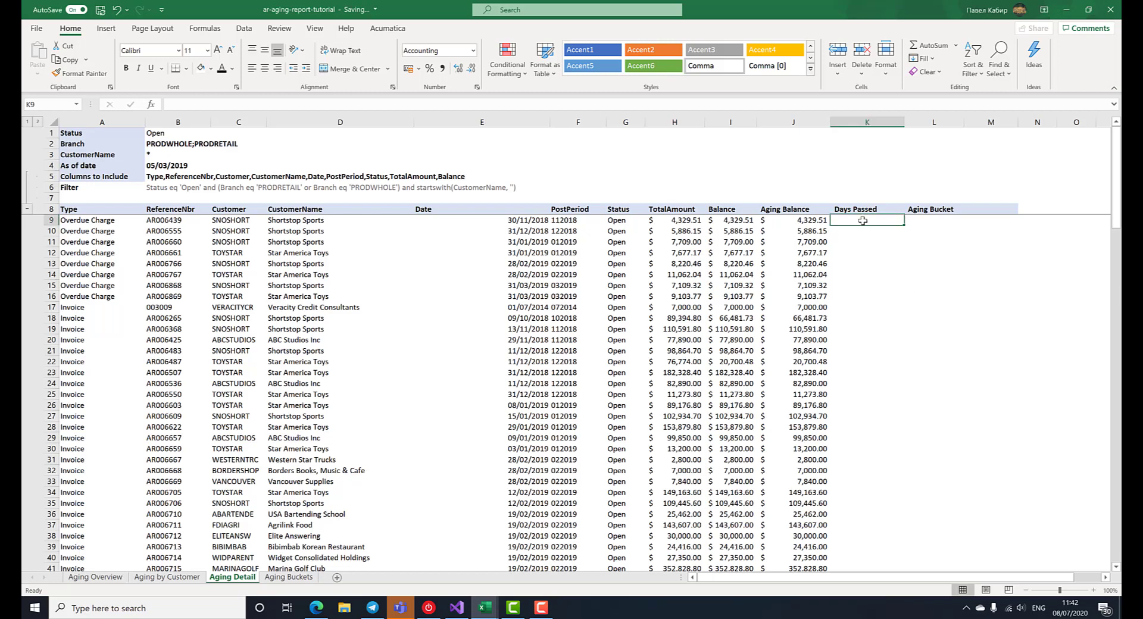
{"action": "type", "text": "="}
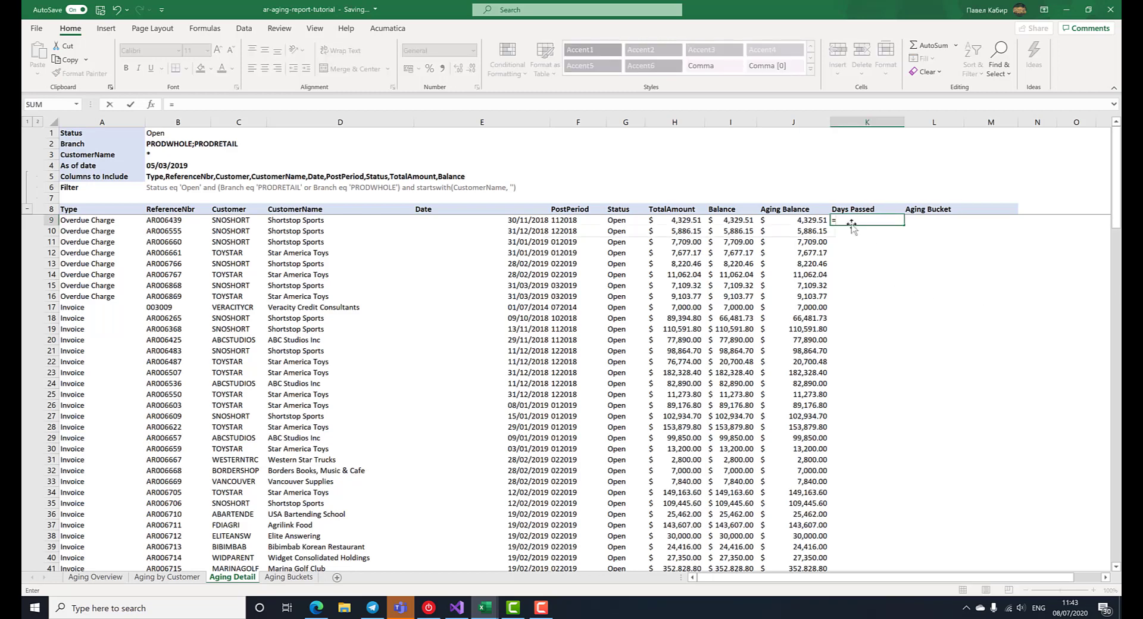
{"action": "type", "text": "IF("}
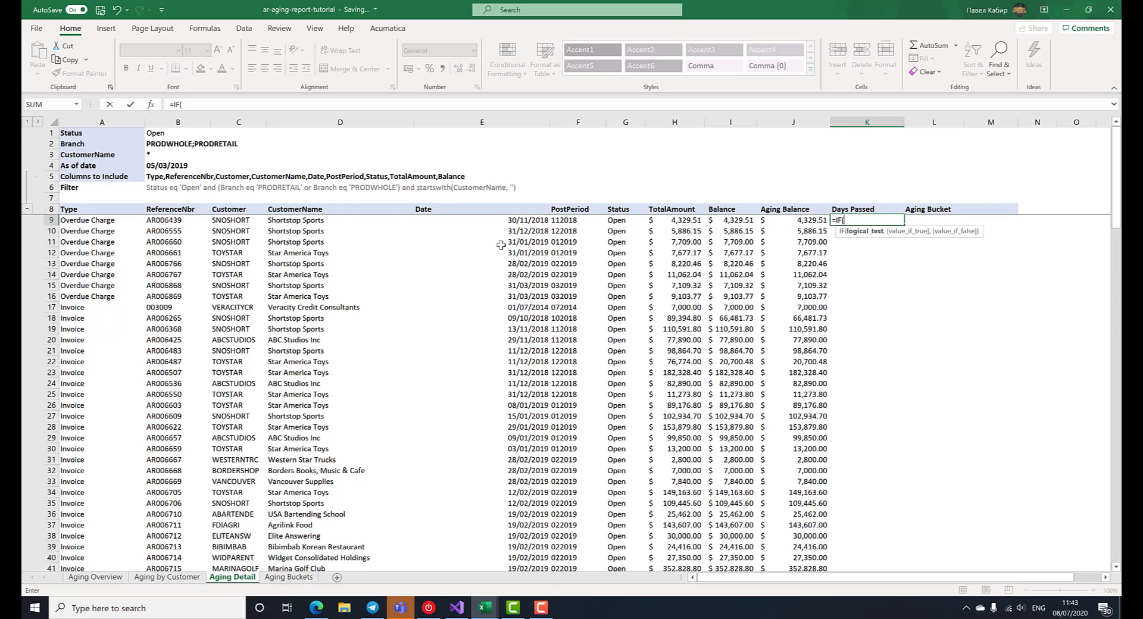
{"action": "left_click", "coordinate": [468, 223]}
{"action": "type", "text": "=\"\", \""}
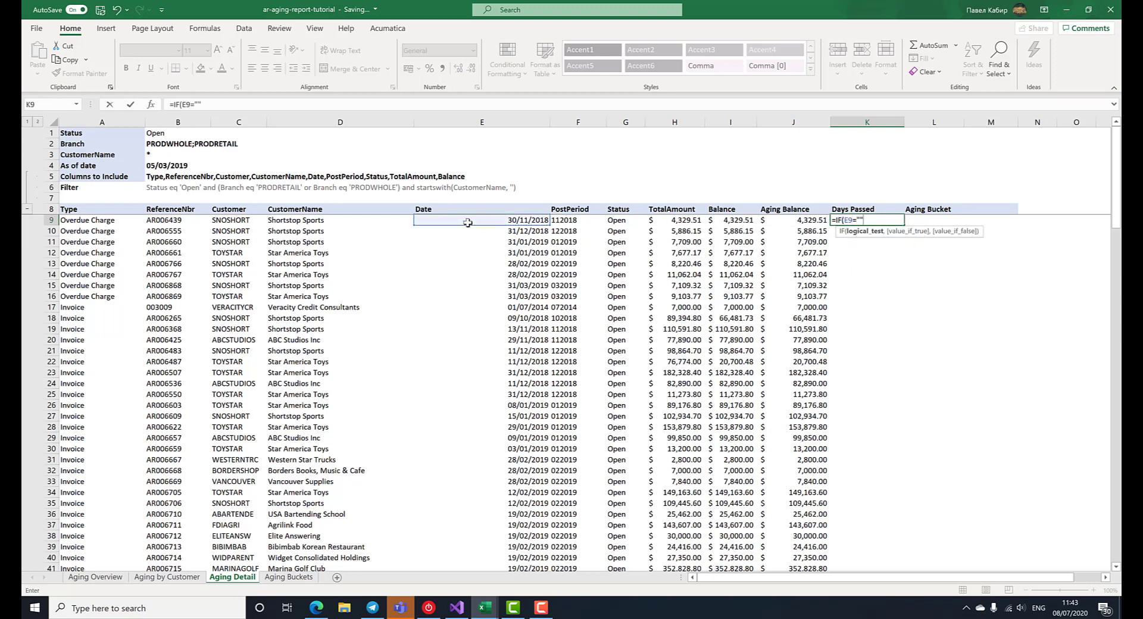
{"action": "type", "text": "\","}
{"action": "left_click", "coordinate": [180, 165]}
{"action": "key", "text": "F4"}
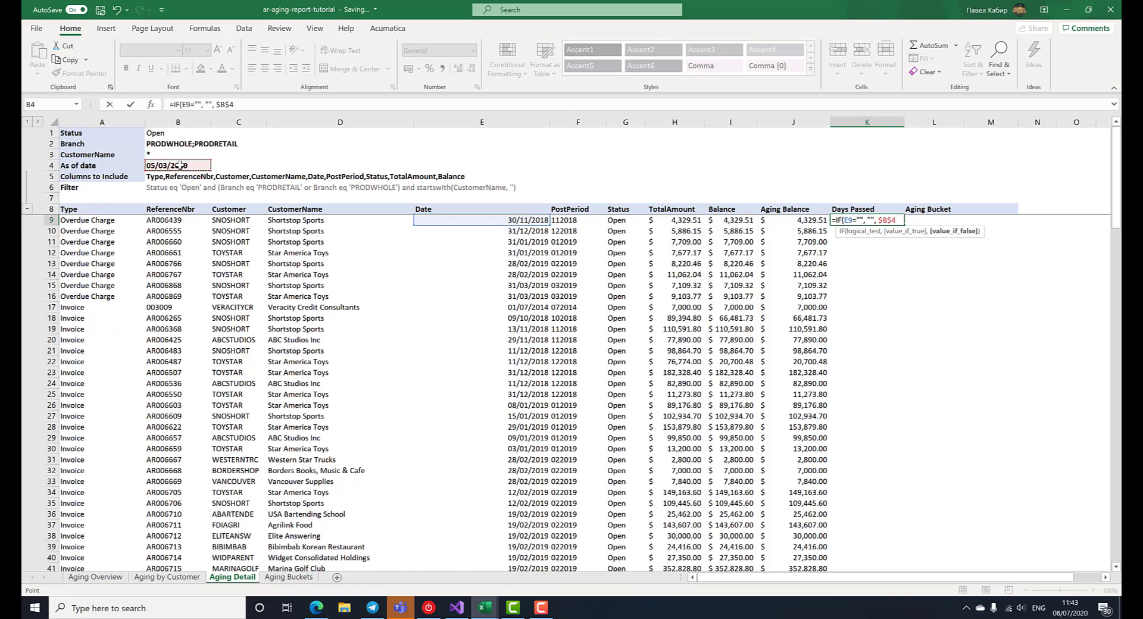
{"action": "type", "text": "-"}
{"action": "left_click", "coordinate": [482, 220]}
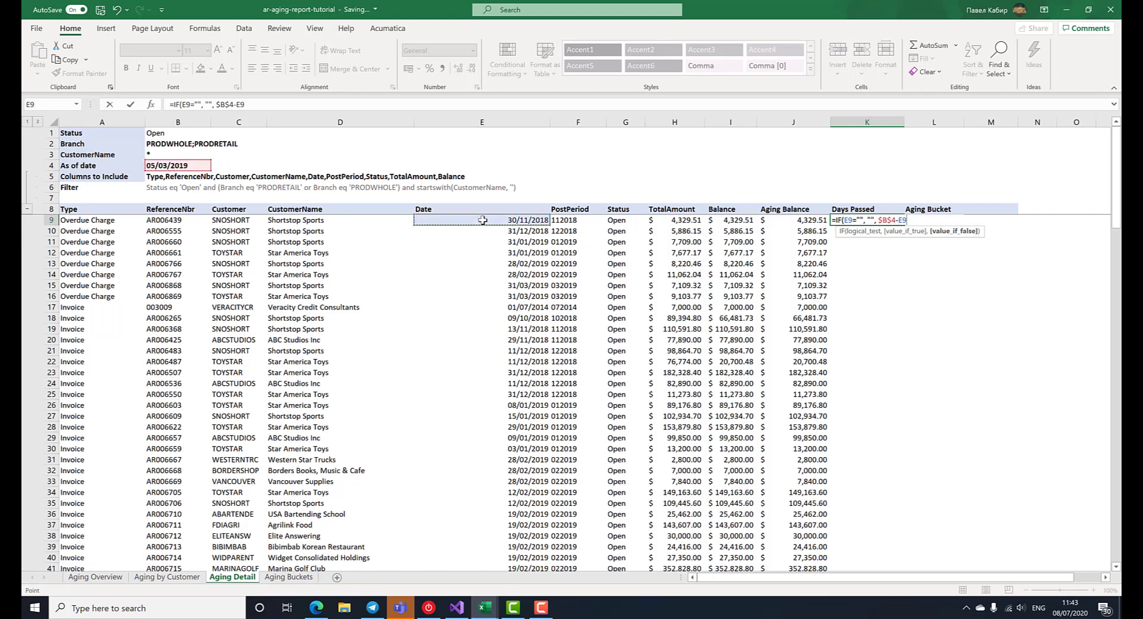
{"action": "type", "text": ")"}
{"action": "key", "text": "ctrl+Return"}
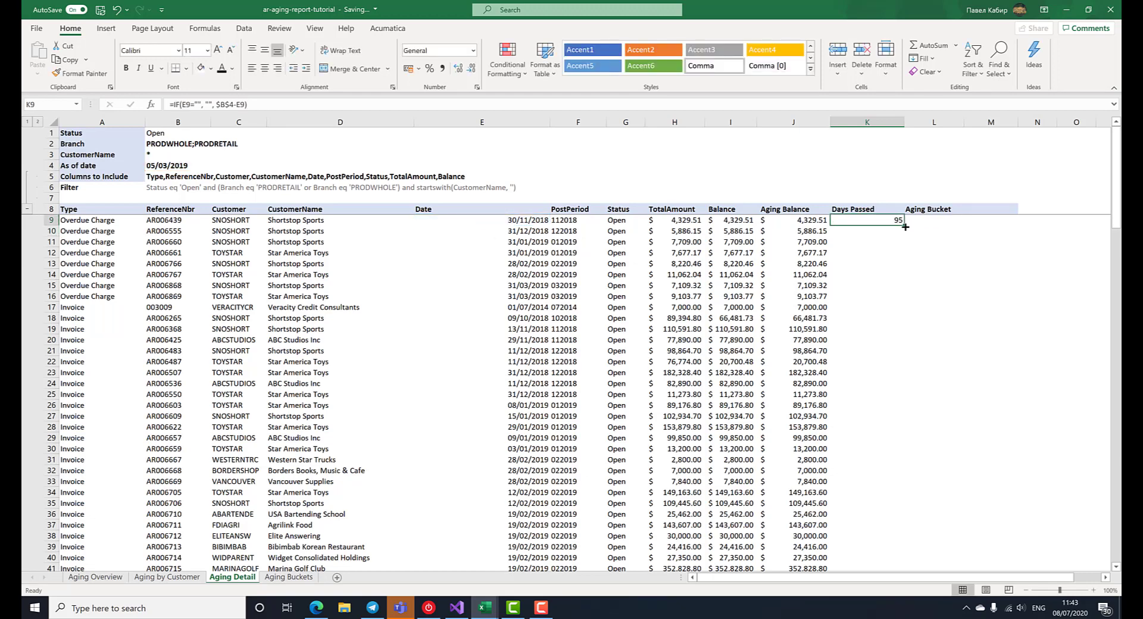
{"action": "double_click", "coordinate": [903, 225]}
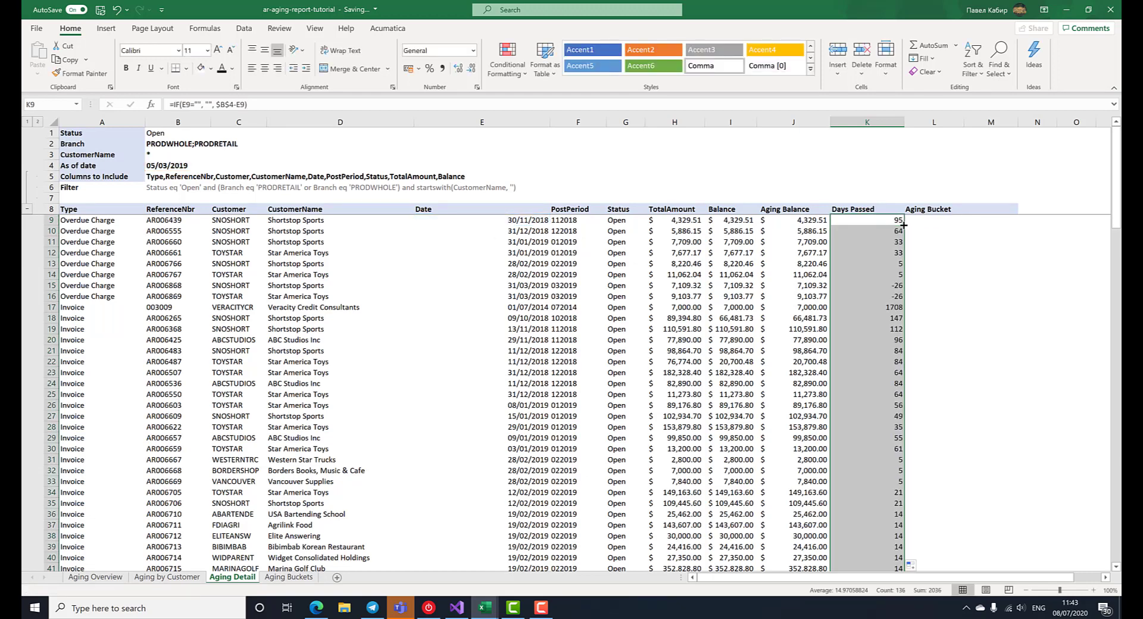
{"action": "left_click", "coordinate": [952, 221]}
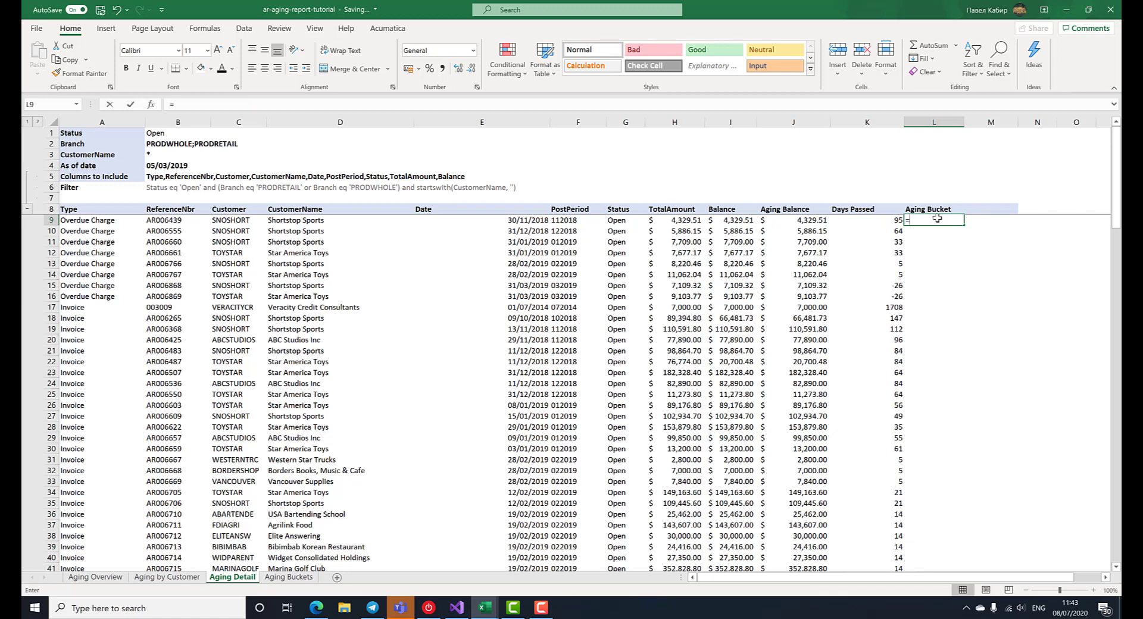
- Start L9's formula as =IF(K9="", "", XLOOKUP(K9, using Days Passed as the lookup value
{"action": "type", "text": "=IF"}
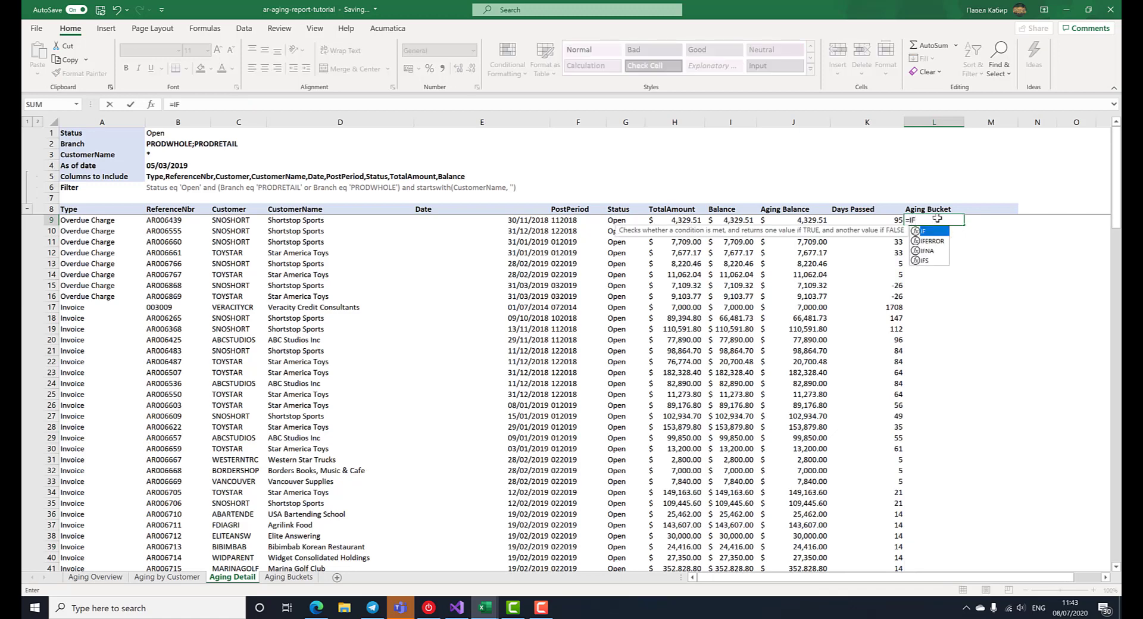
{"action": "type", "text": "("}
{"action": "left_click", "coordinate": [891, 219]}
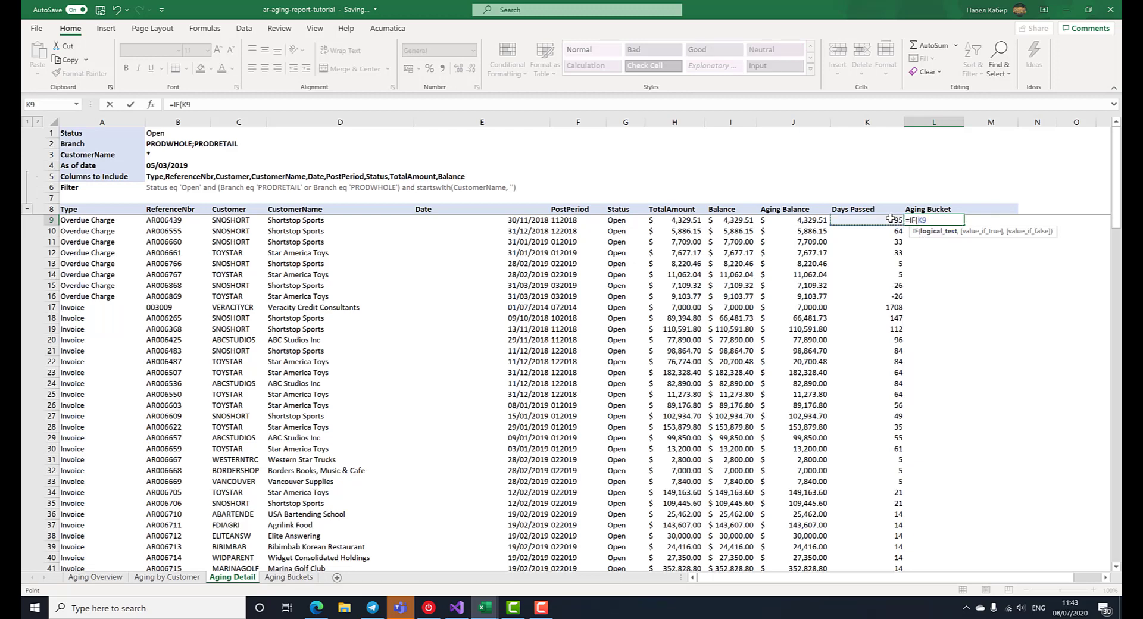
{"action": "type", "text": "=\"\","}
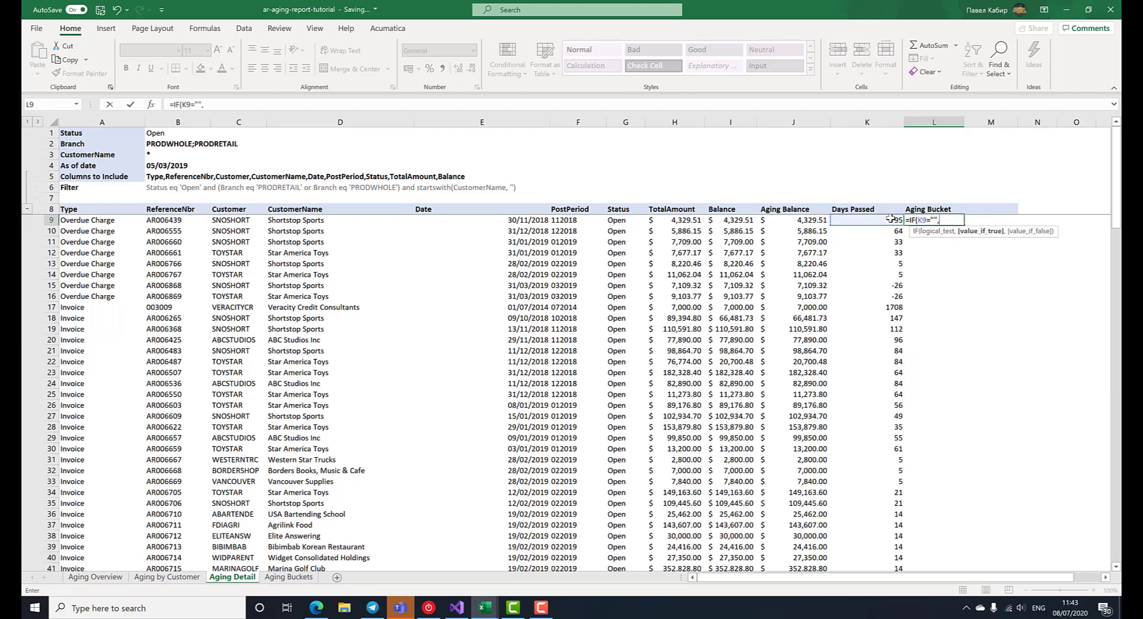
{"action": "type", "text": " \"\","}
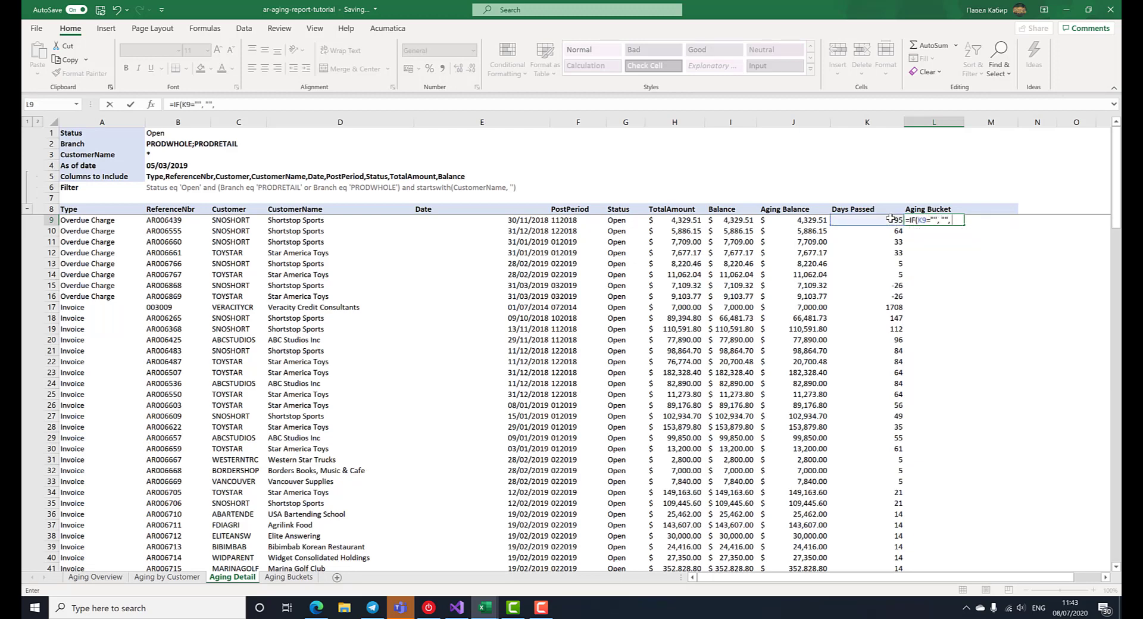
{"action": "type", "text": ")"}
{"action": "left_click", "coordinate": [953, 219]}
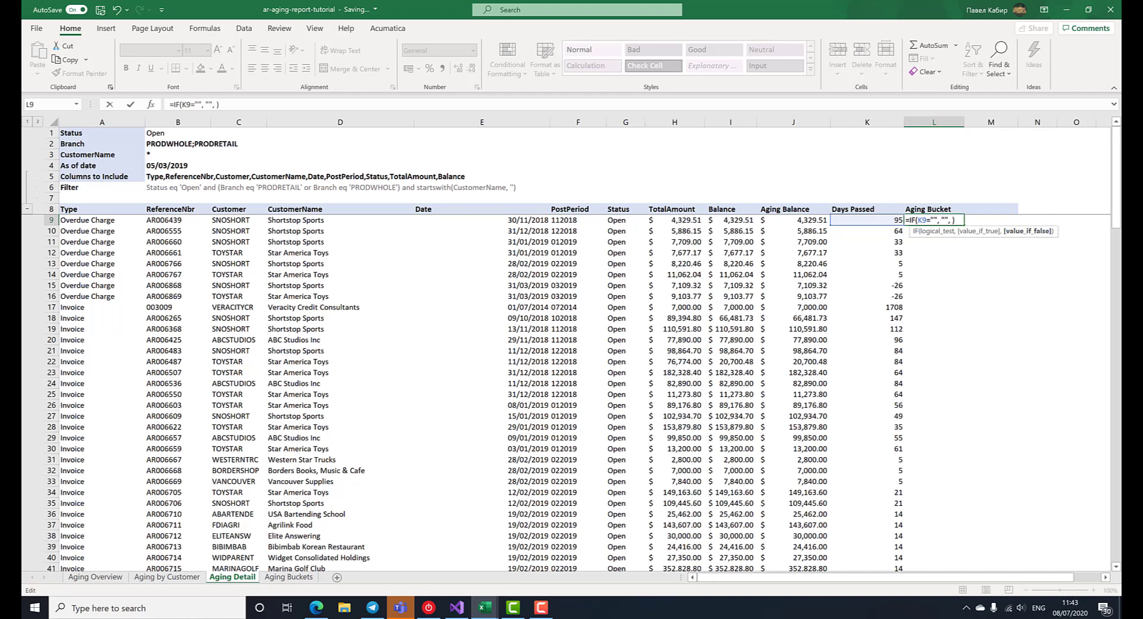
{"action": "type", "text": "XLOOKUP"}
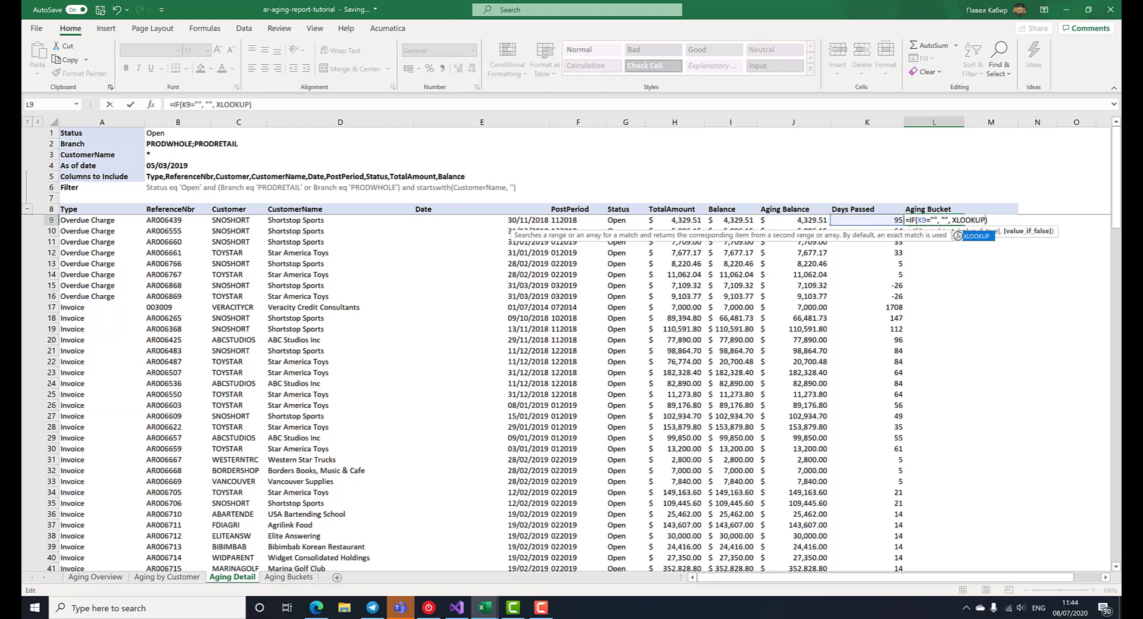
{"action": "type", "text": "("}
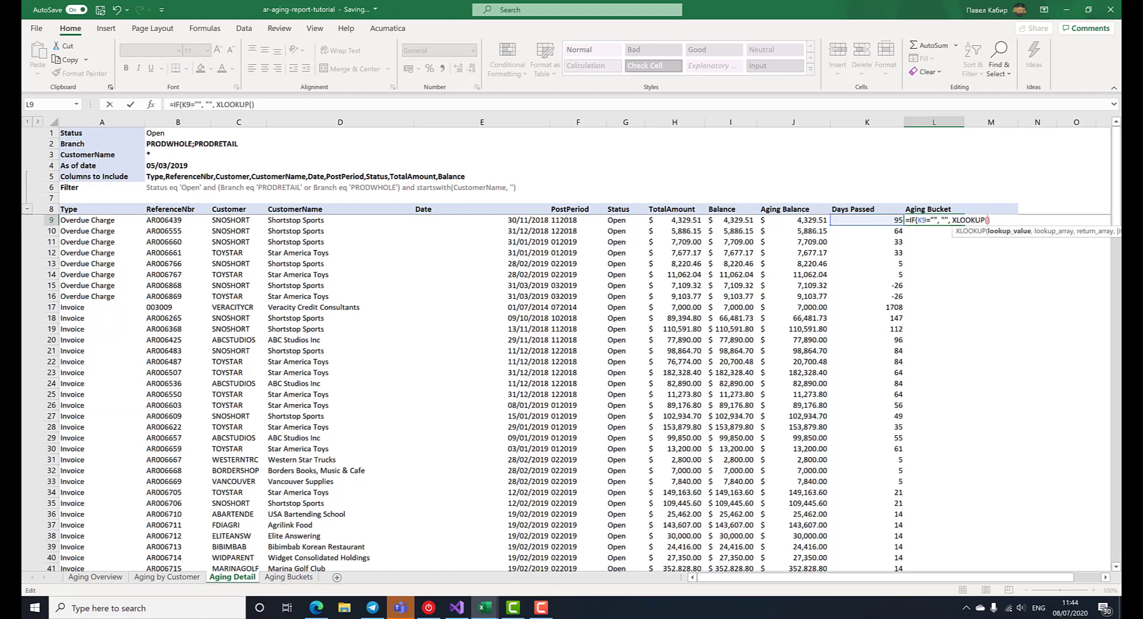
{"action": "left_click", "coordinate": [879, 220]}
{"action": "type", "text": ","}
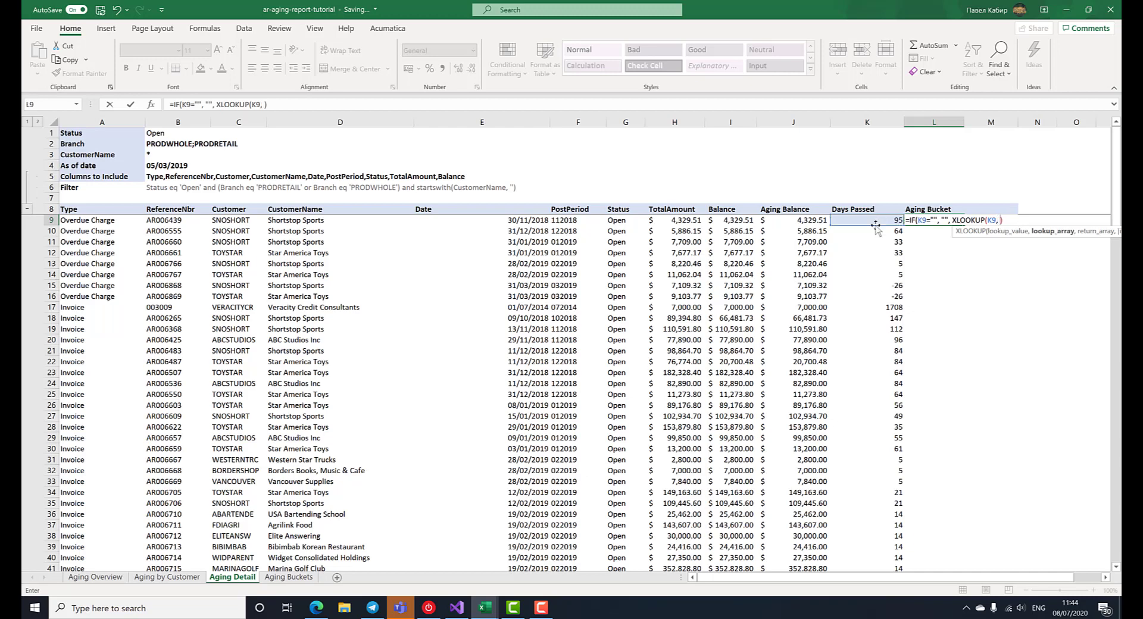
- Point the XLOOKUP at AgingBuckets3 Days since document date and return its Description
{"action": "left_click", "coordinate": [288, 578]}
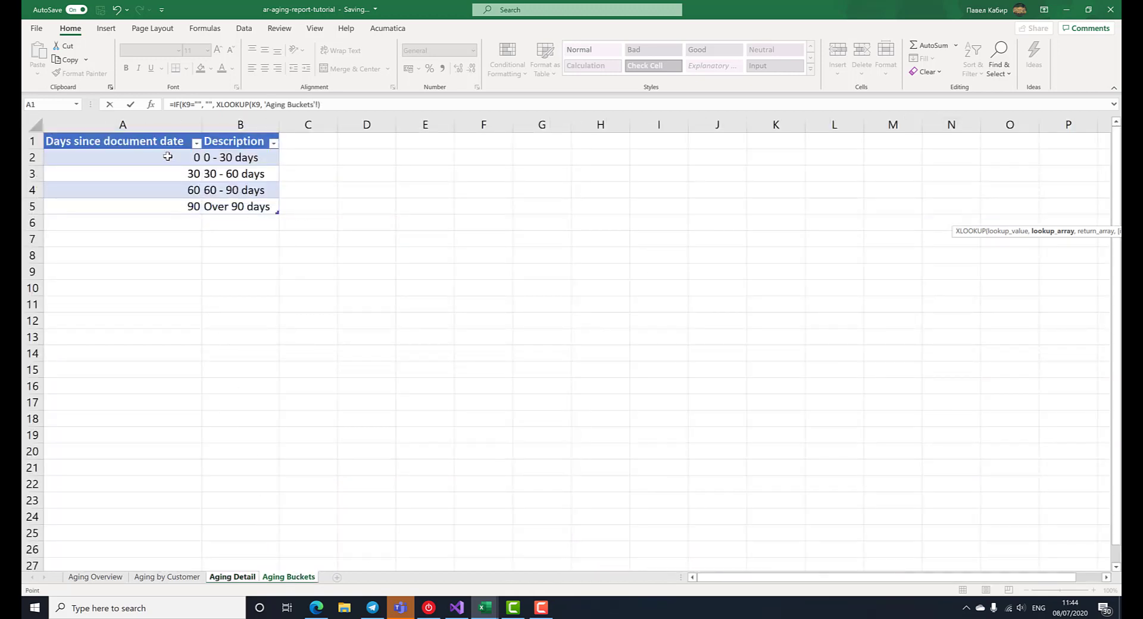
{"action": "left_click_drag", "start_coordinate": [168, 156], "coordinate": [160, 207]}
{"action": "left_click", "coordinate": [409, 105]}
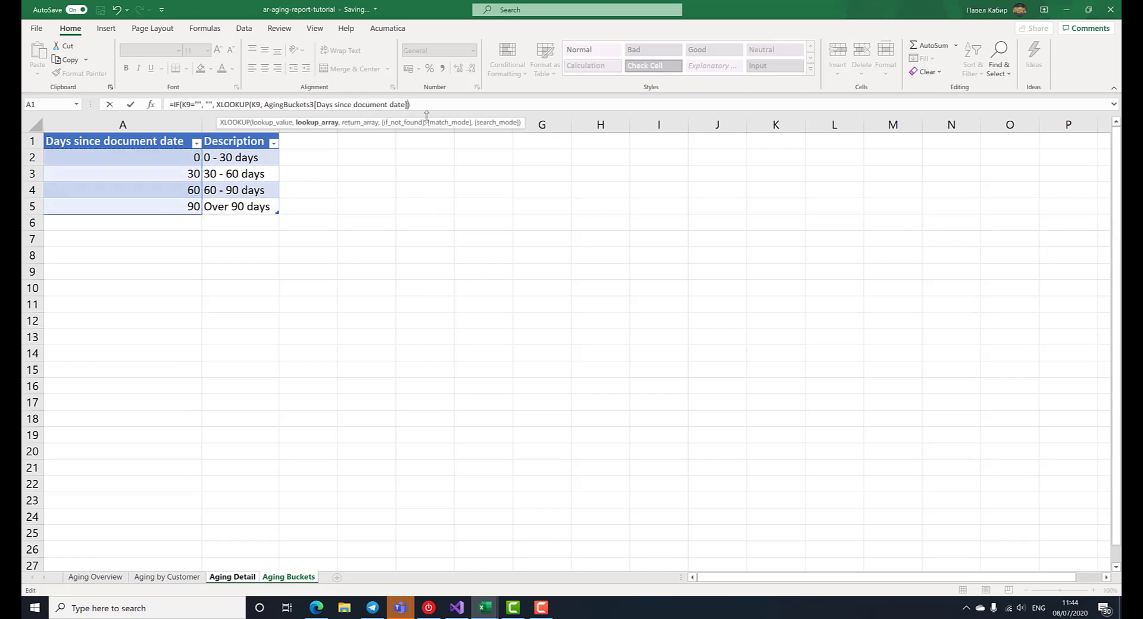
{"action": "type", "text": ","}
{"action": "left_click_drag", "start_coordinate": [250, 157], "coordinate": [251, 206]}
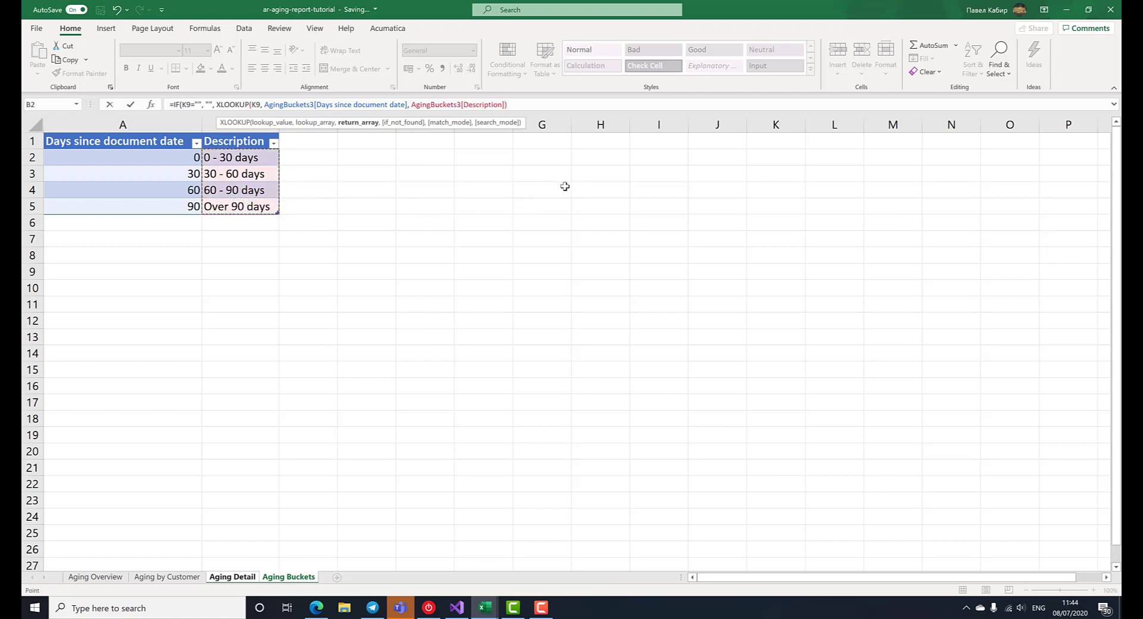
{"action": "type", "text": ","}
- Finish the XLOOKUP with "Current" if not found, match mode -1 and search mode 2
{"action": "type", "text": "\"Current\","}
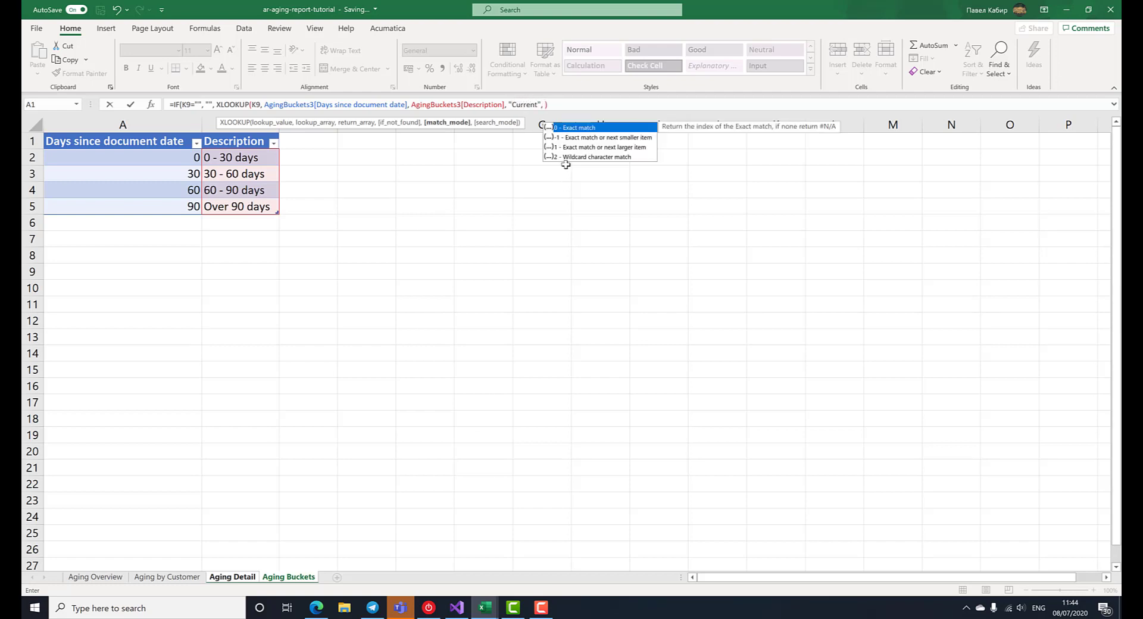
{"action": "left_click", "coordinate": [578, 142]}
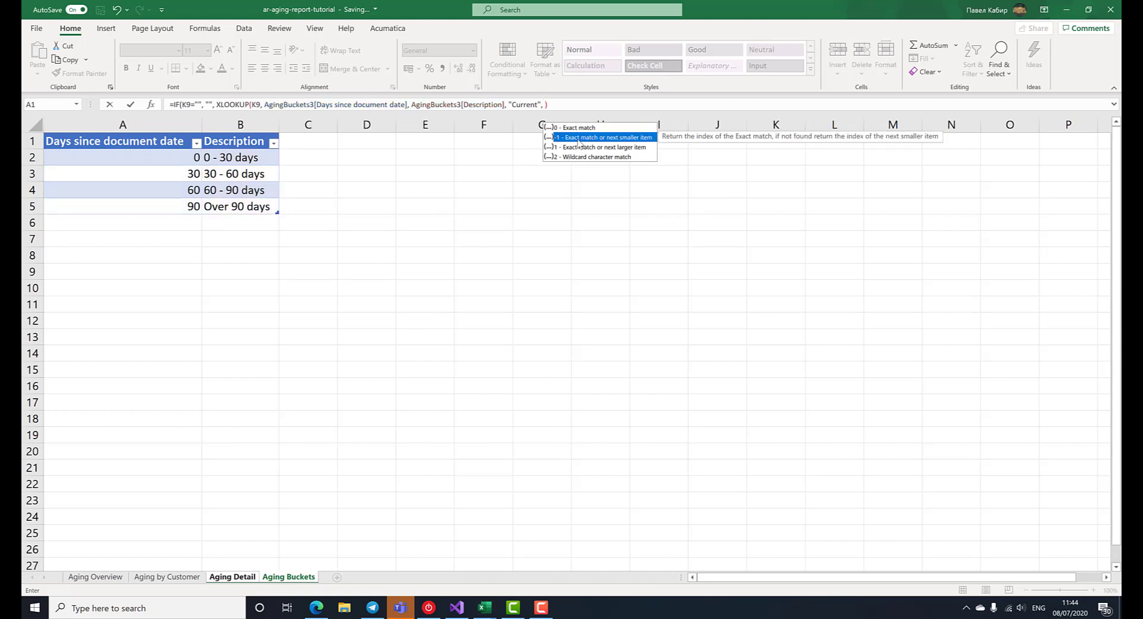
{"action": "double_click", "coordinate": [578, 141]}
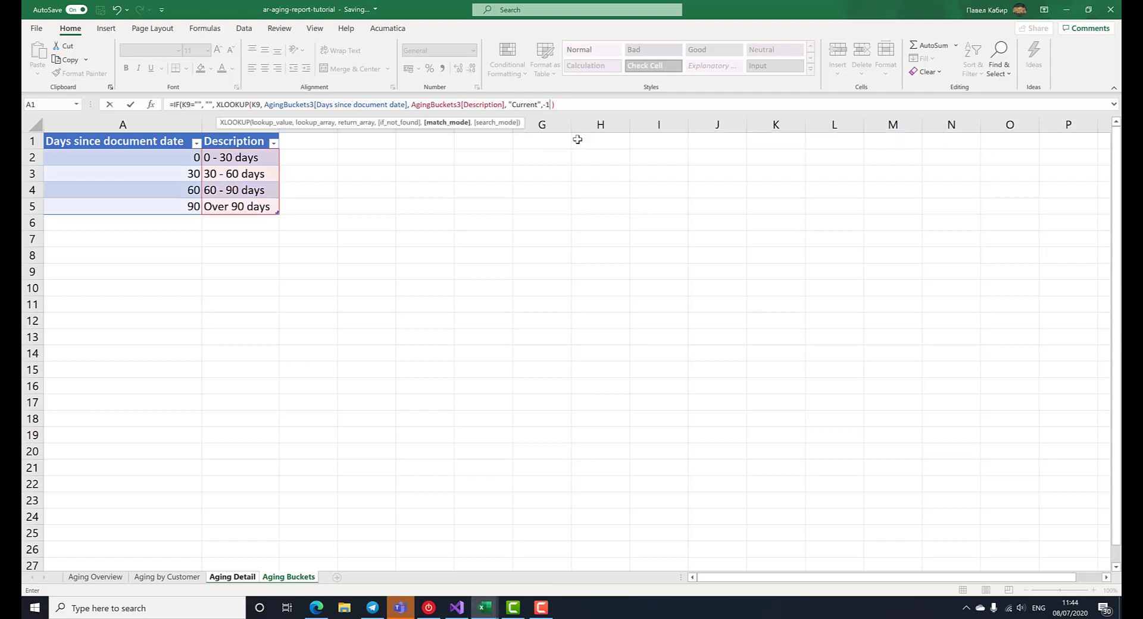
{"action": "type", "text": ","}
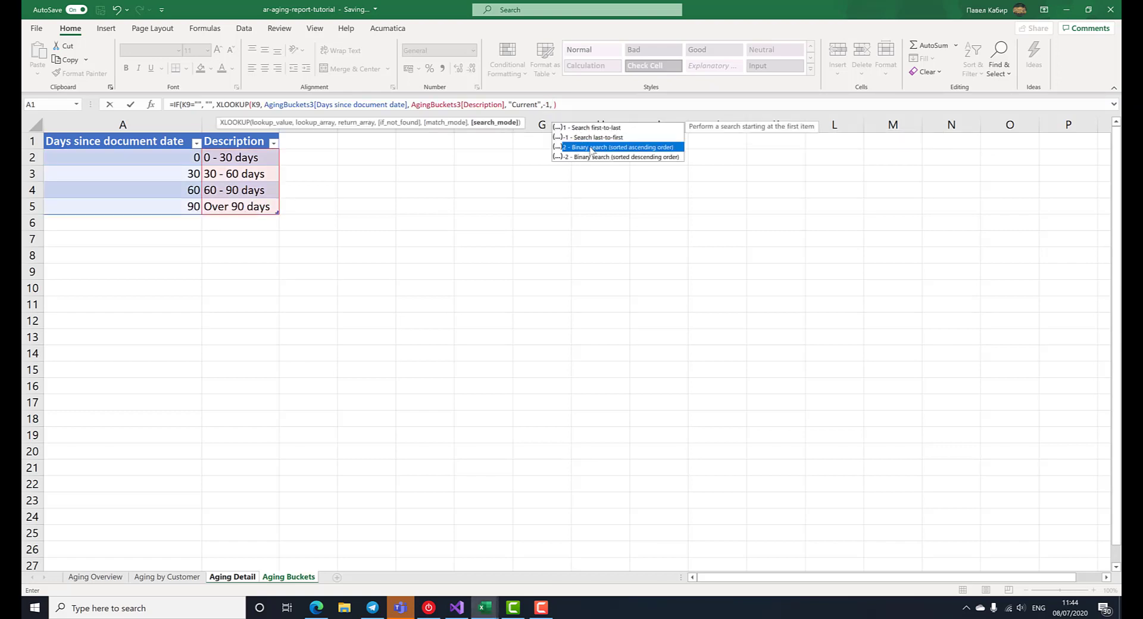
{"action": "double_click", "coordinate": [589, 148]}
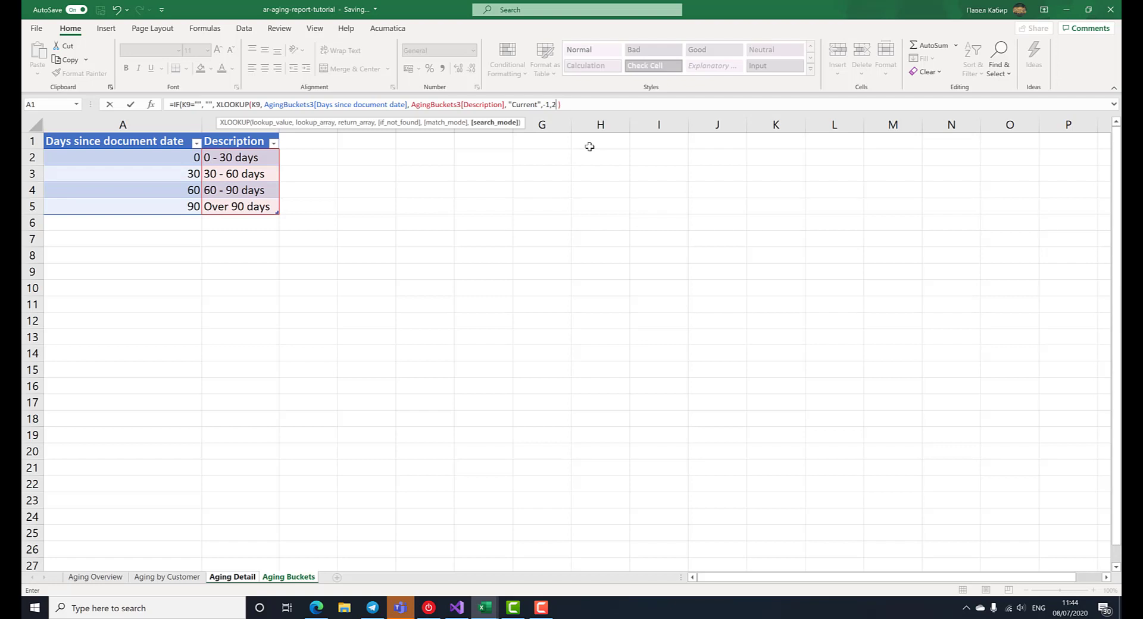
- Confirm the L9 bucket formula and copy it down the whole Aging Bucket column
{"action": "key", "text": "Return"}
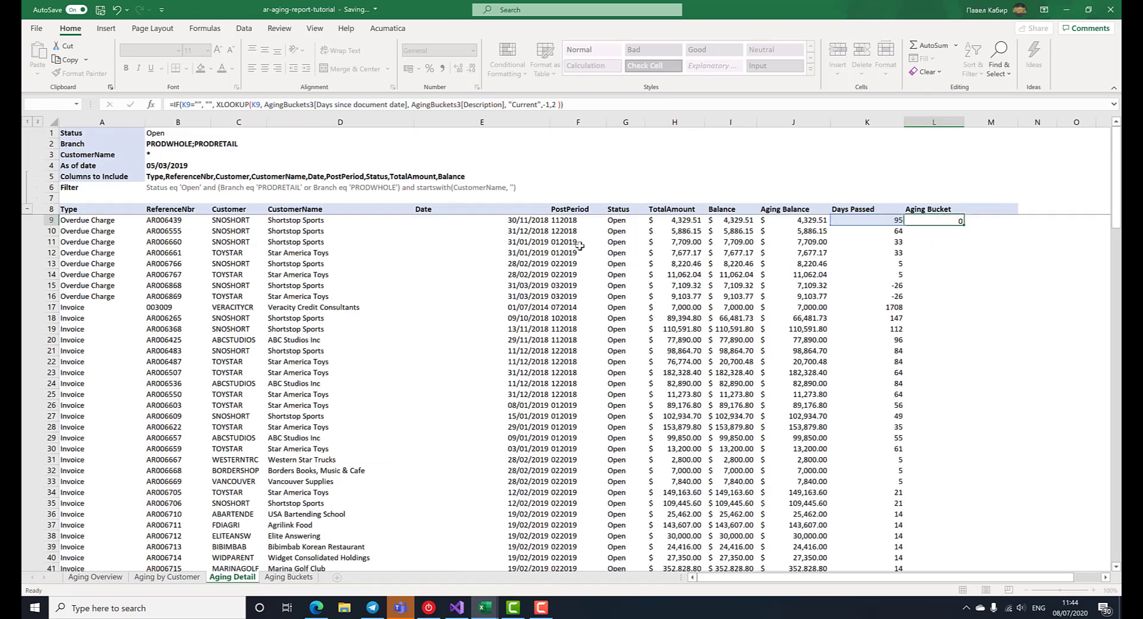
{"action": "key", "text": "Up"}
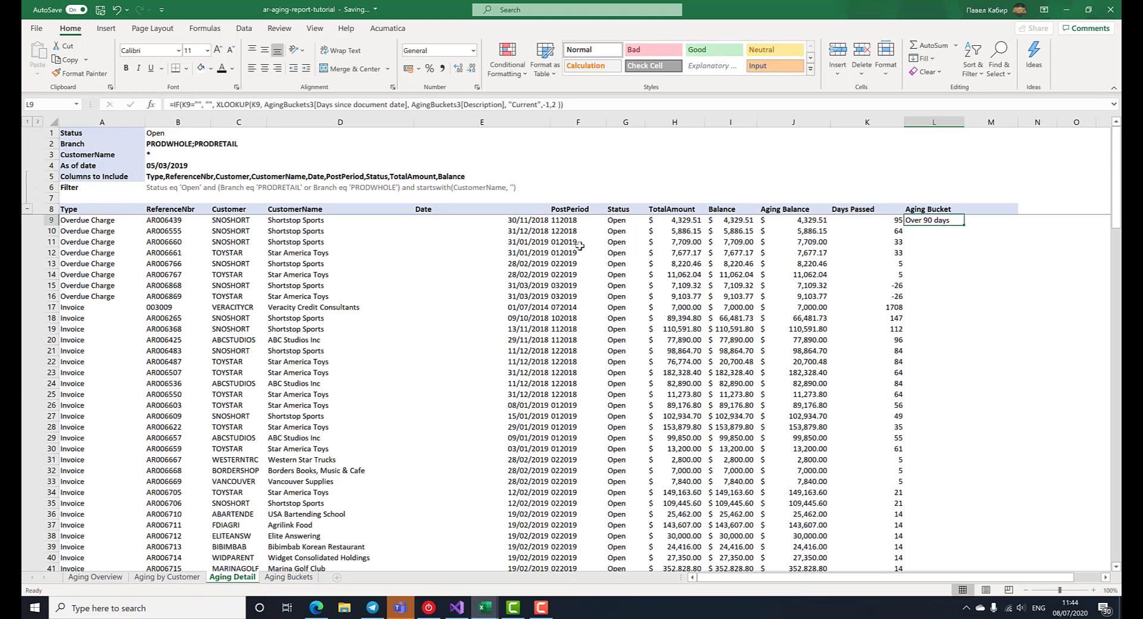
{"action": "double_click", "coordinate": [963, 225]}
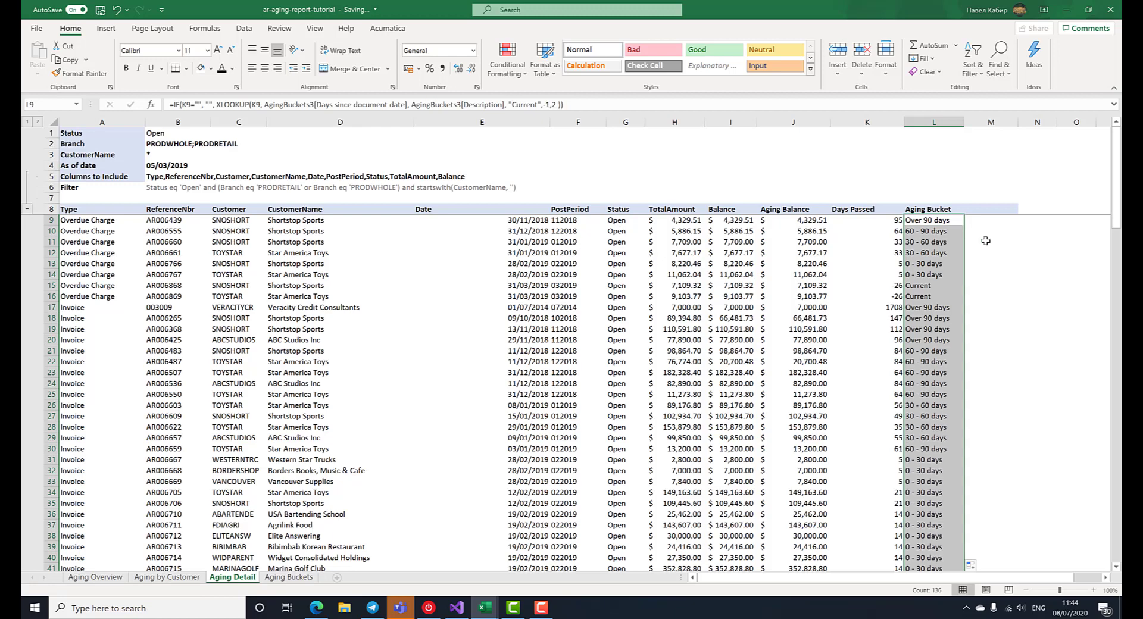
{"action": "left_click", "coordinate": [986, 241]}
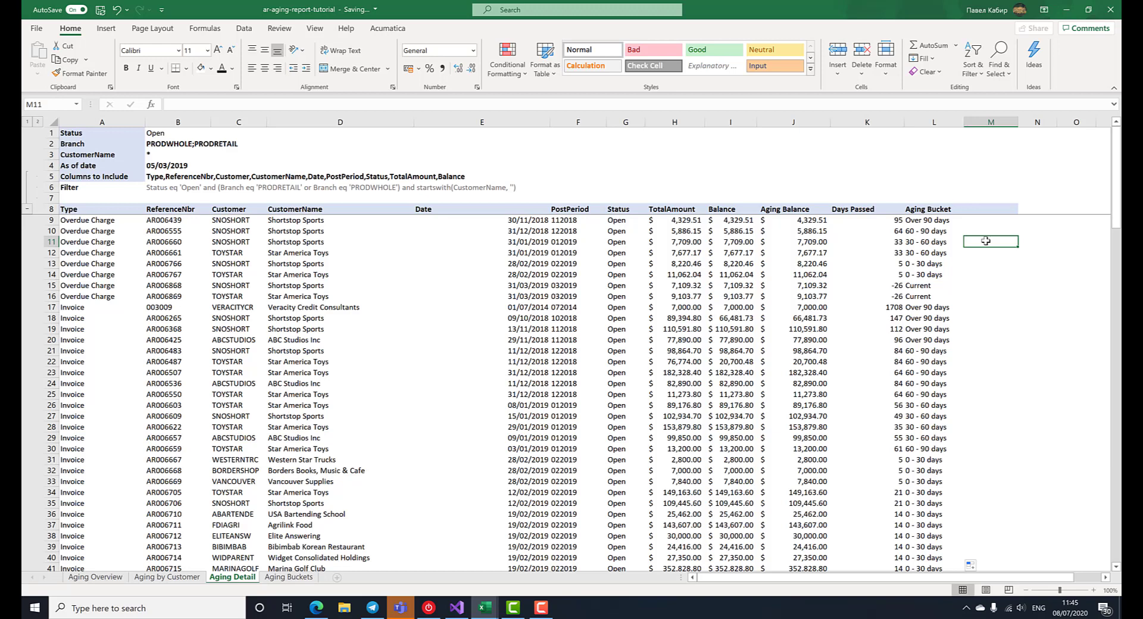
- Go to the Aging by Customer sheet and select B4 for the new pivot table
{"action": "left_click", "coordinate": [190, 578]}
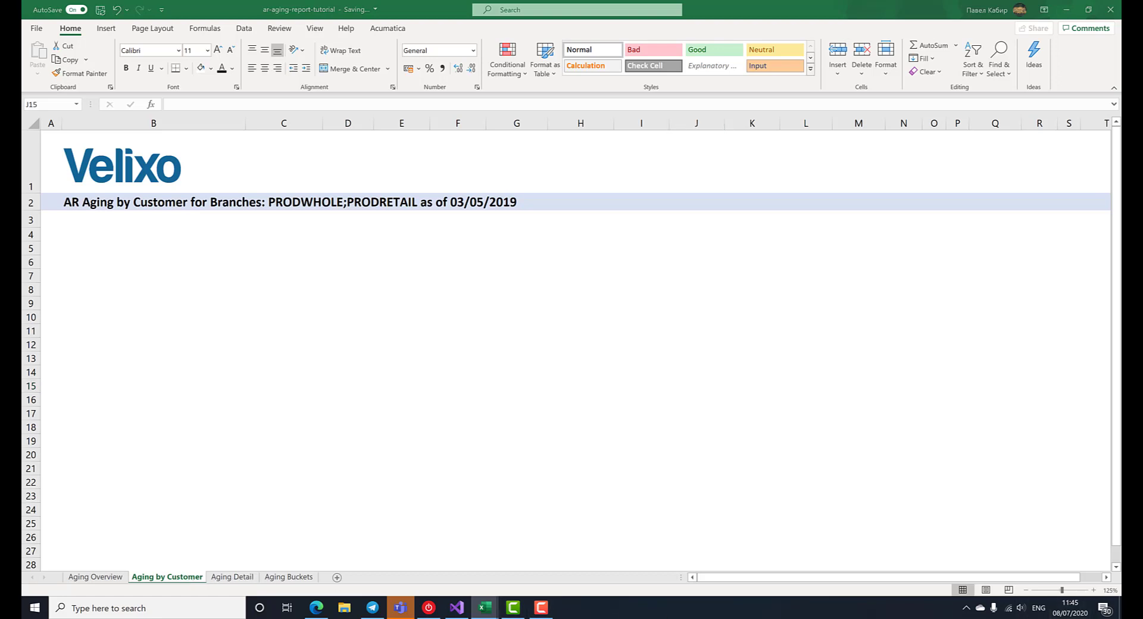
{"action": "left_click", "coordinate": [97, 234]}
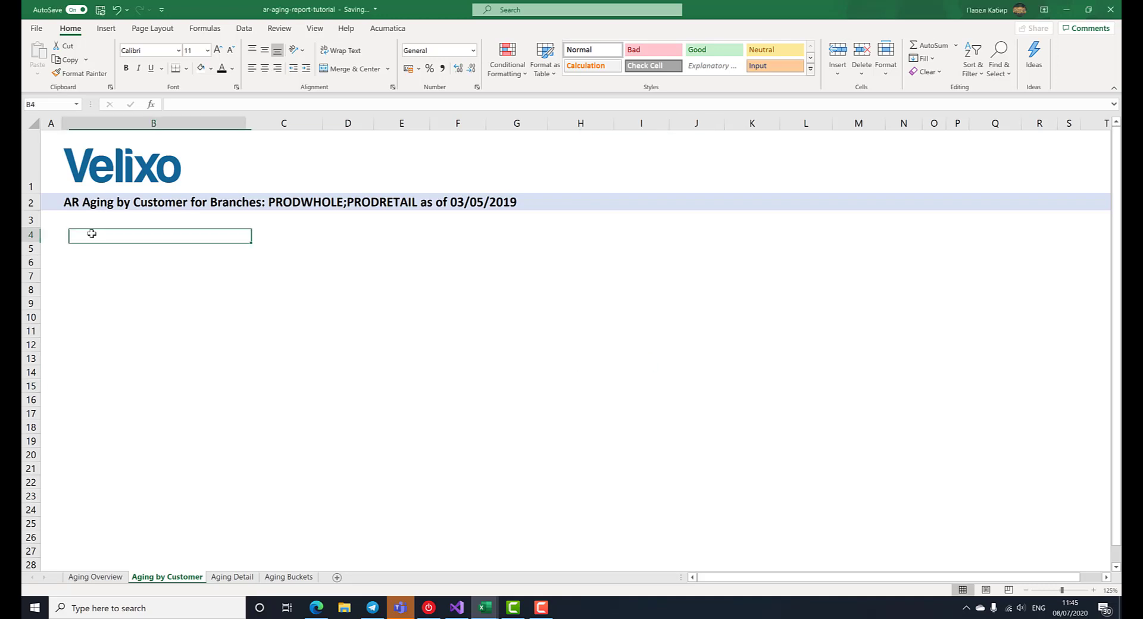
{"action": "left_click", "coordinate": [106, 28]}
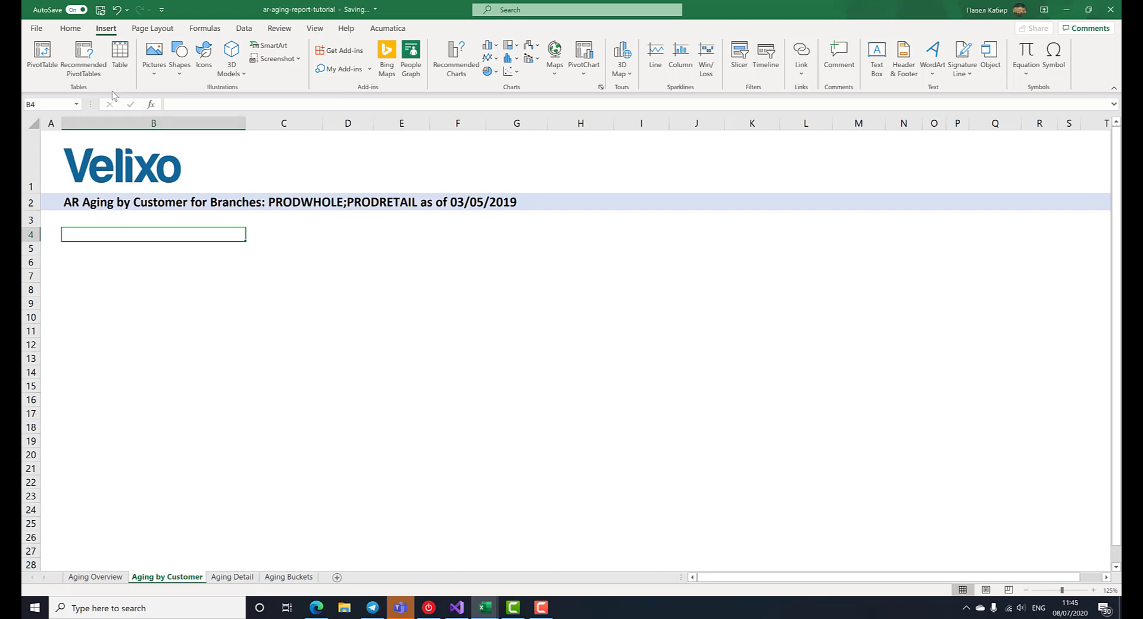
- Create a PivotTable at B4 sourced from 'Aging Detail'!$A$8:$L$99999
{"action": "left_click", "coordinate": [42, 53]}
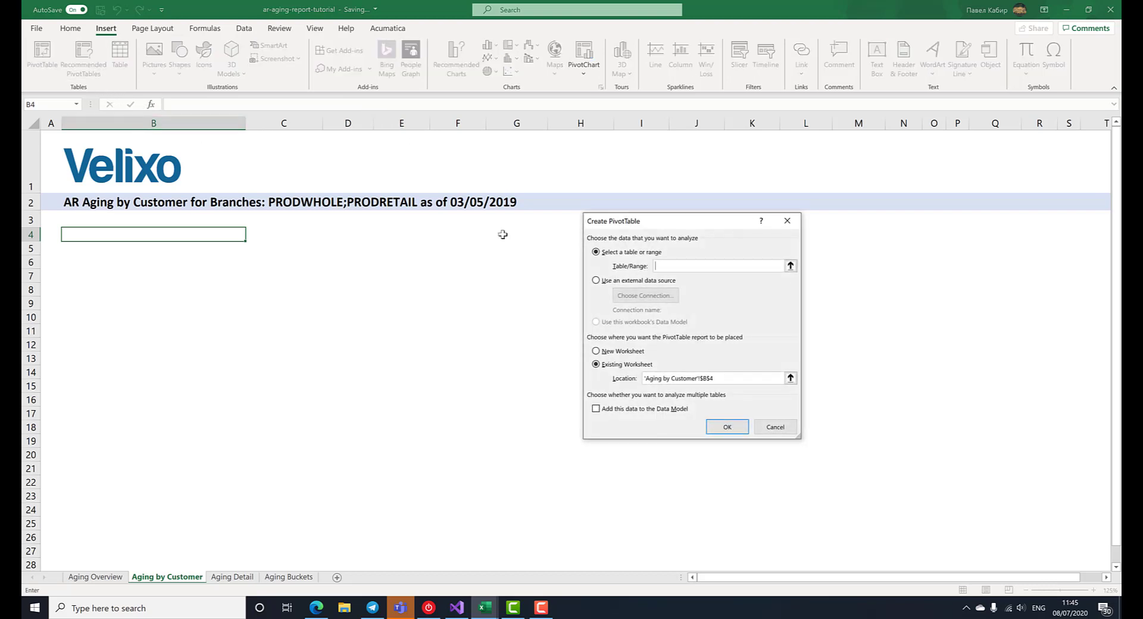
{"action": "left_click", "coordinate": [790, 265]}
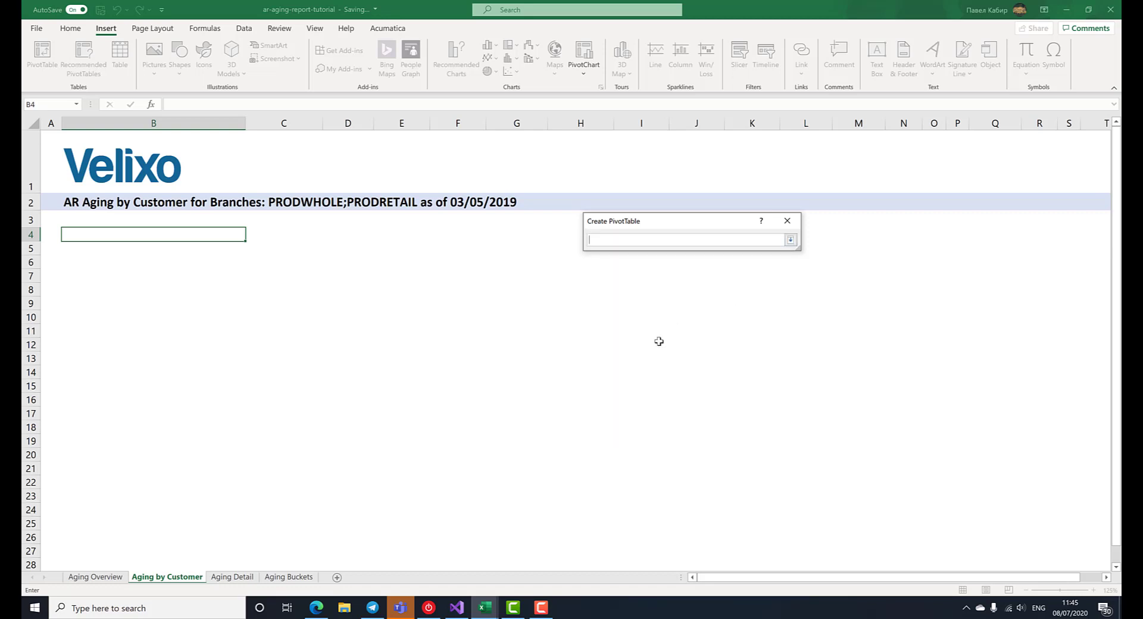
{"action": "left_click", "coordinate": [233, 577]}
{"action": "left_click_drag", "start_coordinate": [67, 210], "coordinate": [927, 209]}
{"action": "left_click", "coordinate": [679, 242]}
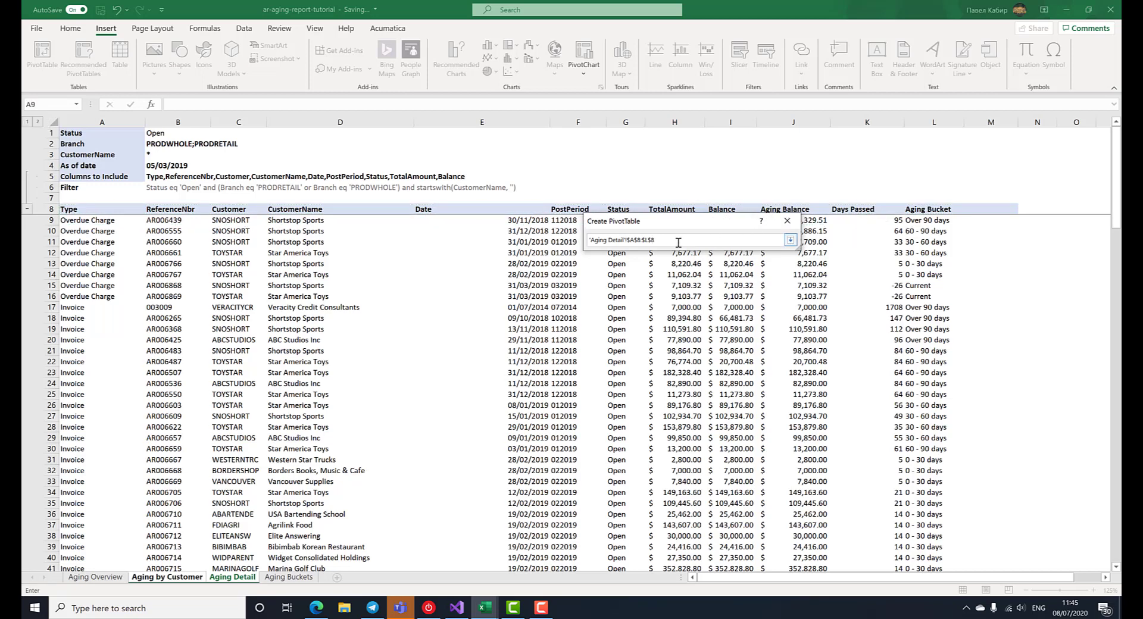
{"action": "type", "text": "99999"}
{"action": "key", "text": "Return"}
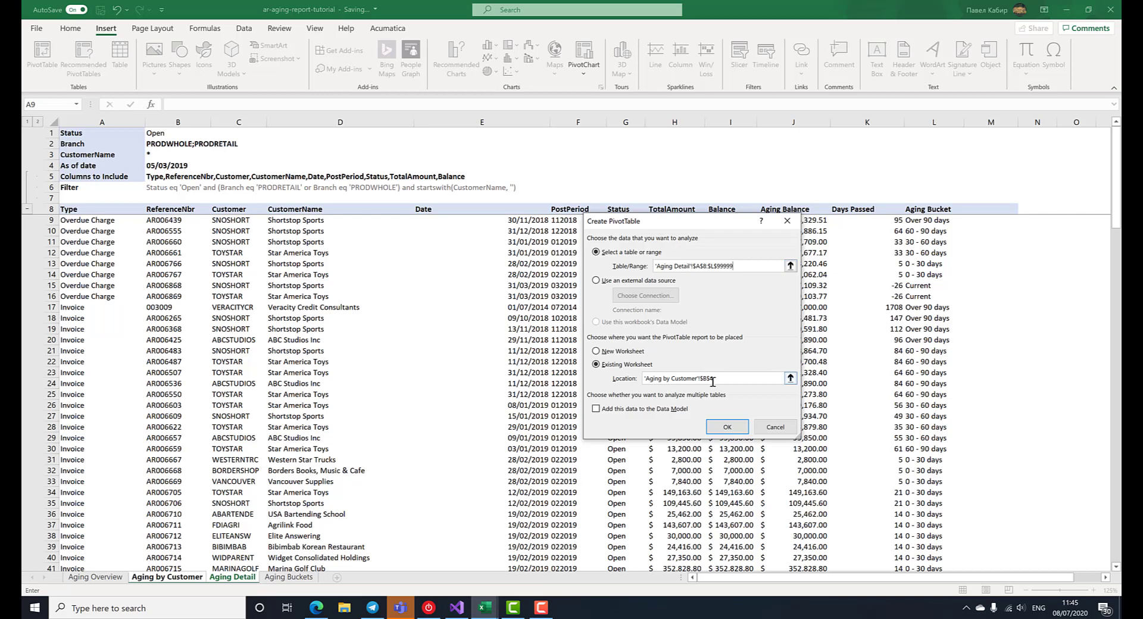
{"action": "left_click", "coordinate": [727, 433]}
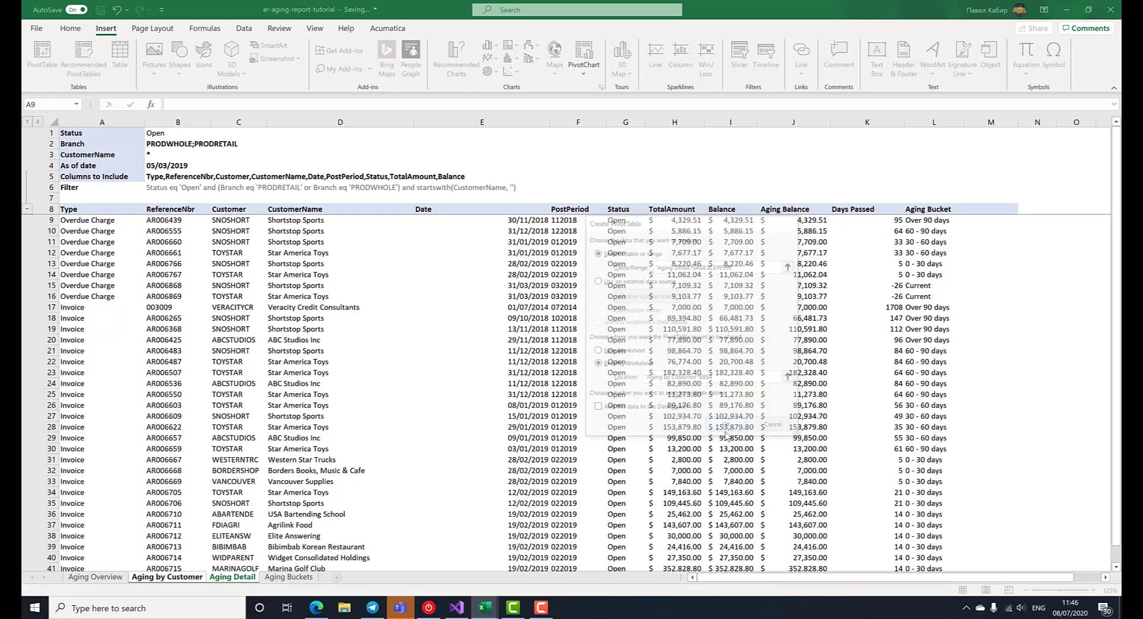
- Put Aging Balance in Values, CustomerName in Rows and Aging Bucket in Columns
{"action": "left_click", "coordinate": [550, 359]}
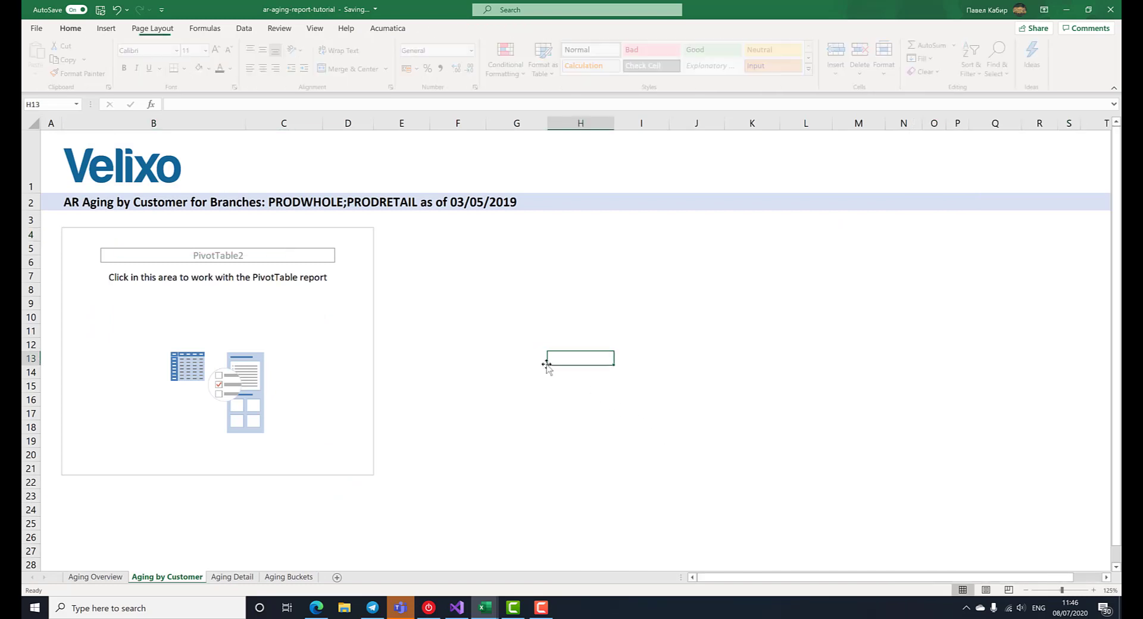
{"action": "left_click", "coordinate": [348, 245]}
{"action": "left_click", "coordinate": [109, 236]}
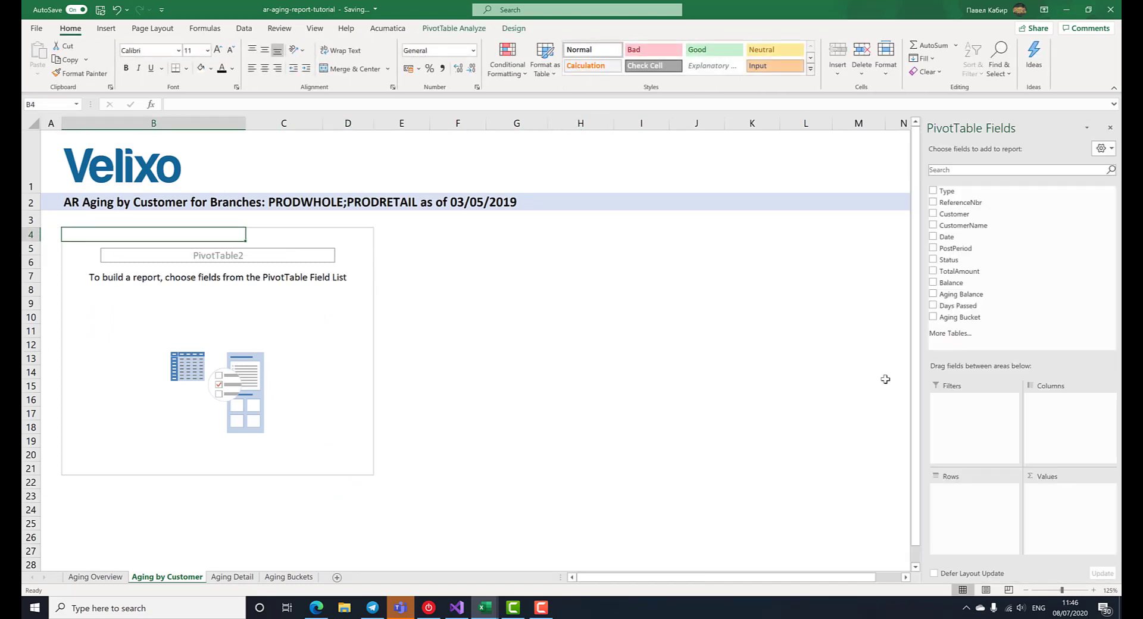
{"action": "left_click_drag", "start_coordinate": [958, 294], "coordinate": [1072, 506]}
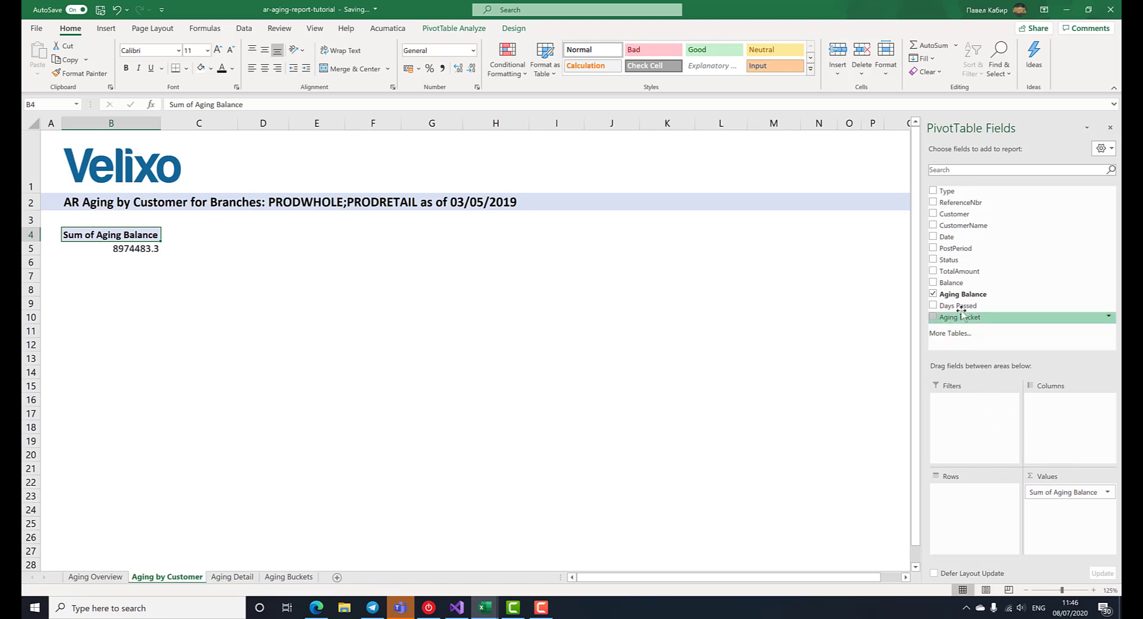
{"action": "left_click_drag", "start_coordinate": [951, 228], "coordinate": [990, 511]}
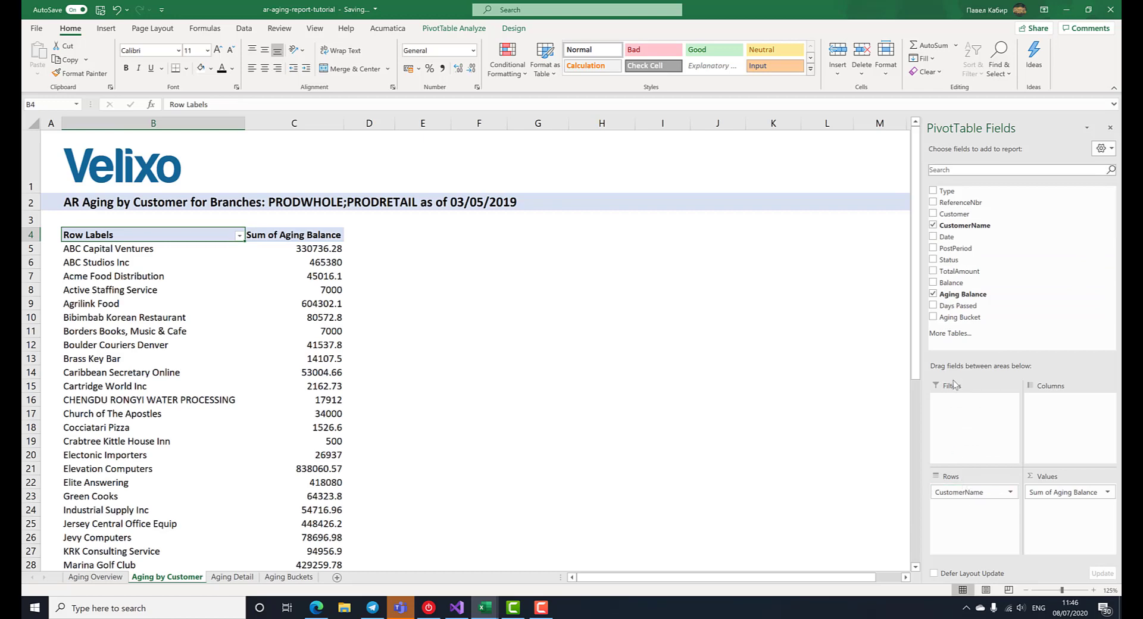
{"action": "left_click_drag", "start_coordinate": [959, 316], "coordinate": [1062, 425]}
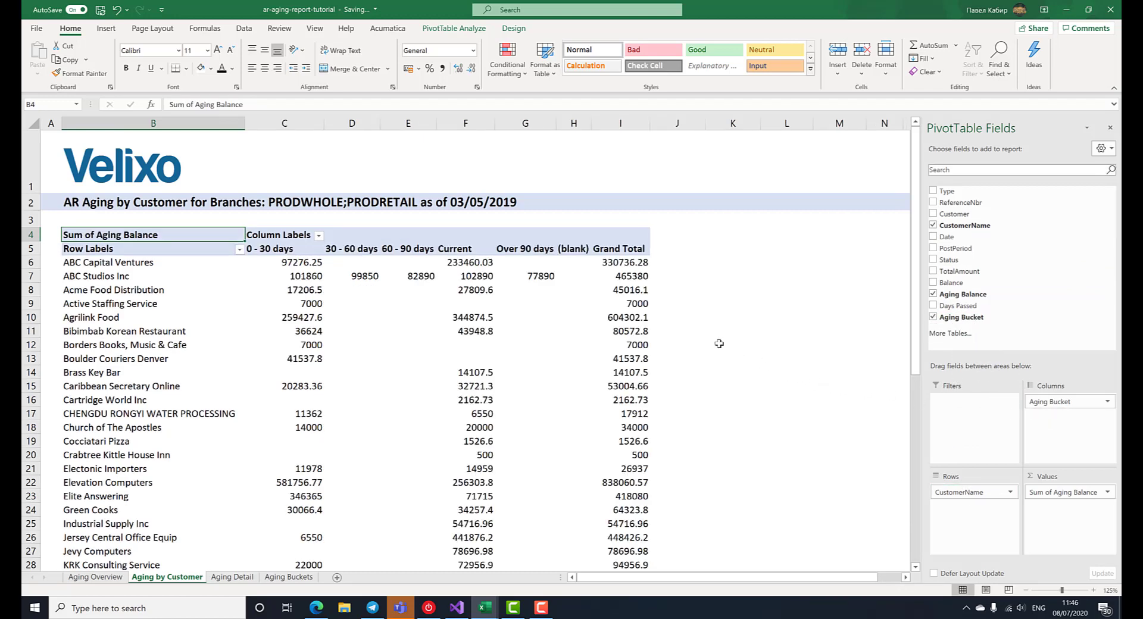
{"action": "left_click", "coordinate": [577, 308]}
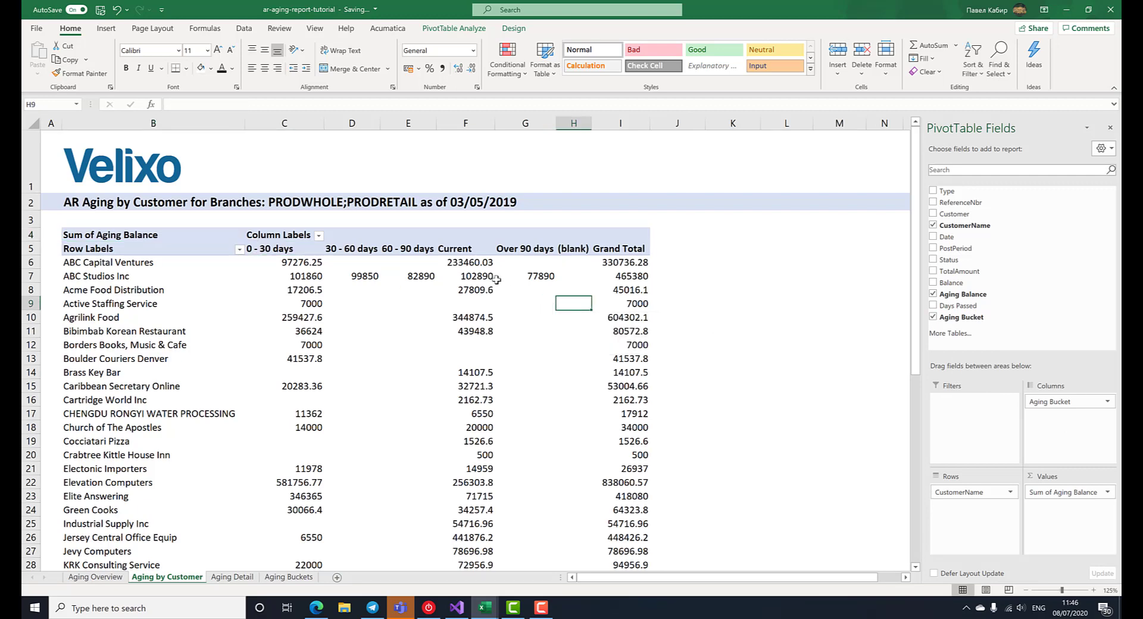
{"action": "left_click", "coordinate": [488, 250]}
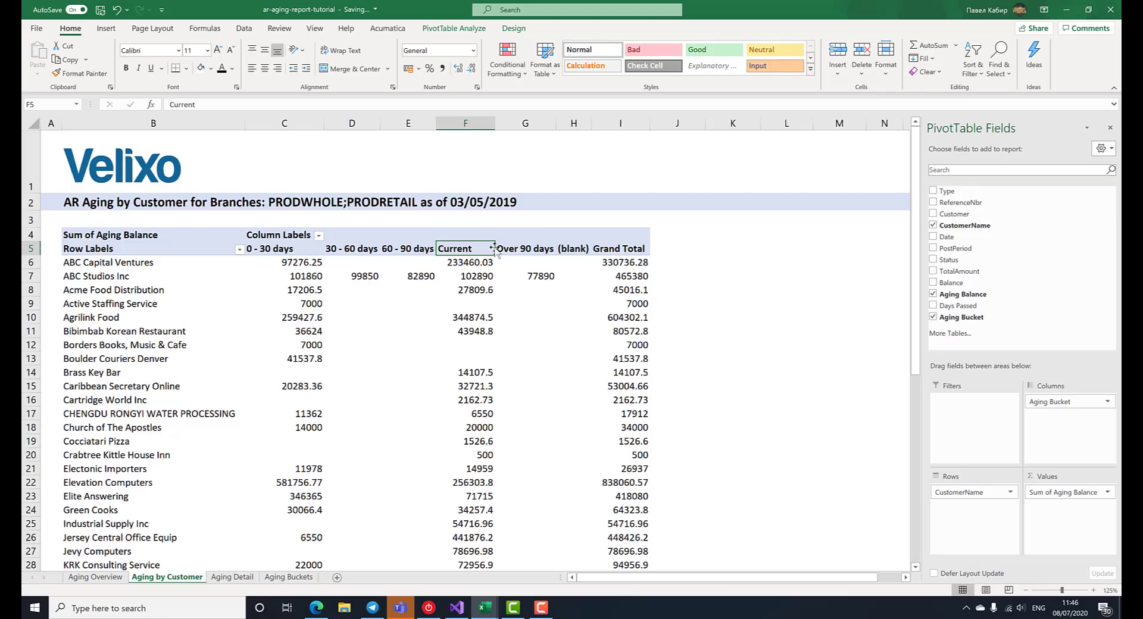
- Drag the Current column label to sit before 0 - 30 days
{"action": "left_click_drag", "start_coordinate": [495, 249], "coordinate": [259, 257]}
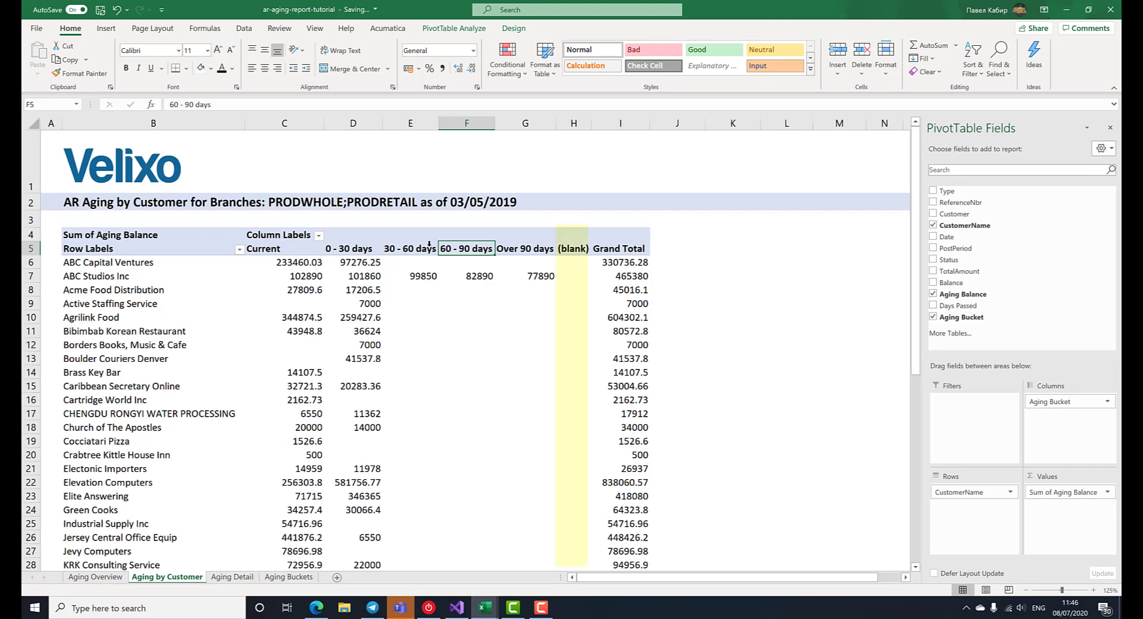
{"action": "left_click", "coordinate": [429, 244]}
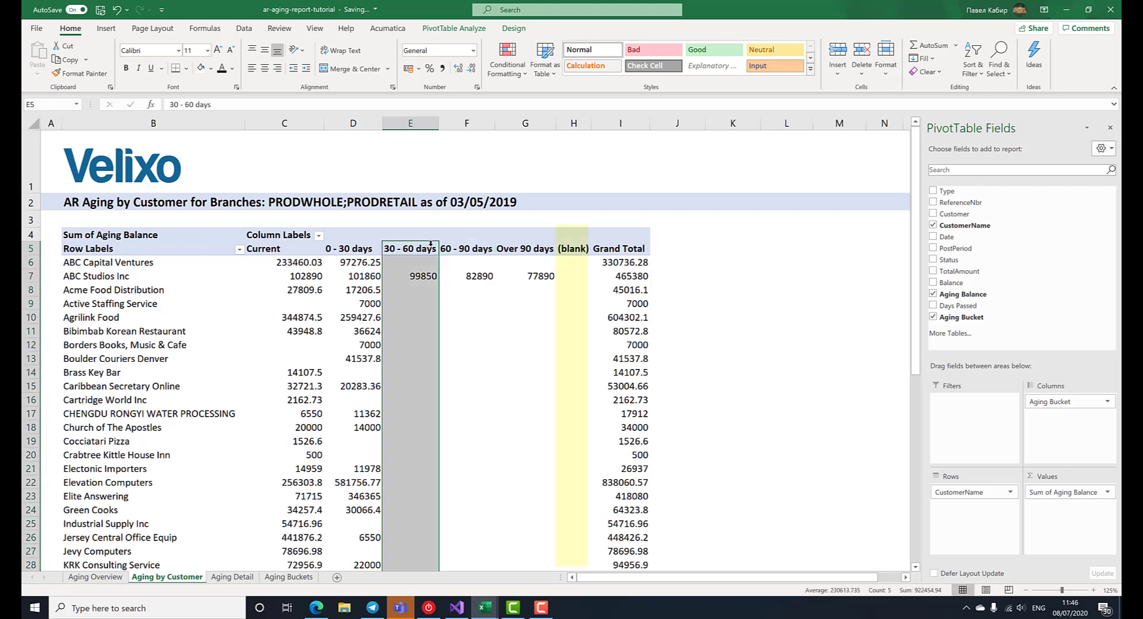
- Uncheck (blank) in the Column Labels filter to drop that bucket column
{"action": "left_click", "coordinate": [319, 236]}
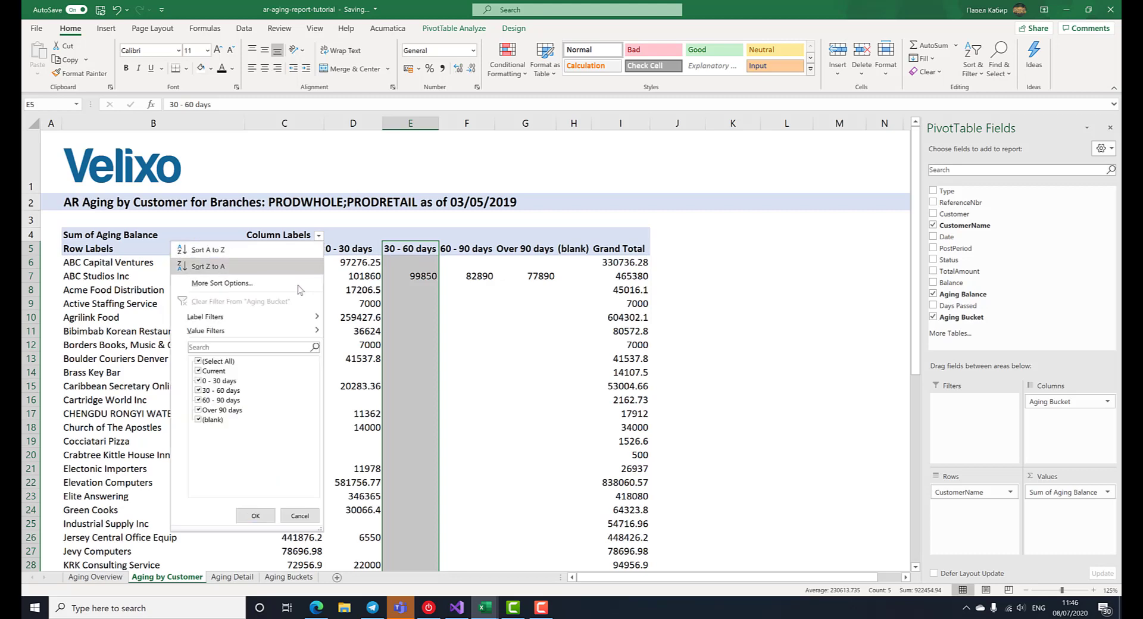
{"action": "left_click", "coordinate": [199, 420]}
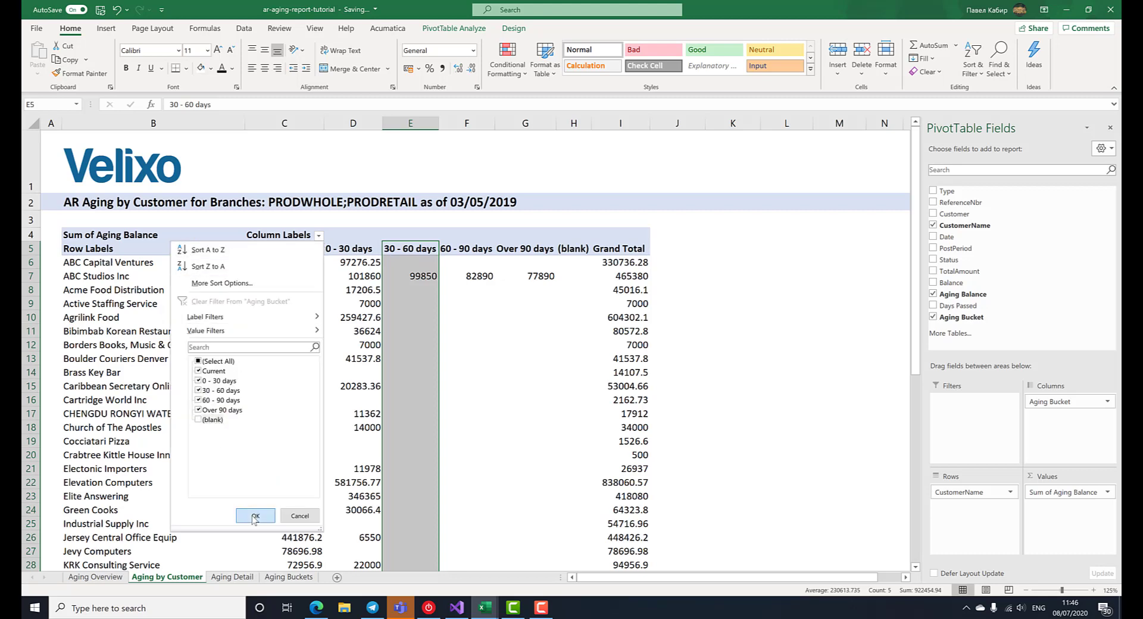
{"action": "left_click", "coordinate": [255, 516]}
{"action": "left_click", "coordinate": [552, 360]}
{"action": "left_click", "coordinate": [598, 316]}
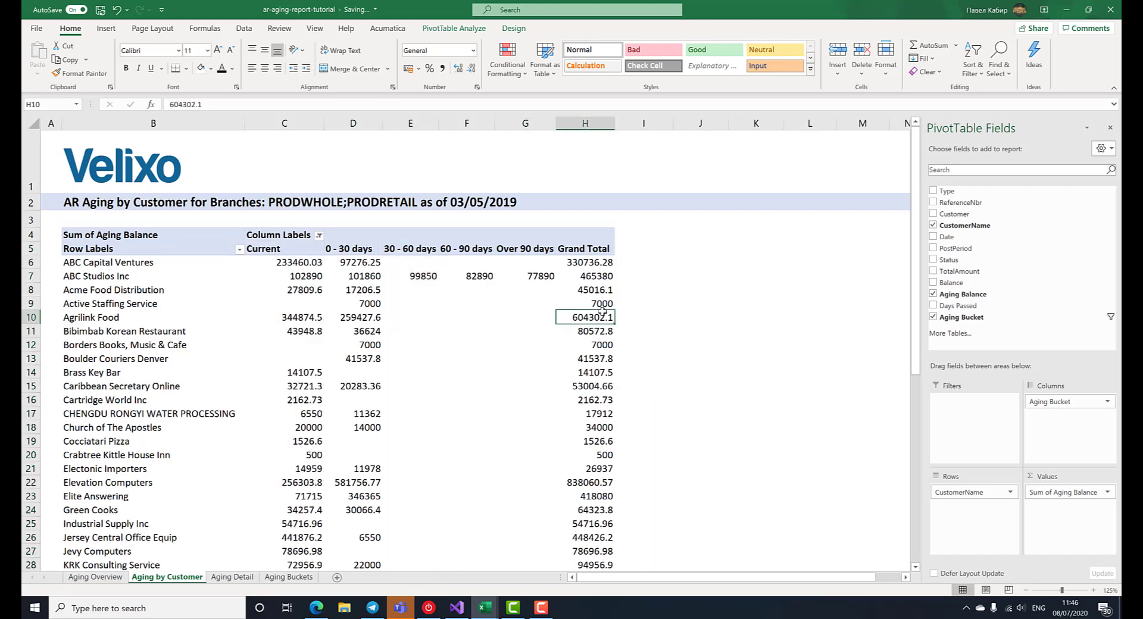
{"action": "left_click", "coordinate": [302, 121]}
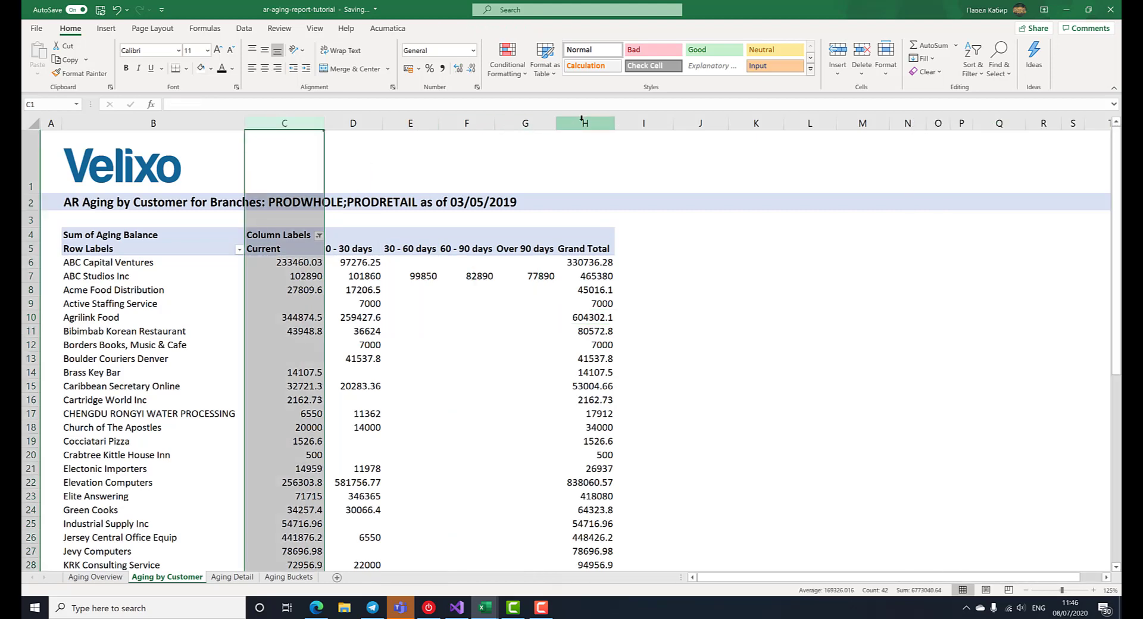
- Format pivot columns C through H as US dollar Accounting with two decimals, then check a value cell
{"action": "left_click", "coordinate": [585, 122], "text": "shift"}
{"action": "left_click", "coordinate": [418, 72]}
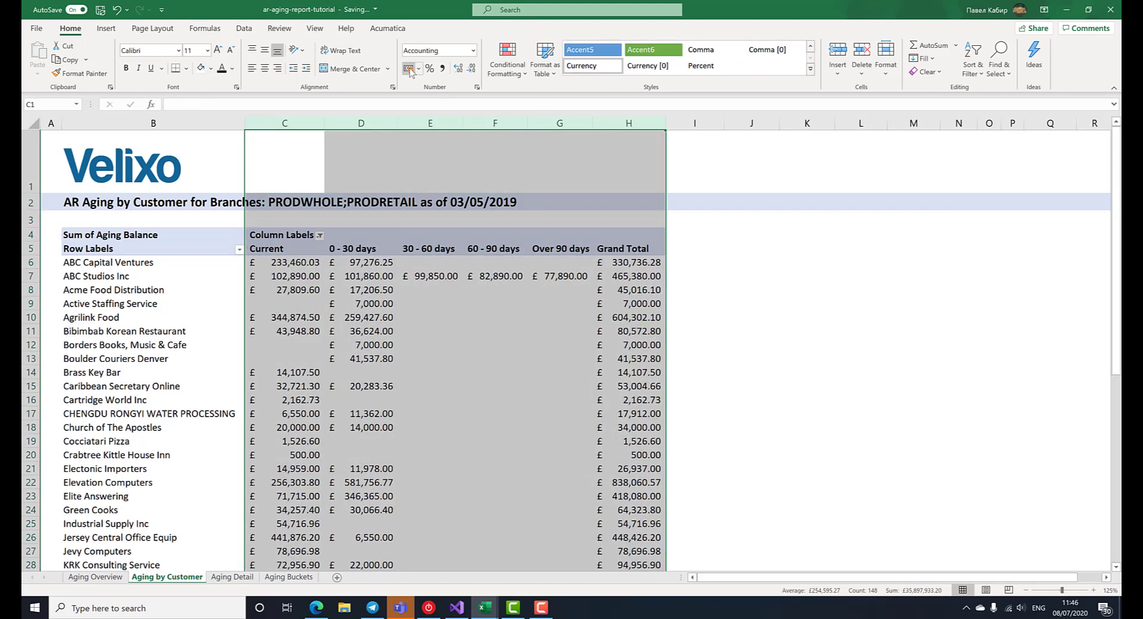
{"action": "left_click", "coordinate": [419, 69]}
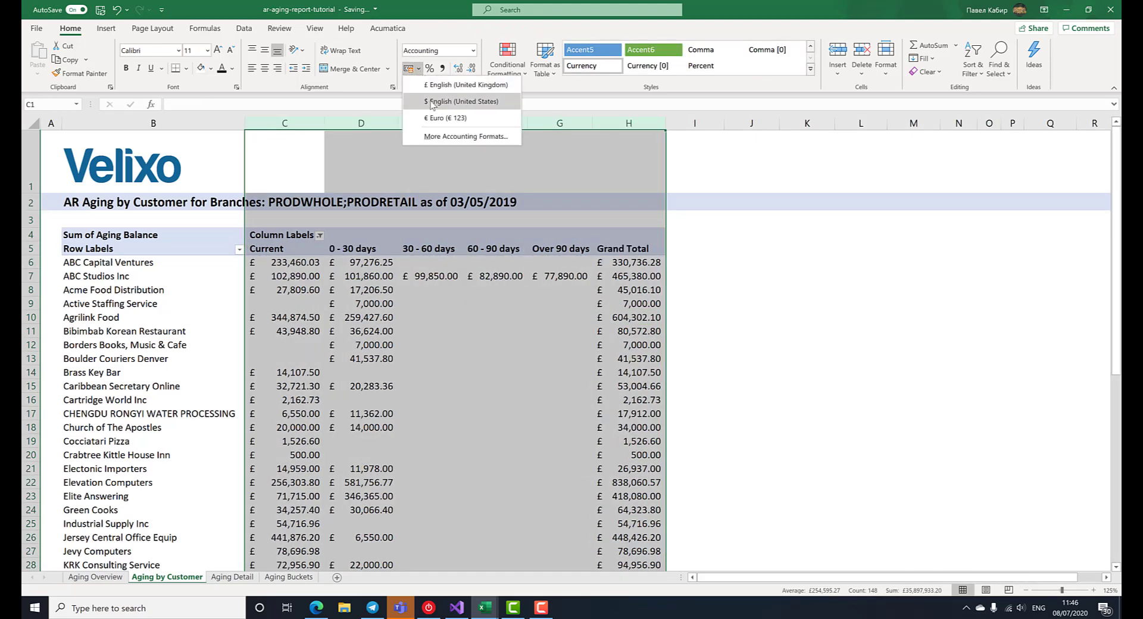
{"action": "left_click", "coordinate": [443, 102]}
{"action": "left_click", "coordinate": [494, 291]}
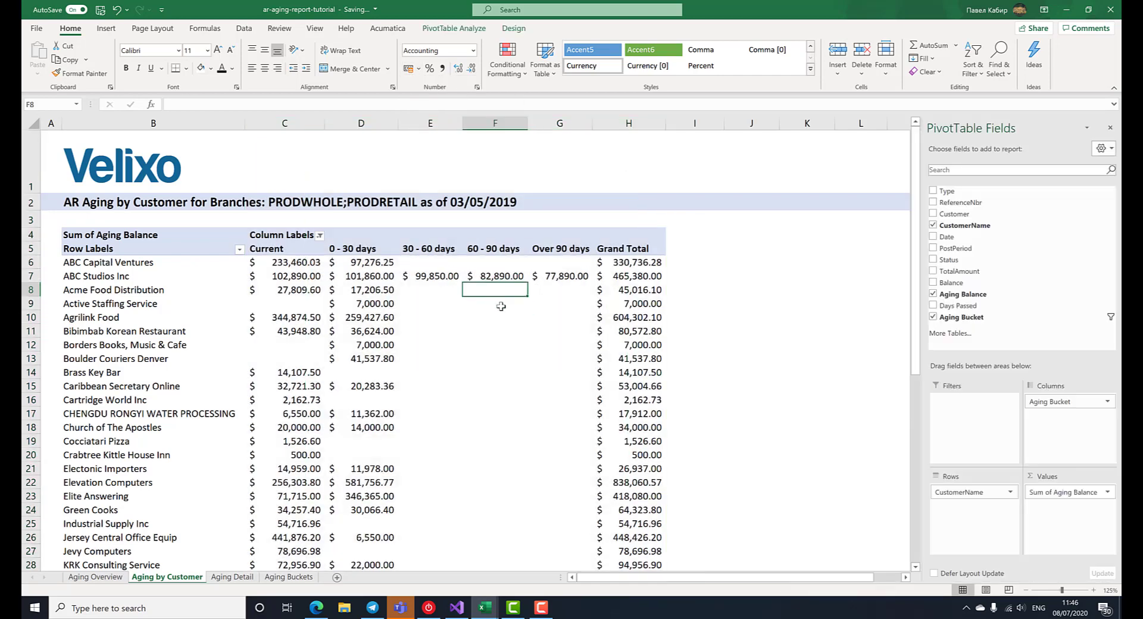
{"action": "left_click", "coordinate": [702, 326]}
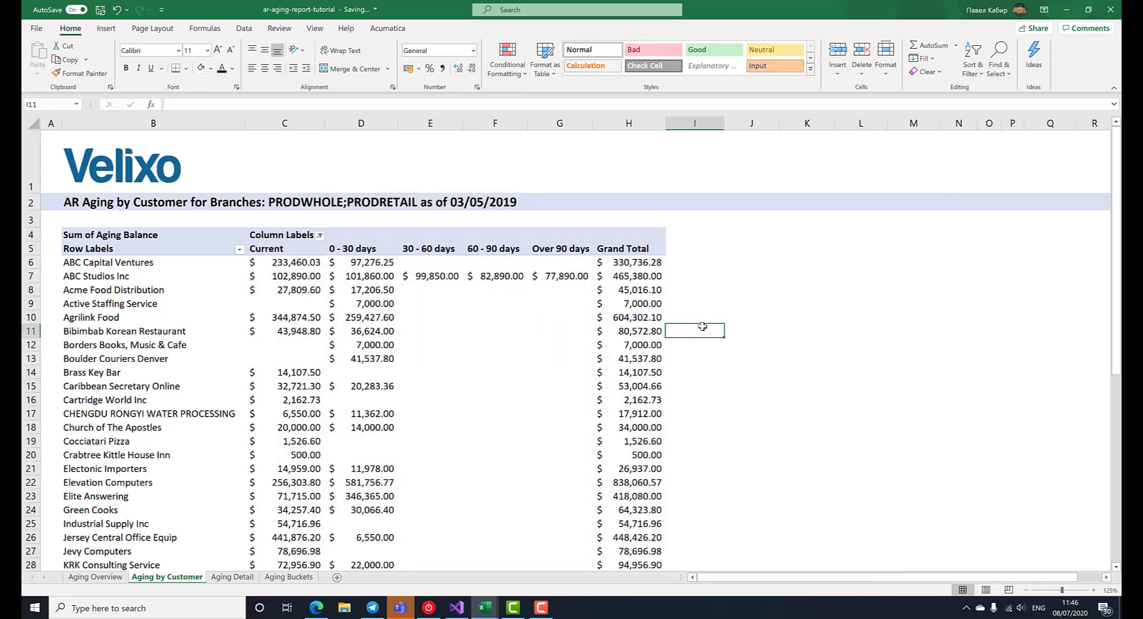
{"action": "scroll", "coordinate": [702, 326], "scroll_direction": "down", "scroll_amount": 8}
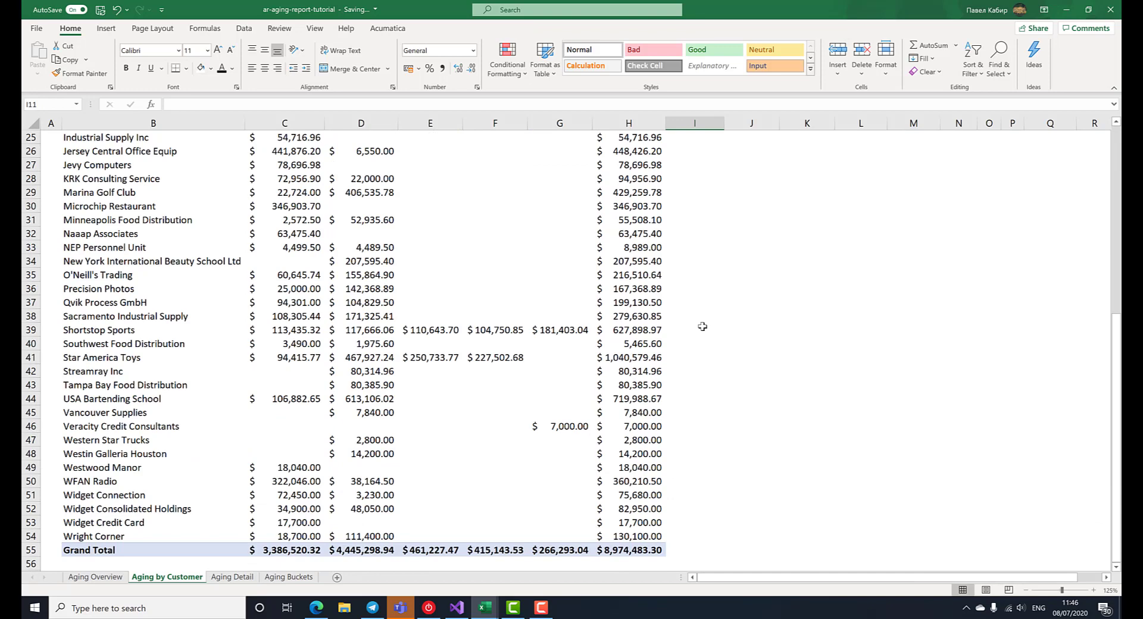
{"action": "scroll", "coordinate": [702, 327], "scroll_direction": "up", "scroll_amount": 4}
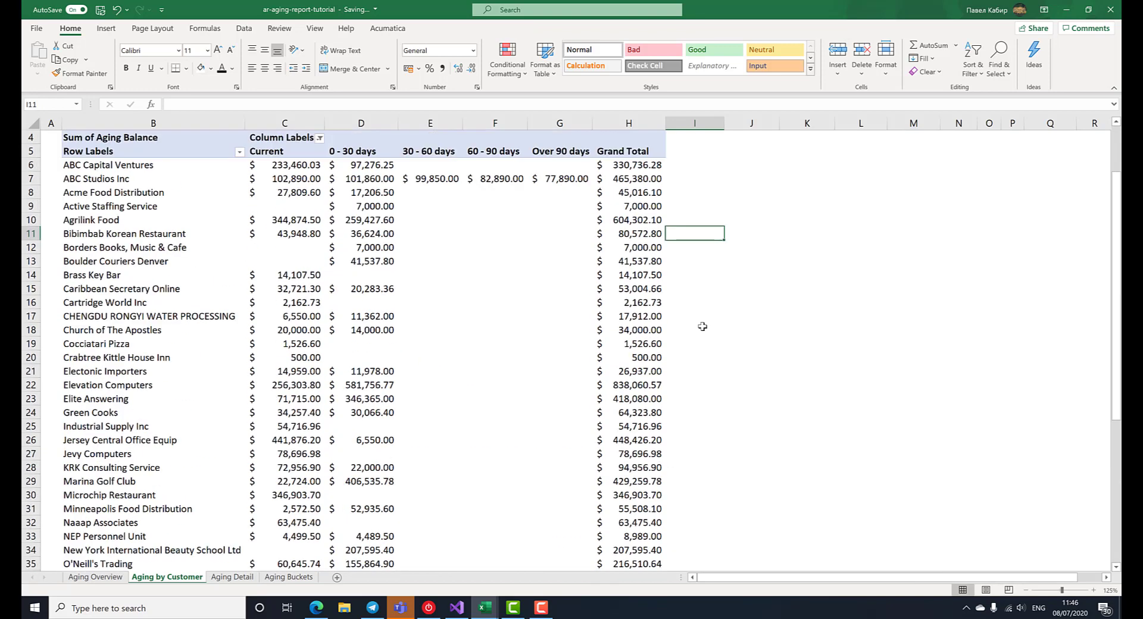
{"action": "left_click", "coordinate": [297, 262]}
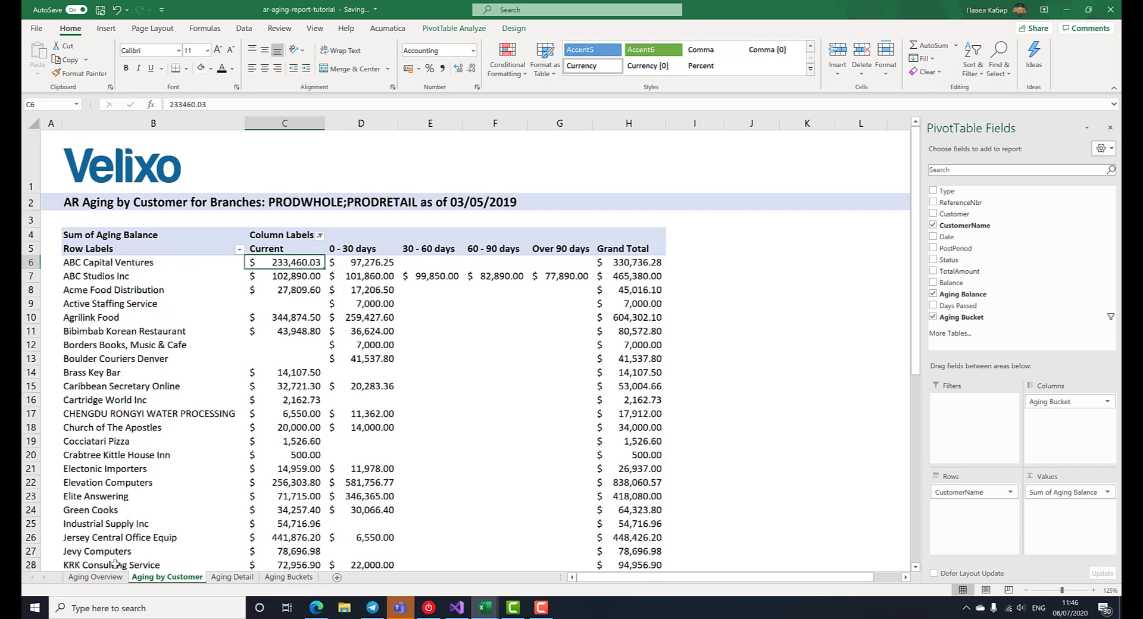
- Create a PivotTable on Aging Overview from the Aging Detail data, row 8 through row 999
{"action": "left_click", "coordinate": [107, 577]}
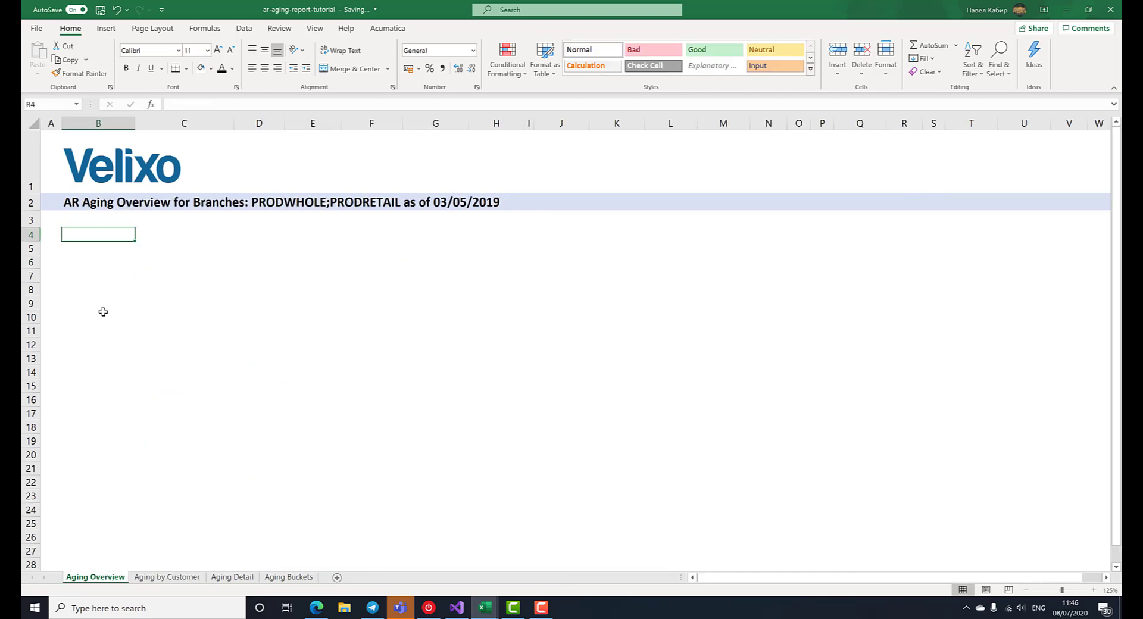
{"action": "left_click", "coordinate": [106, 28]}
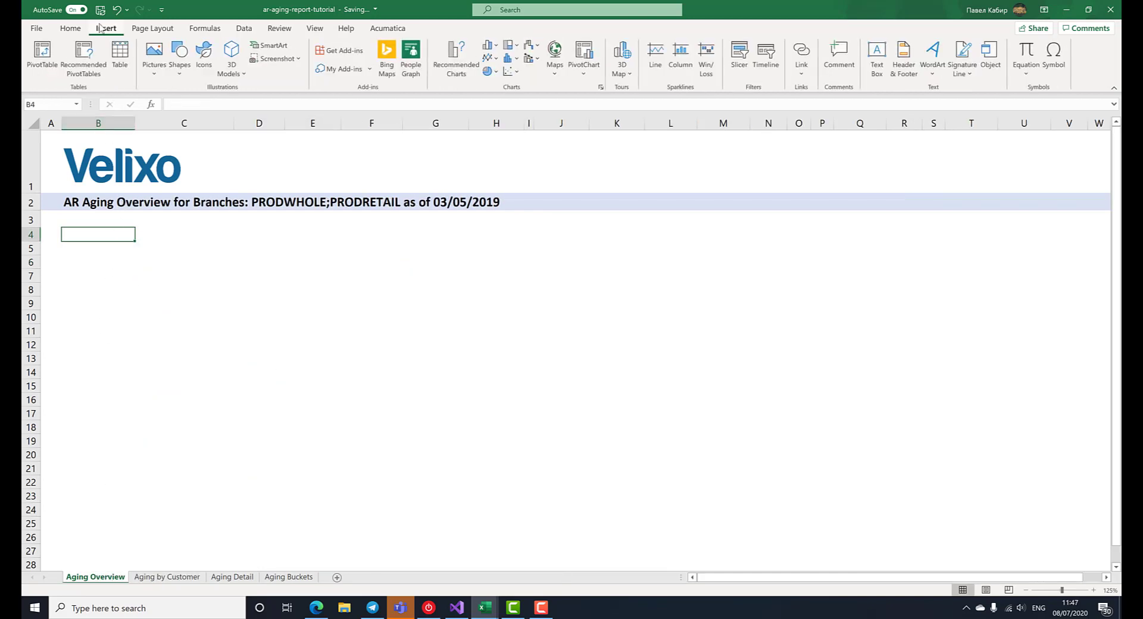
{"action": "left_click", "coordinate": [41, 54]}
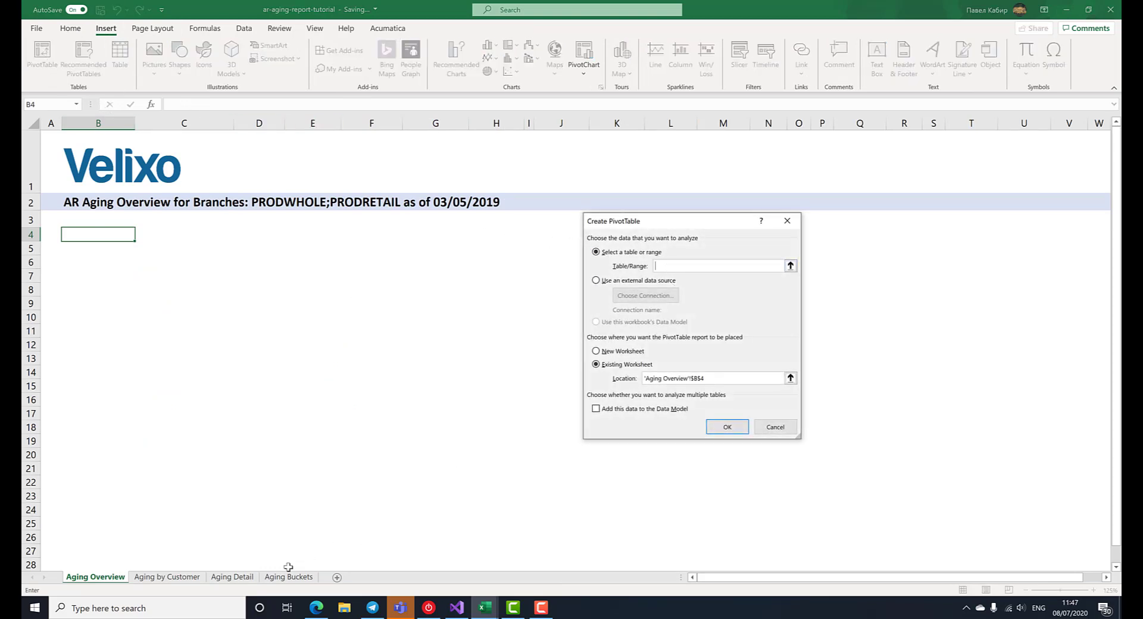
{"action": "left_click", "coordinate": [240, 578]}
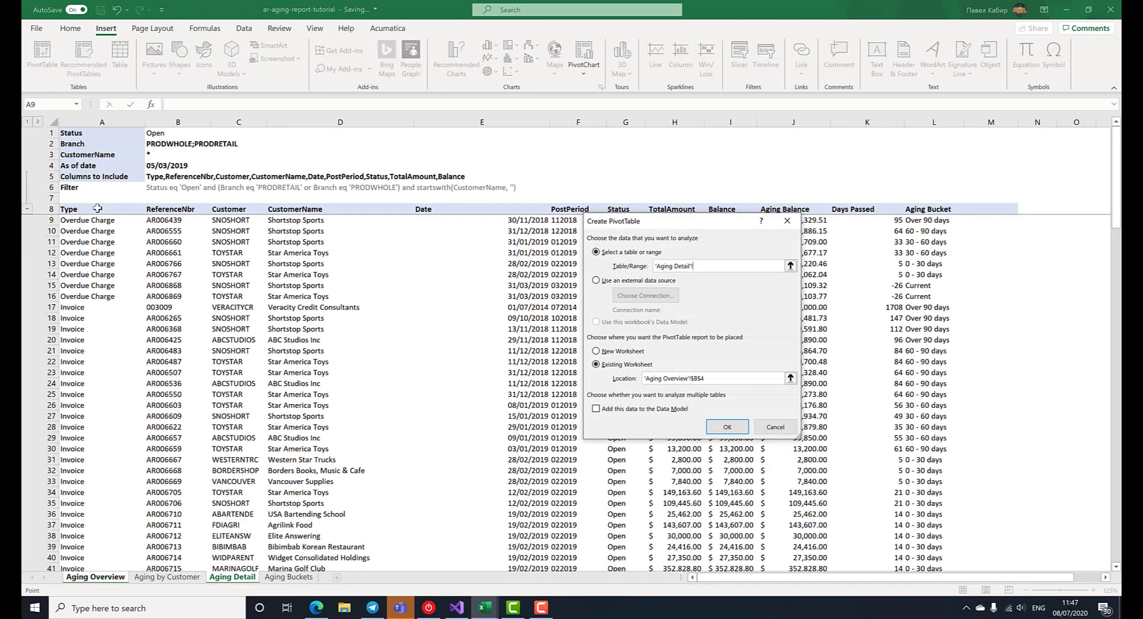
{"action": "left_click_drag", "start_coordinate": [100, 209], "coordinate": [961, 208]}
{"action": "left_click", "coordinate": [728, 265]}
{"action": "type", "text": "9999"}
{"action": "left_click", "coordinate": [727, 427]}
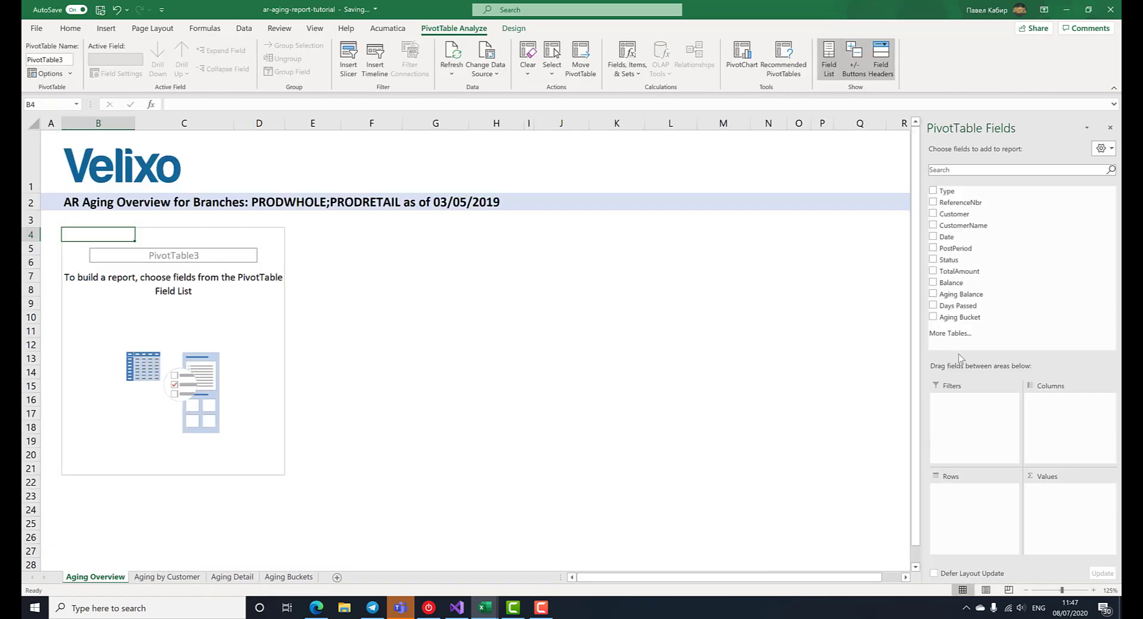
- Sum Aging Balance by Aging Bucket rows and filter out the (blank) bucket
{"action": "left_click_drag", "start_coordinate": [961, 294], "coordinate": [1062, 519]}
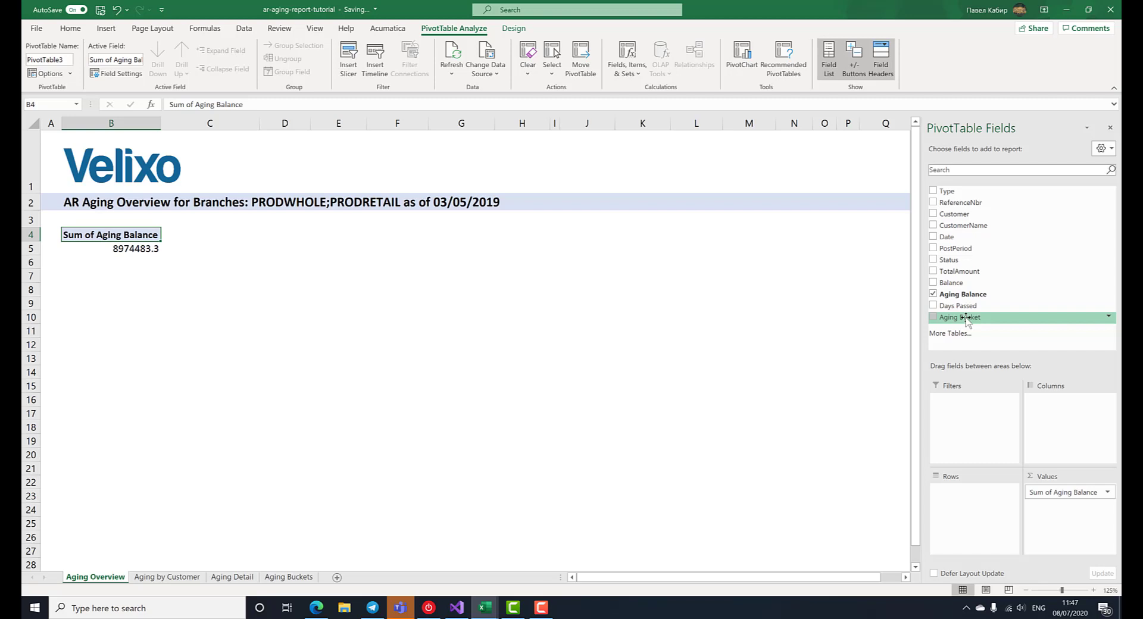
{"action": "left_click_drag", "start_coordinate": [965, 319], "coordinate": [933, 489]}
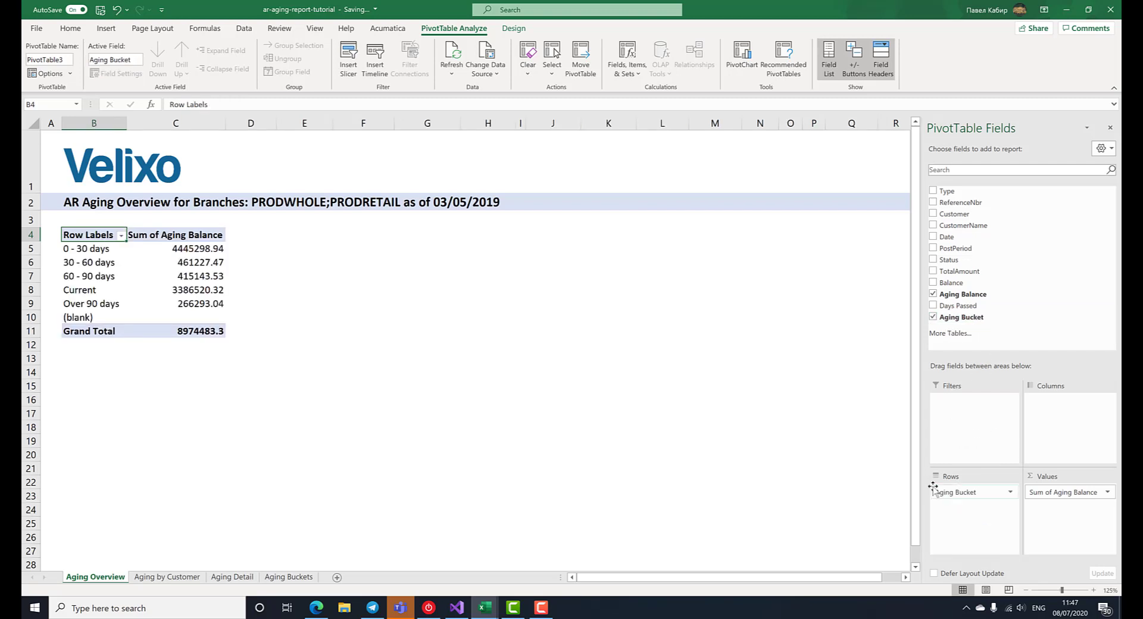
{"action": "left_click", "coordinate": [121, 235]}
{"action": "left_click", "coordinate": [49, 420]}
{"action": "left_click", "coordinate": [106, 515]}
{"action": "left_click", "coordinate": [136, 415]}
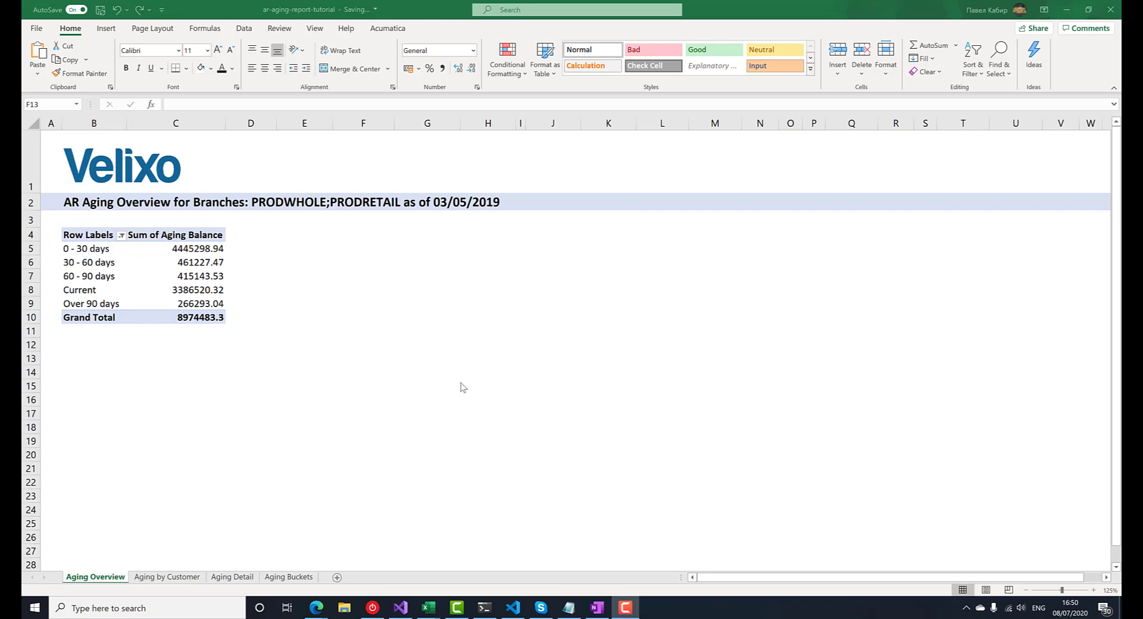
- Move the Current row to the top and format column C balances as $ Accounting
{"action": "left_click", "coordinate": [91, 292]}
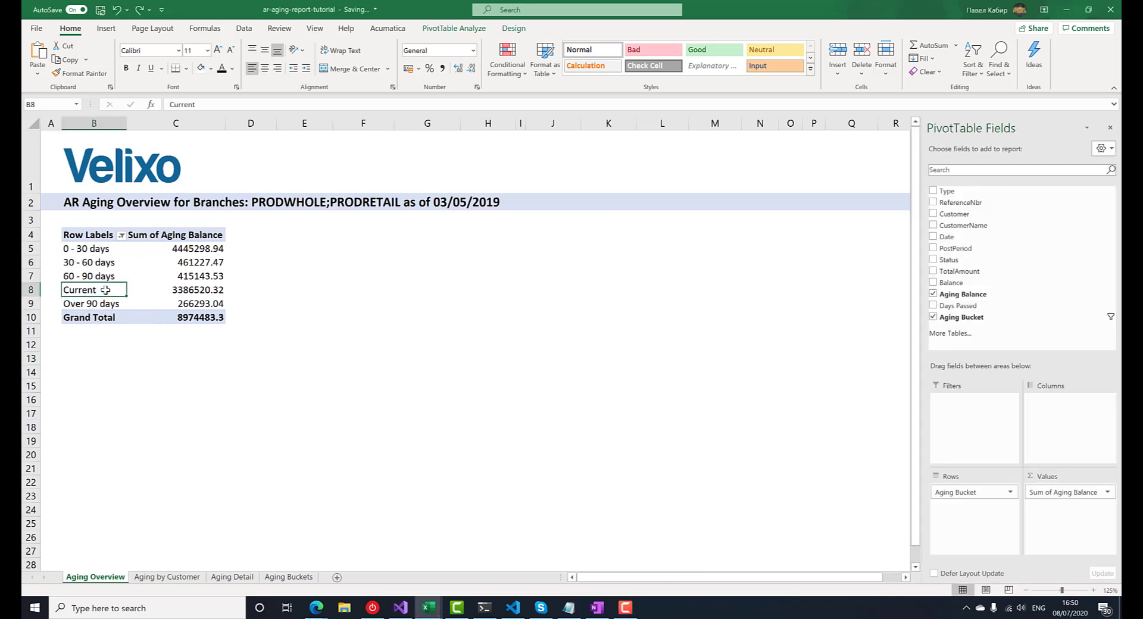
{"action": "left_click_drag", "start_coordinate": [106, 291], "coordinate": [104, 247]}
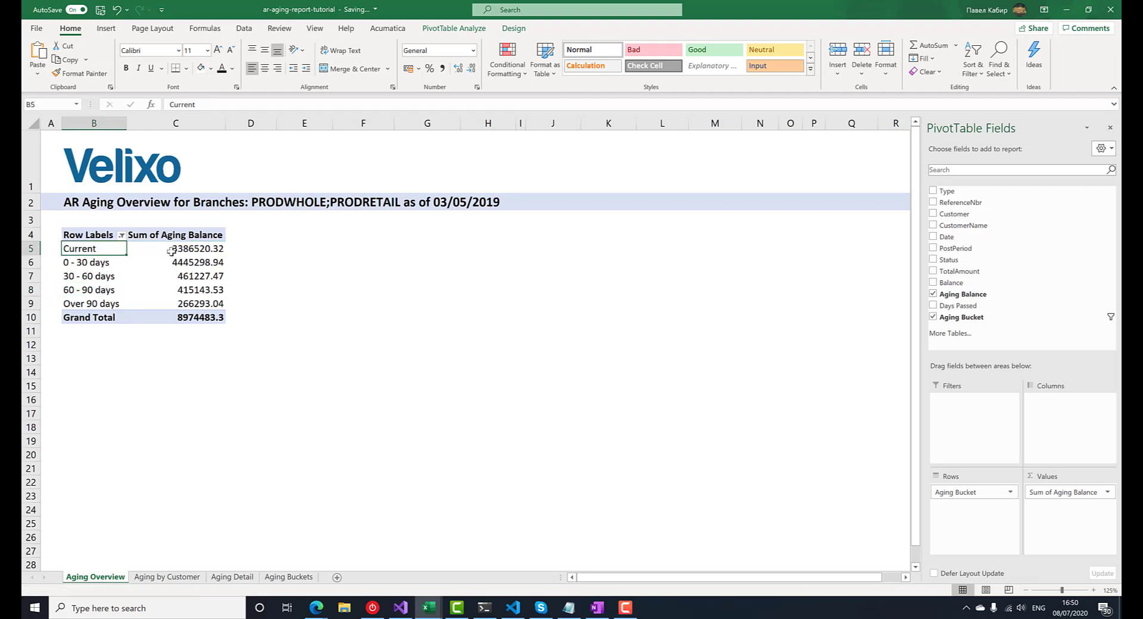
{"action": "left_click", "coordinate": [176, 123]}
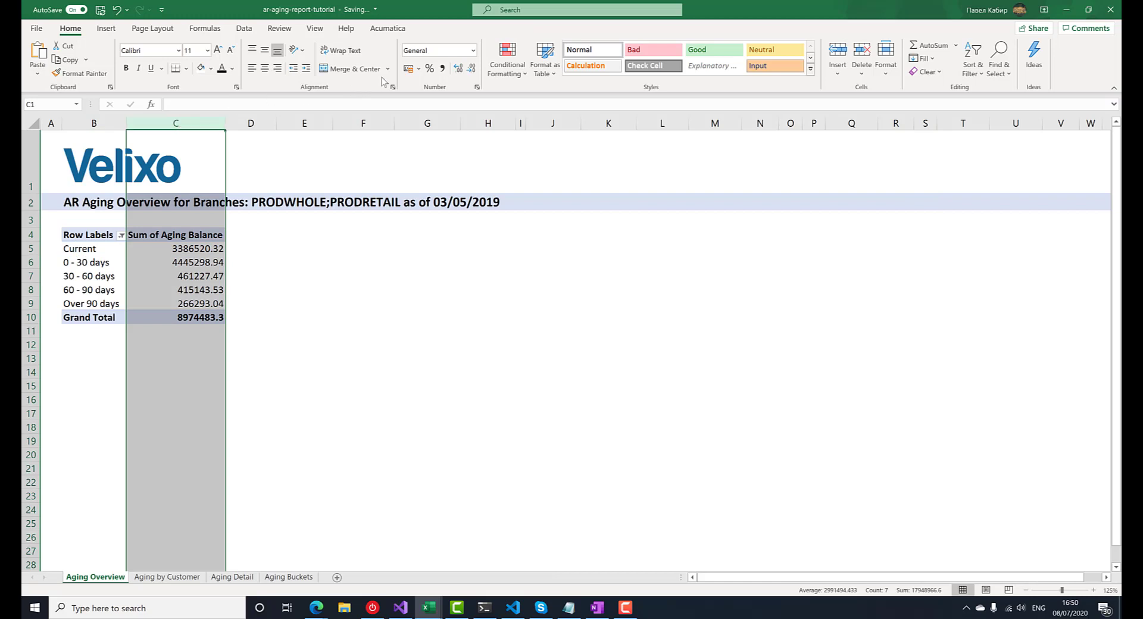
{"action": "left_click", "coordinate": [418, 69]}
{"action": "left_click", "coordinate": [420, 103]}
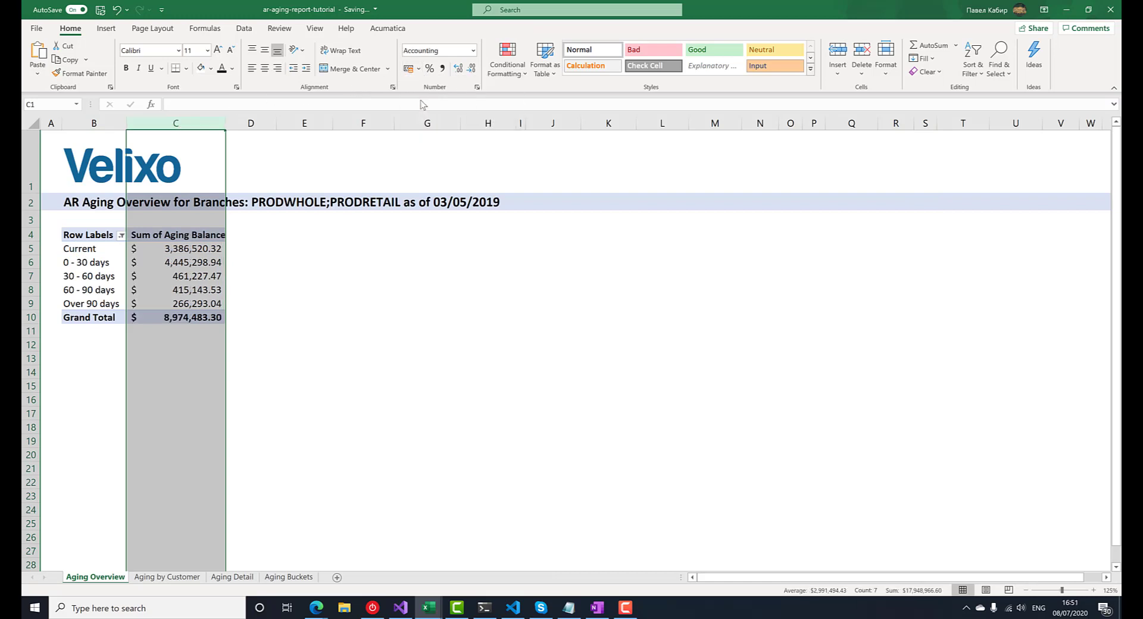
{"action": "left_click", "coordinate": [364, 272]}
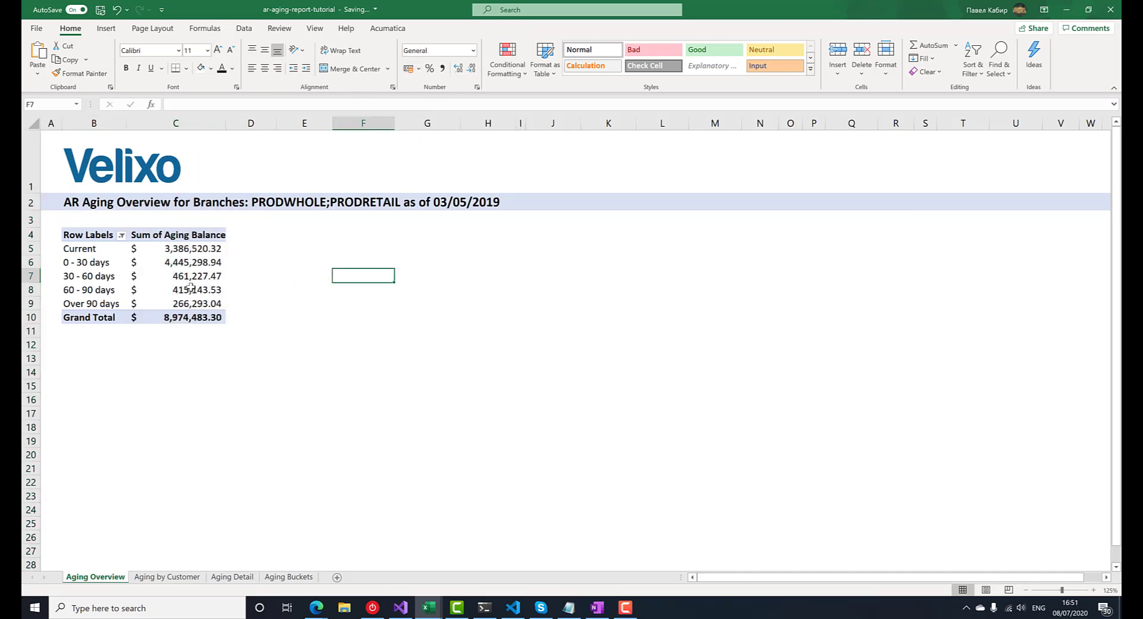
- Insert a 2-D clustered column pivot chart from the overview pivot table
{"action": "left_click_drag", "start_coordinate": [90, 235], "coordinate": [179, 316]}
{"action": "left_click", "coordinate": [105, 30]}
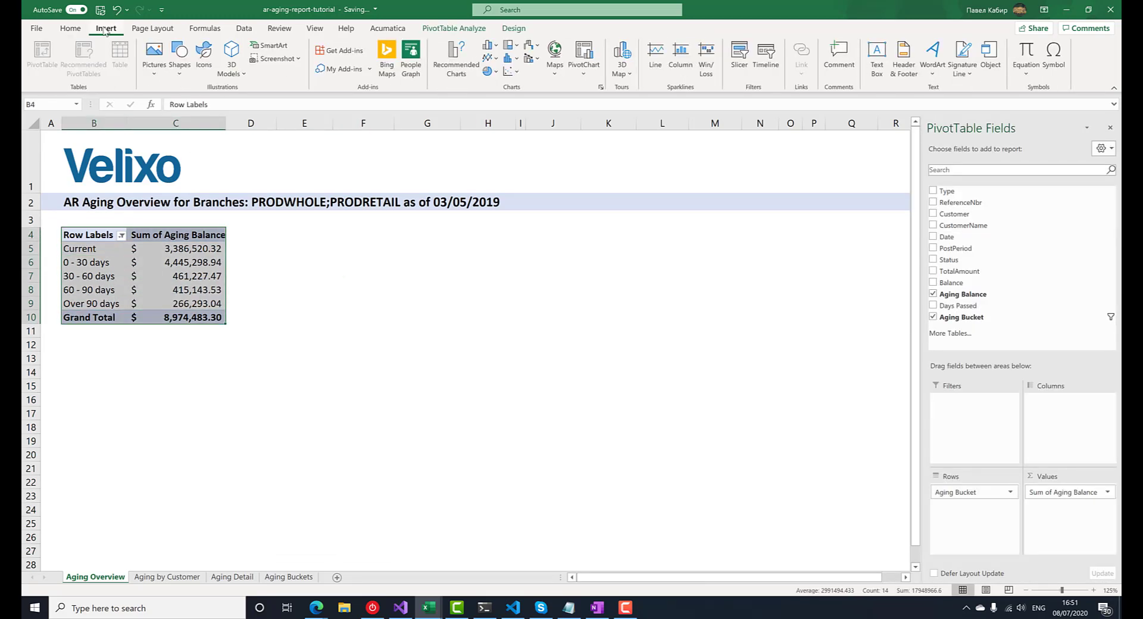
{"action": "left_click", "coordinate": [491, 46]}
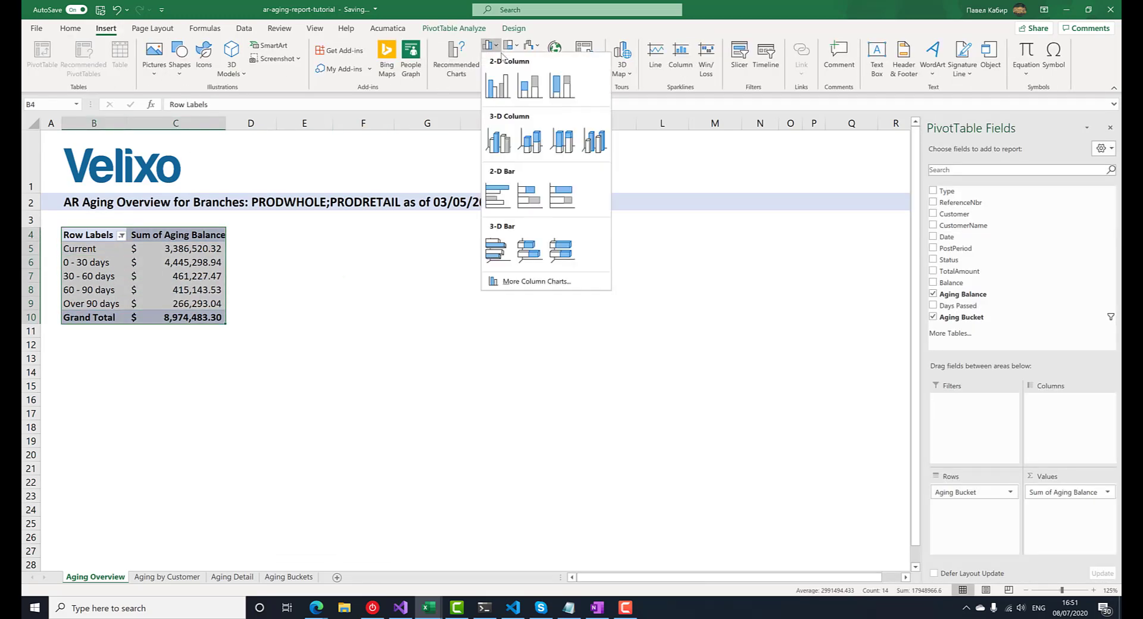
{"action": "left_click", "coordinate": [498, 85]}
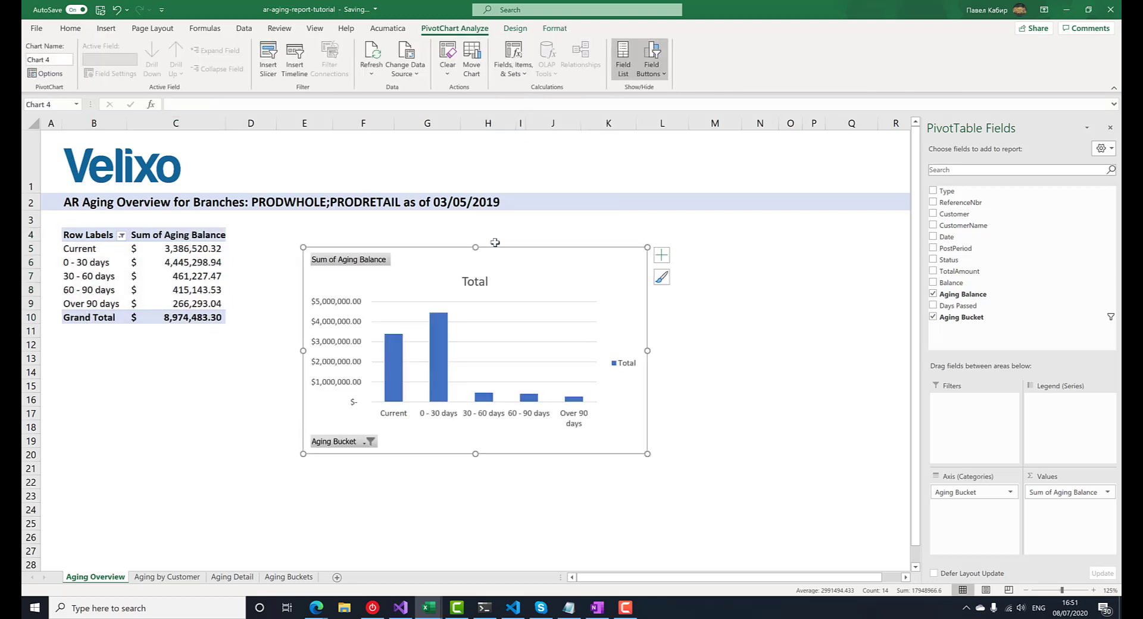
- Title the chart 'Outstanding Invoices (US$)' and delete its legend
{"action": "double_click", "coordinate": [475, 283]}
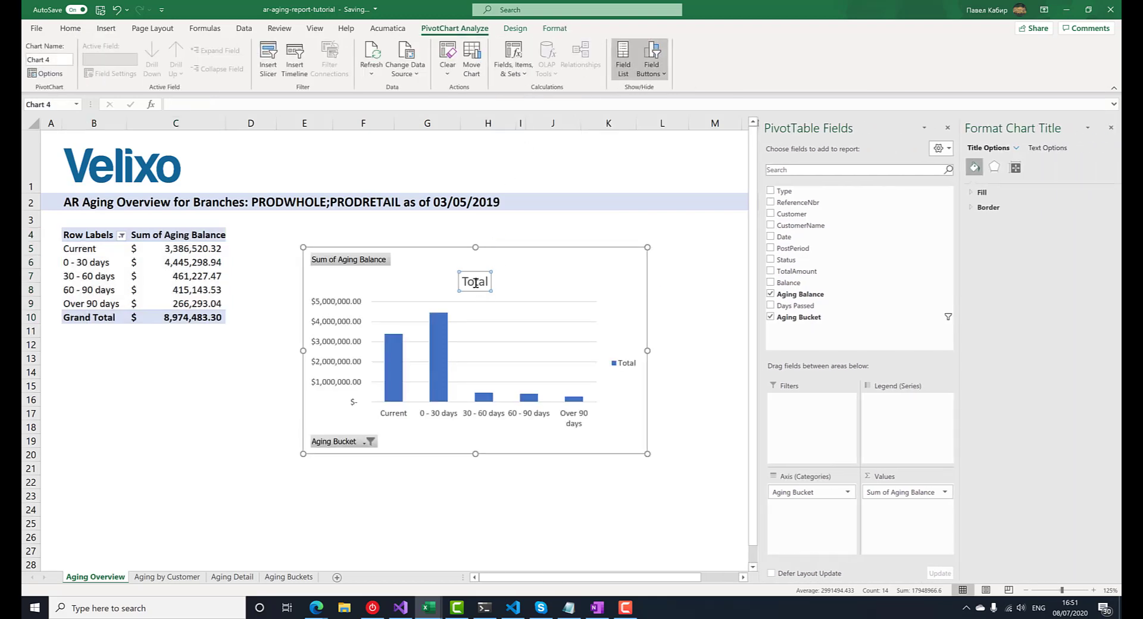
{"action": "double_click", "coordinate": [475, 282]}
{"action": "type", "text": "Ou"}
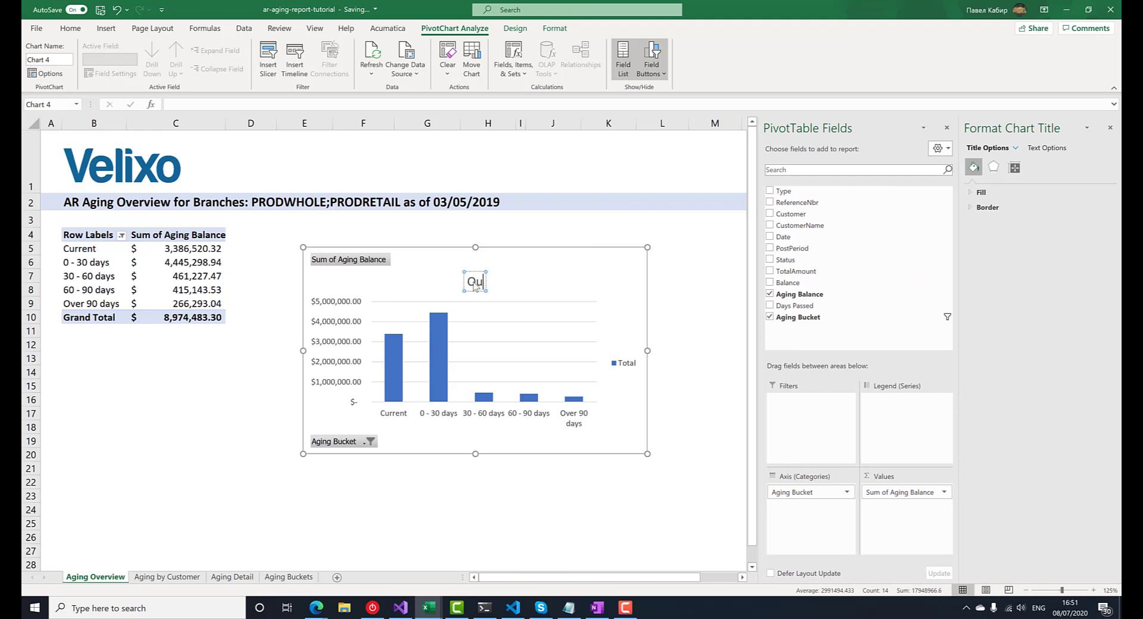
{"action": "type", "text": "tstanding In"}
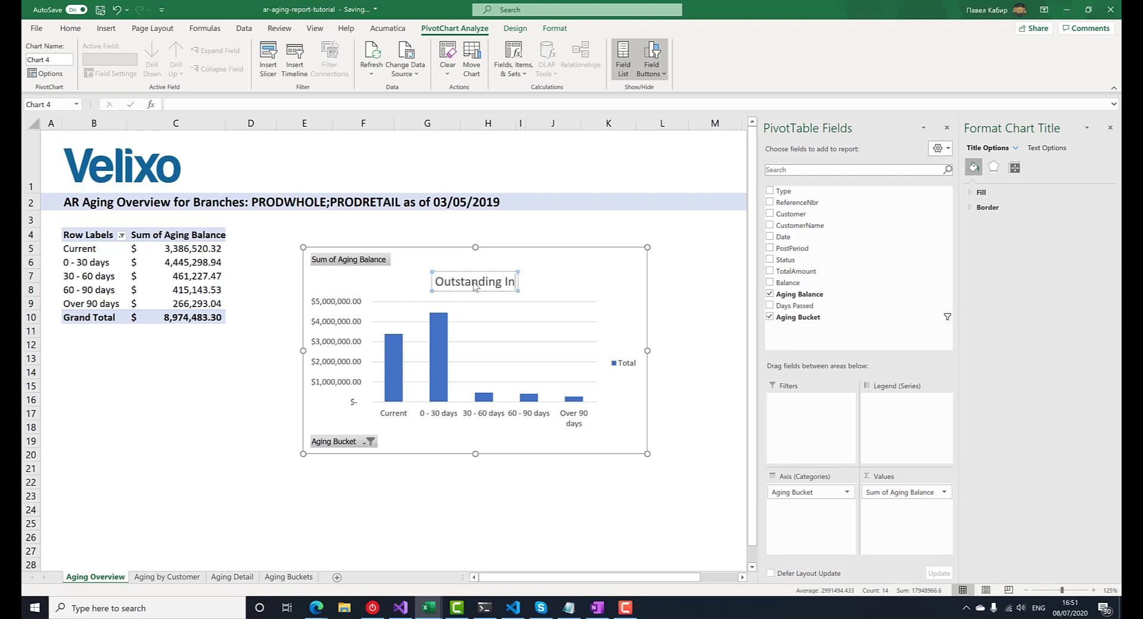
{"action": "type", "text": "voices (US$)"}
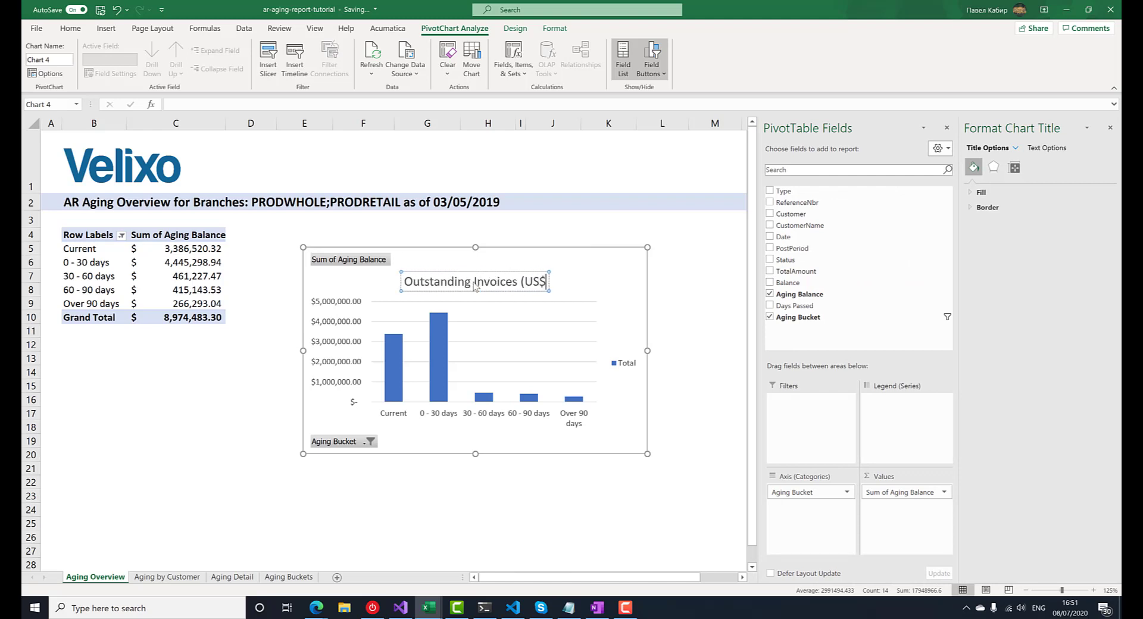
{"action": "left_click", "coordinate": [676, 344]}
{"action": "left_click", "coordinate": [625, 364]}
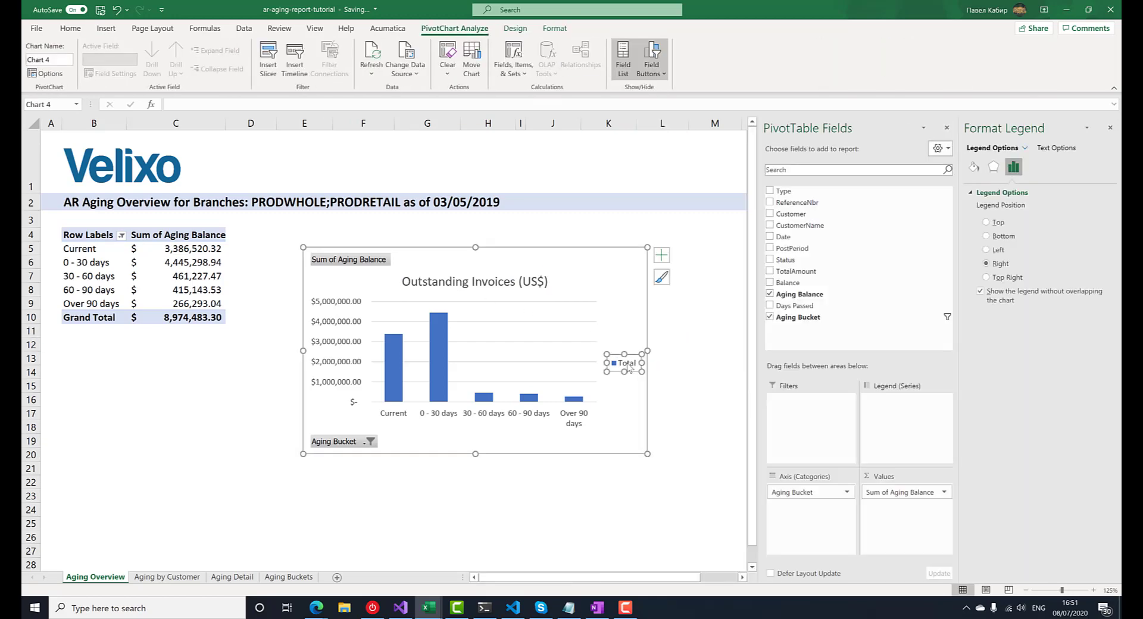
{"action": "key", "text": "Delete"}
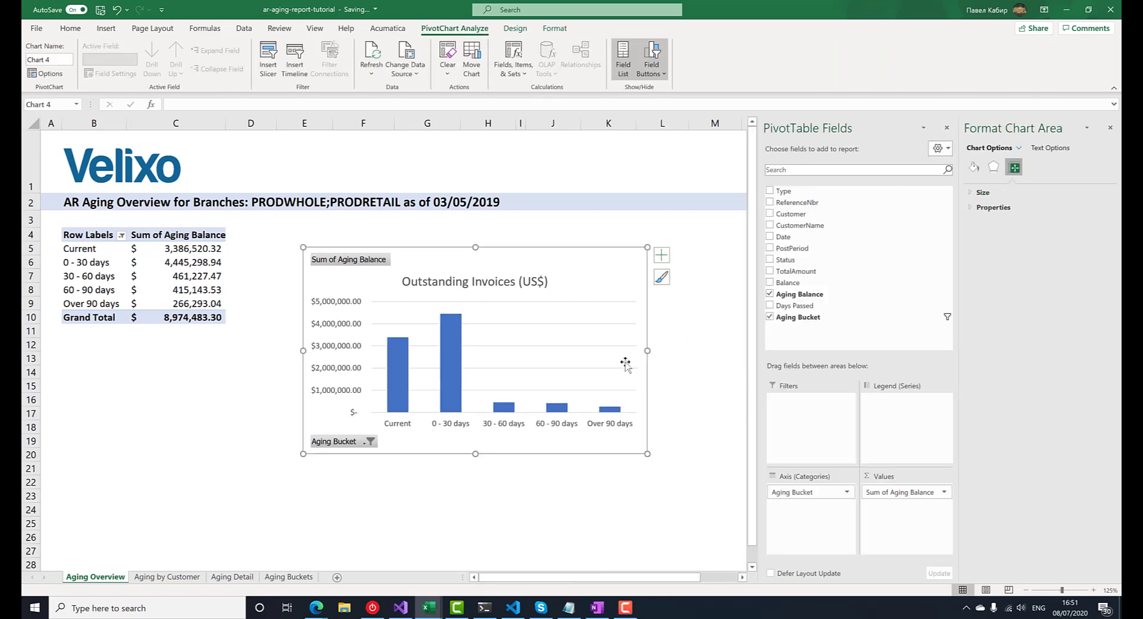